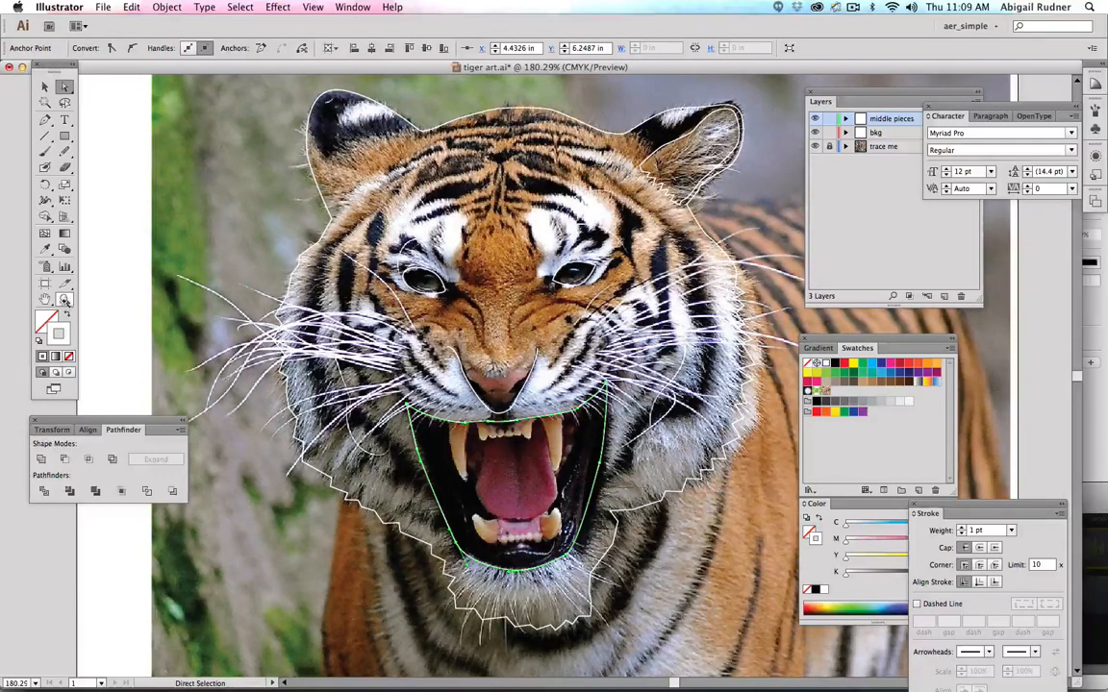
Select the outer-corner anchor point of the eye outline on the left side of the tiger's face.
left_click(65, 300)
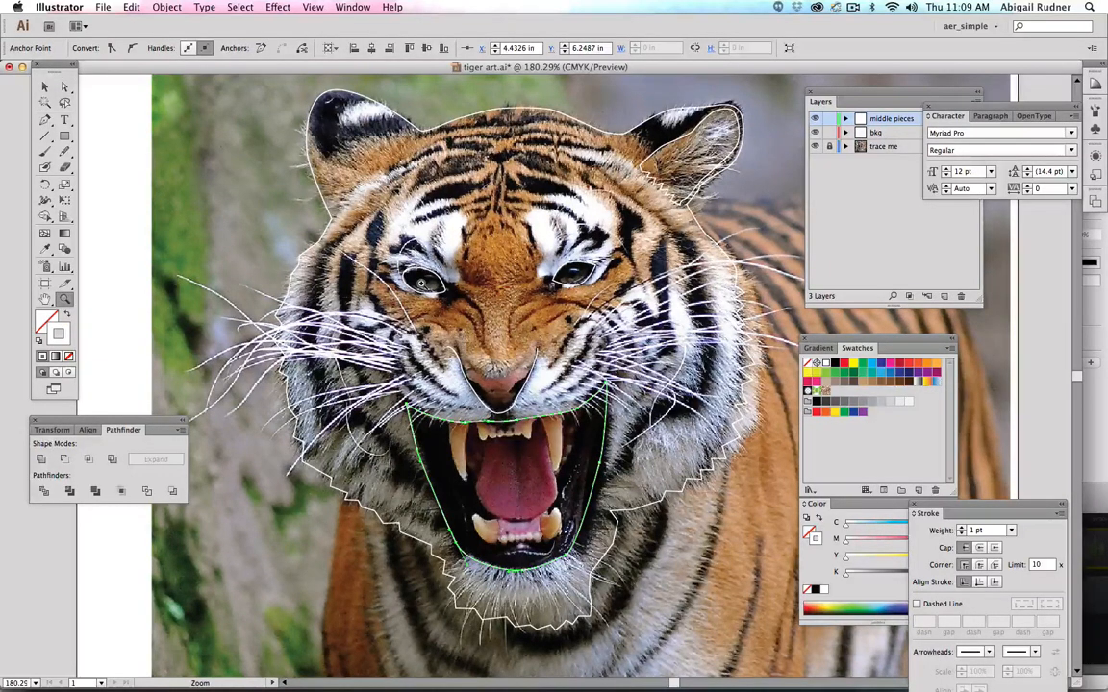
left_click(383, 258)
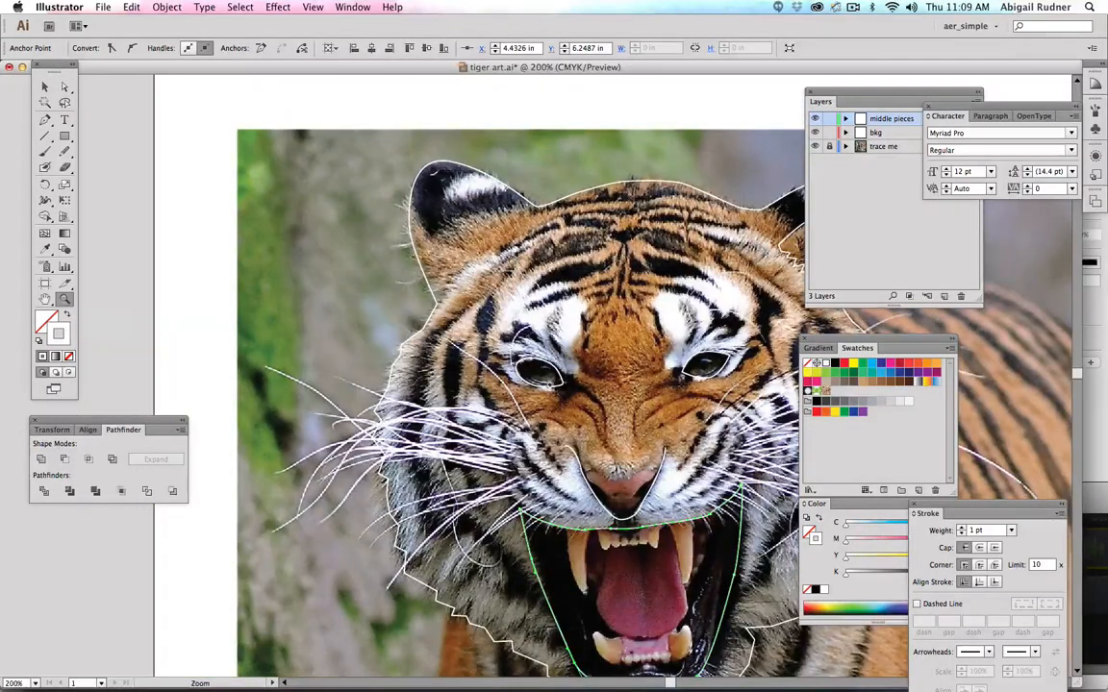
left_click(492, 338)
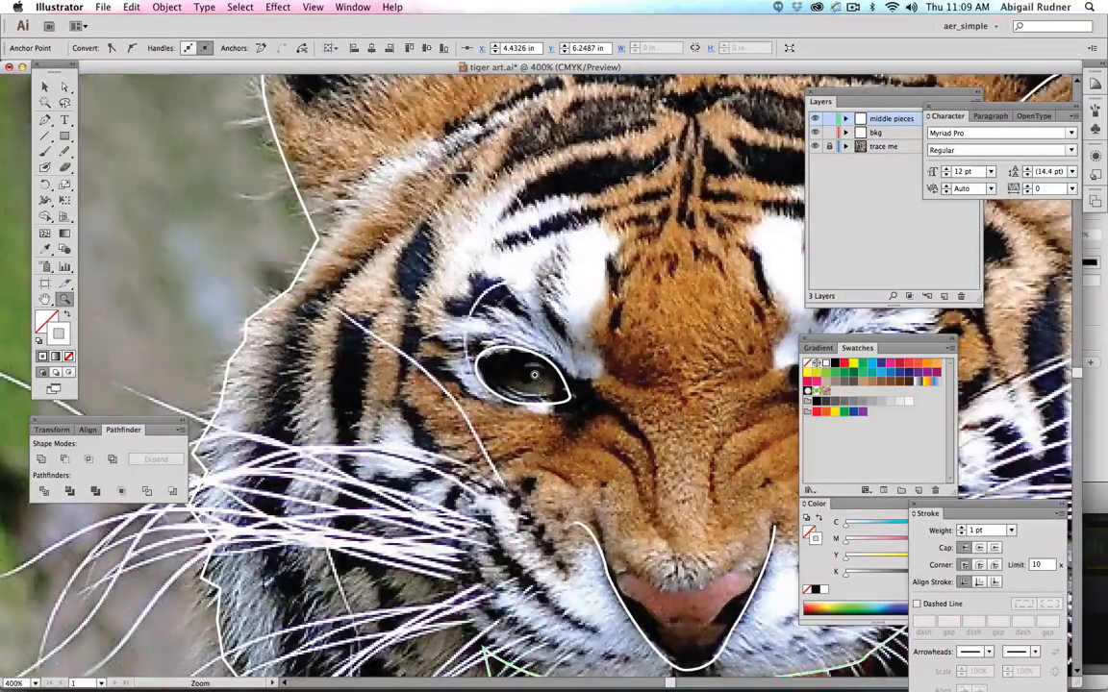
left_click(534, 375)
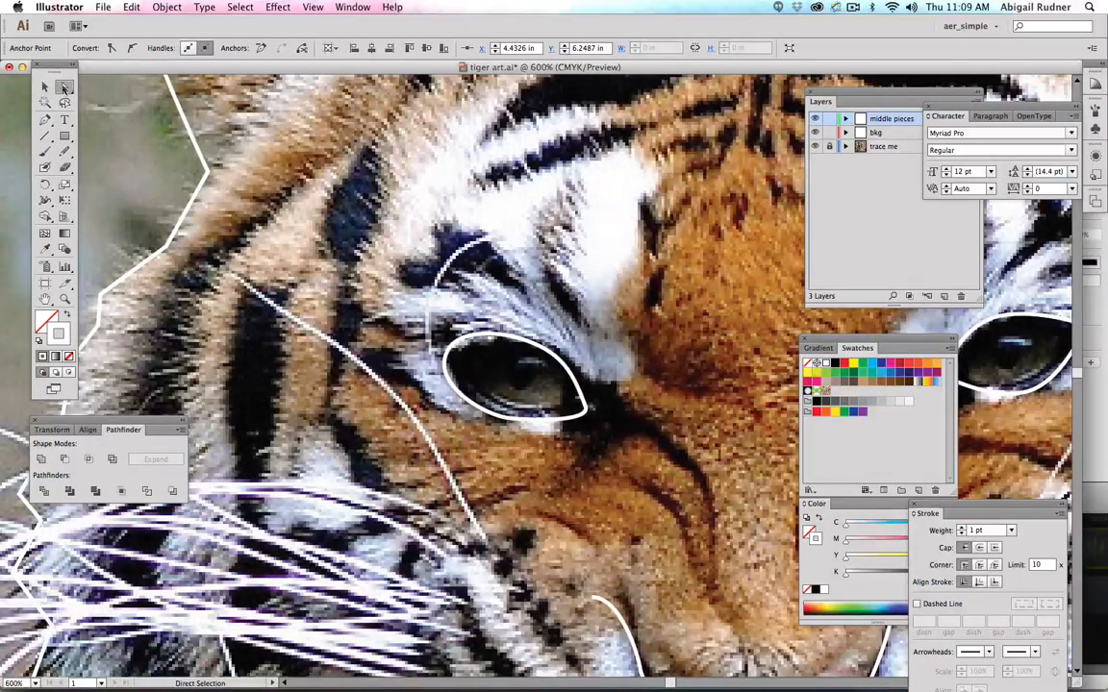
left_click(64, 87)
left_click(404, 325)
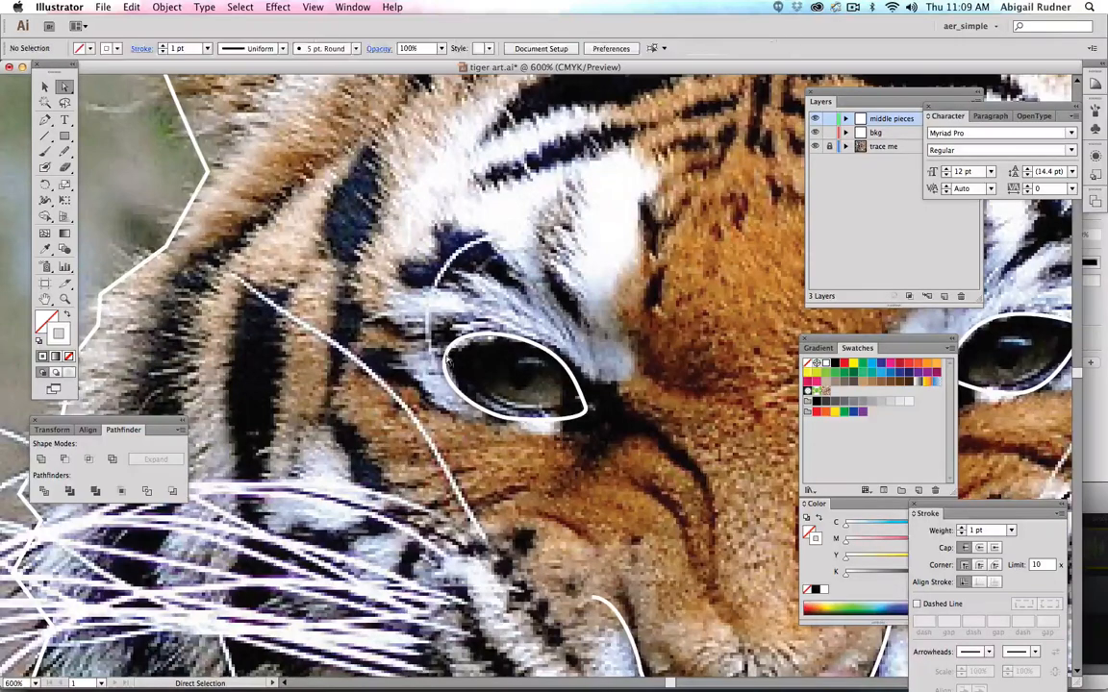
left_click(413, 331)
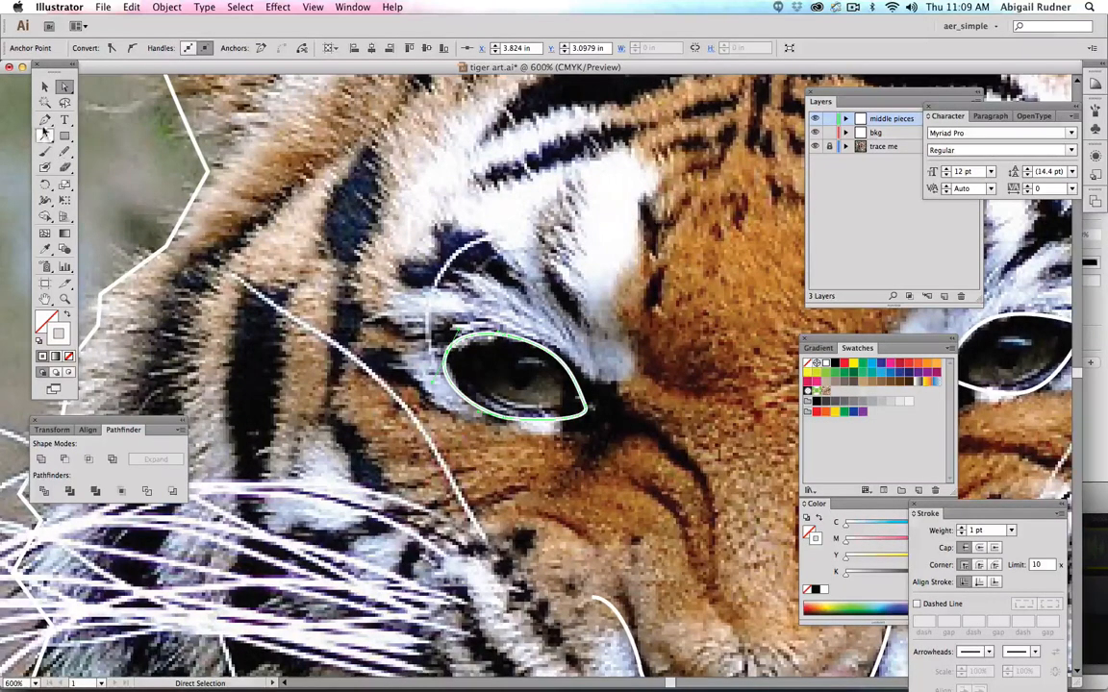
Convert the selected outer anchor point of the eye outline from a smooth point to a corner with the Convert Anchor Point tool.
left_click(44, 122)
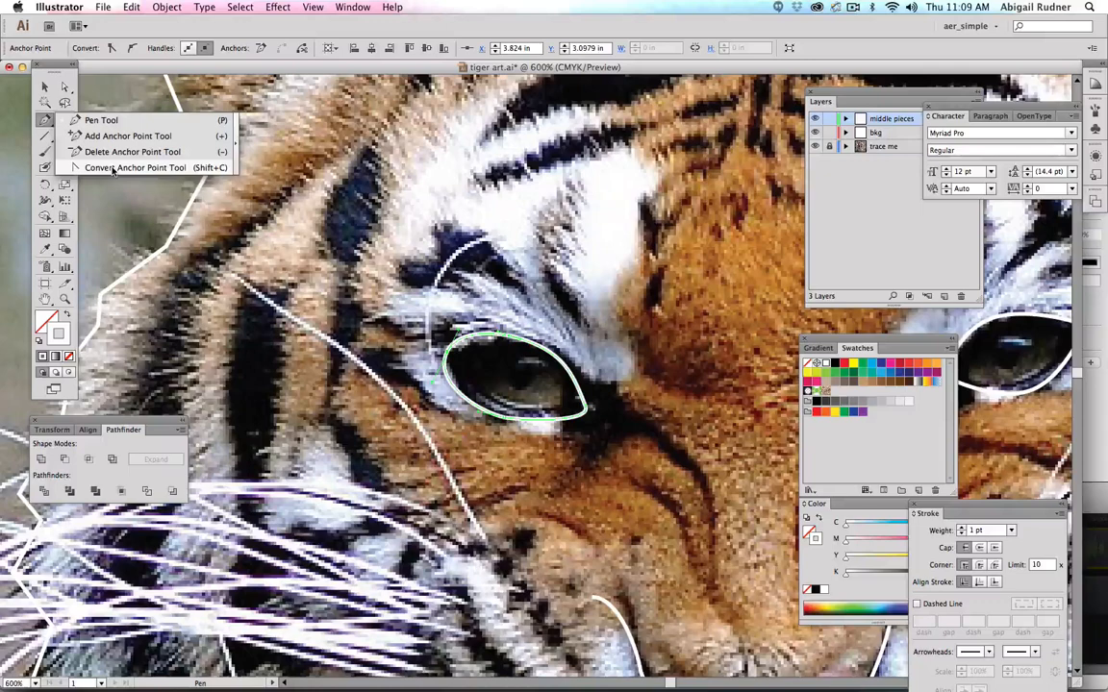
left_click(113, 169)
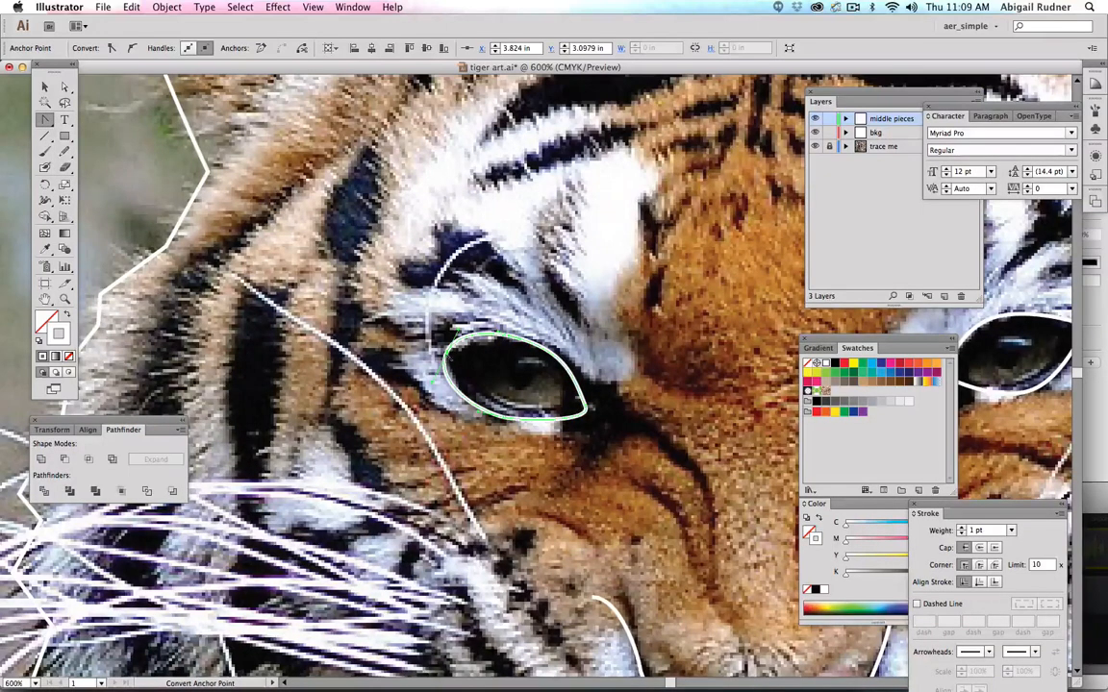
left_click(431, 329)
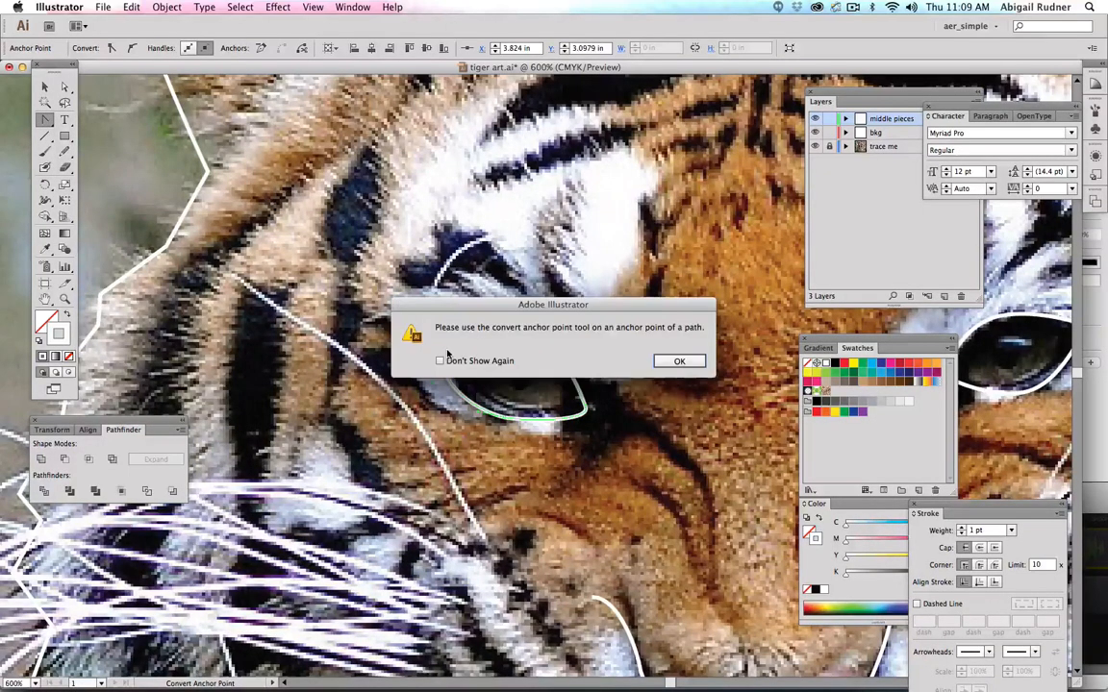
left_click(676, 361)
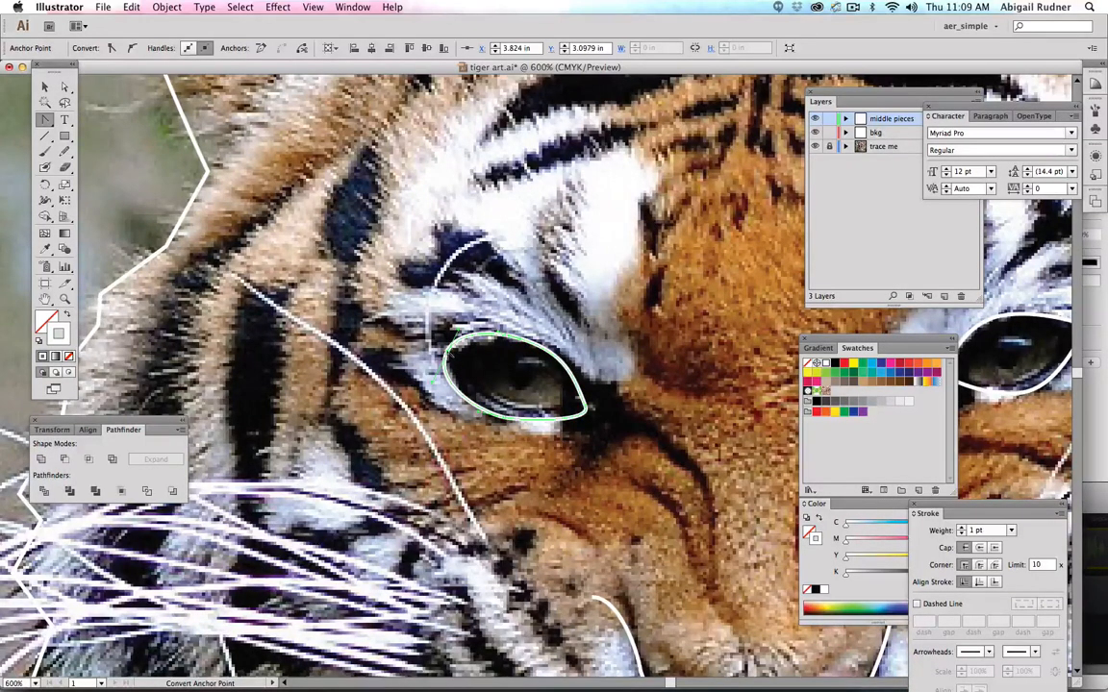
left_click(404, 320)
left_click(681, 362)
left_click(65, 300)
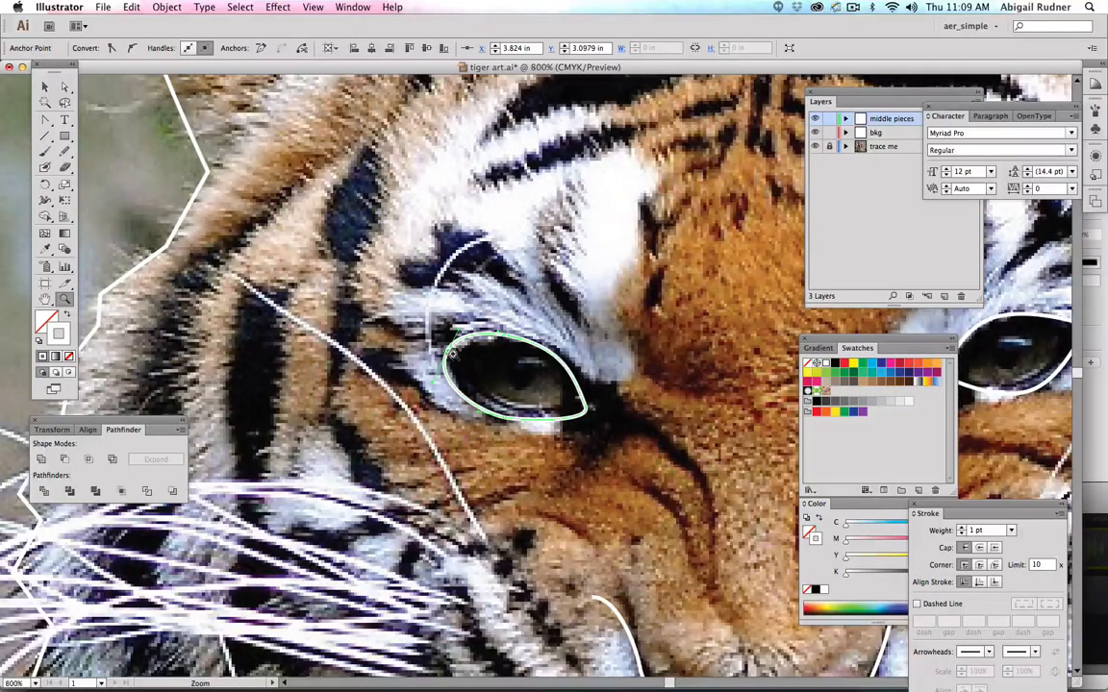
left_click(450, 356)
left_click(512, 340)
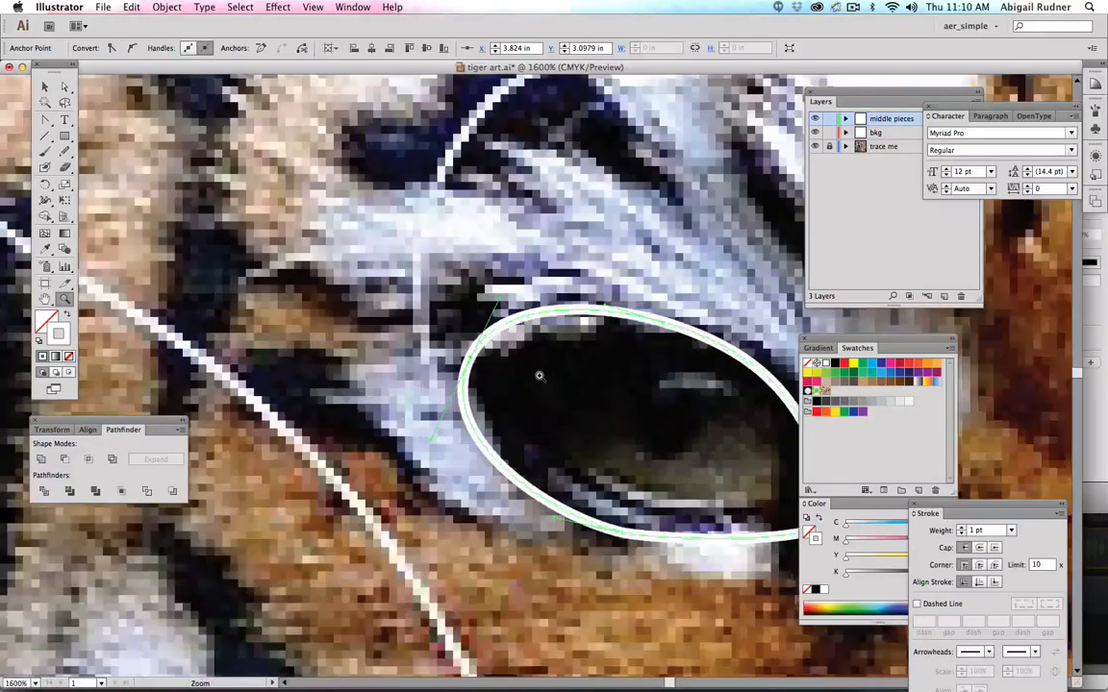
left_click(482, 337)
left_click(44, 119)
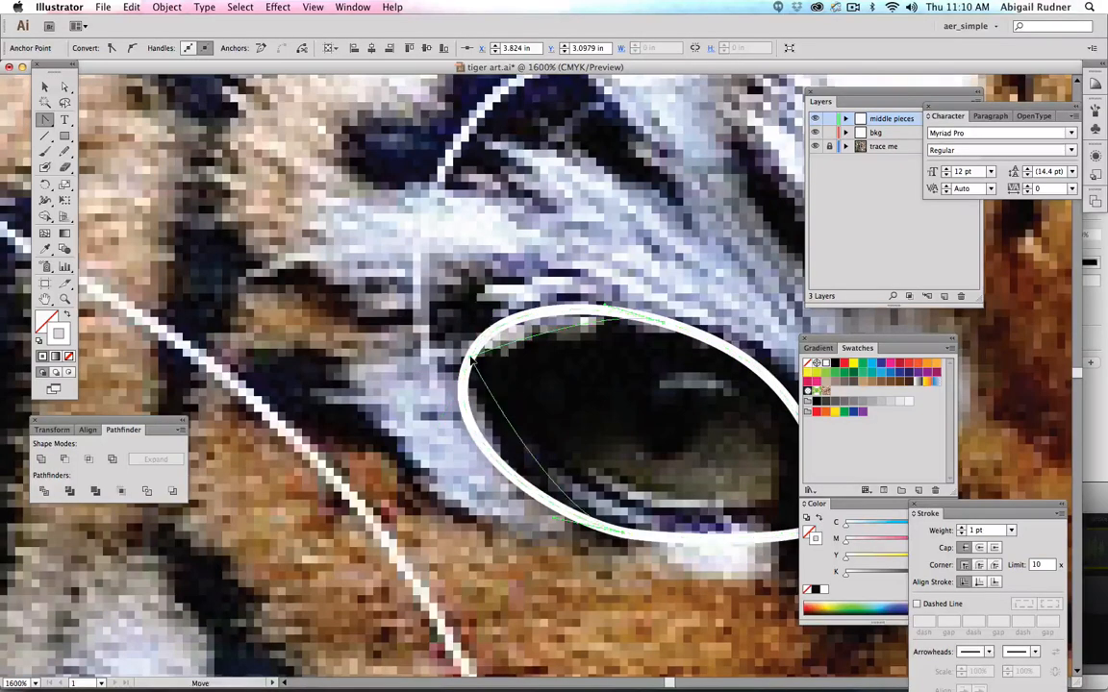
left_click(468, 358)
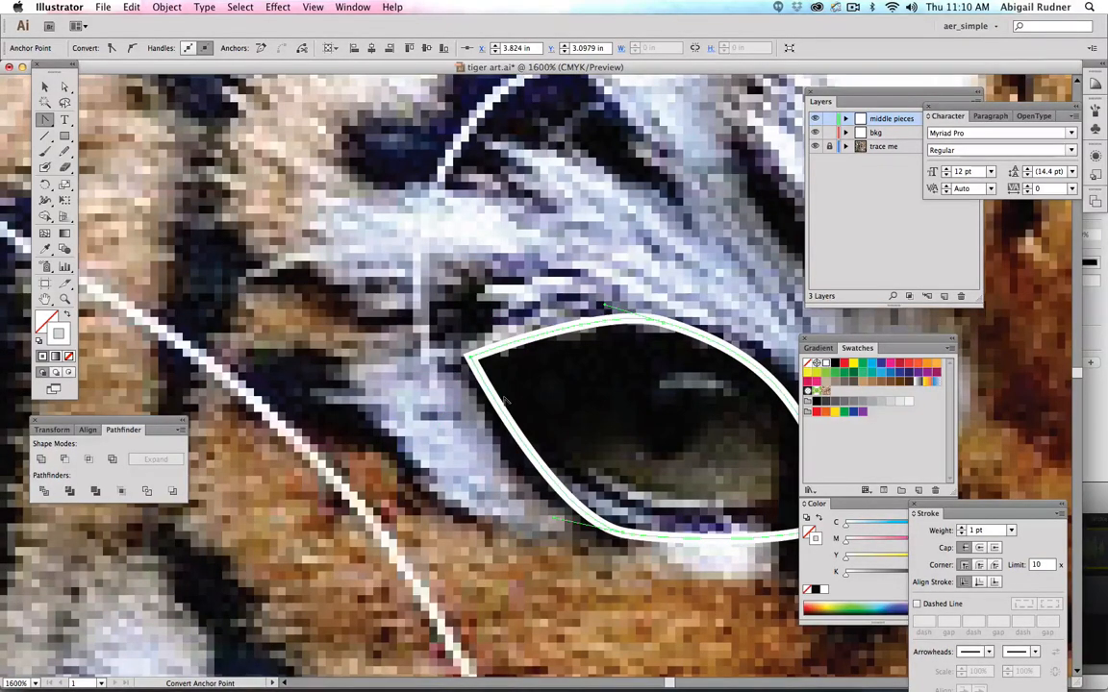
Extend the lower curve's direction handle outward so the eye outline bulges along the lower lid, and deselect the outline.
key("super+minus")
key("super+minus")
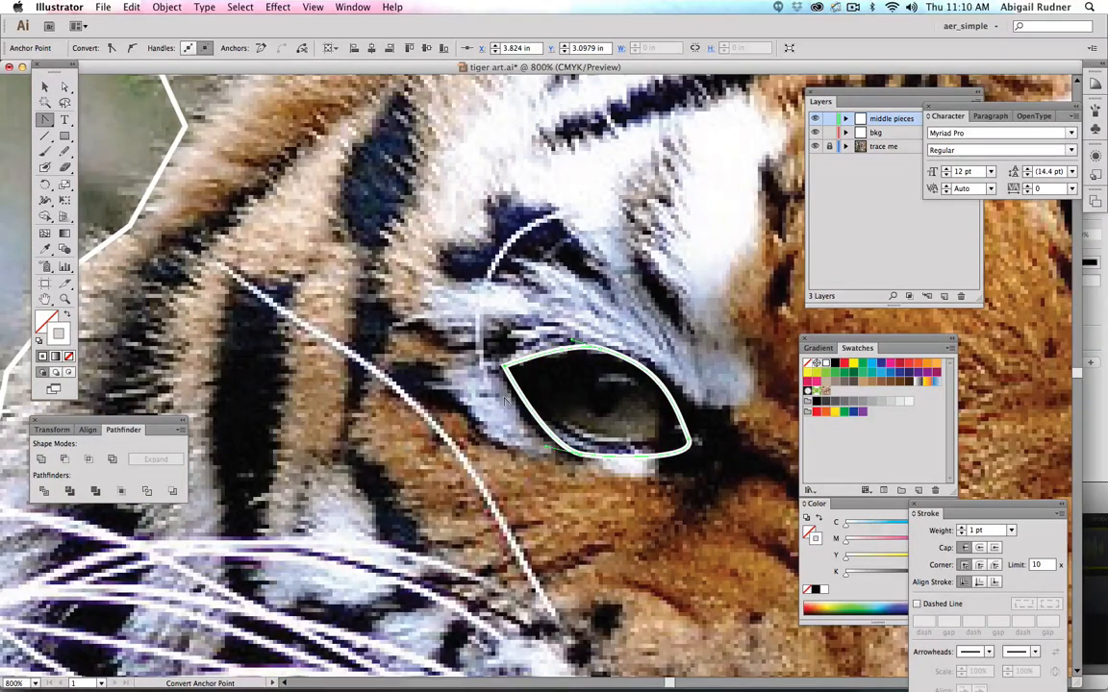
left_click(66, 88)
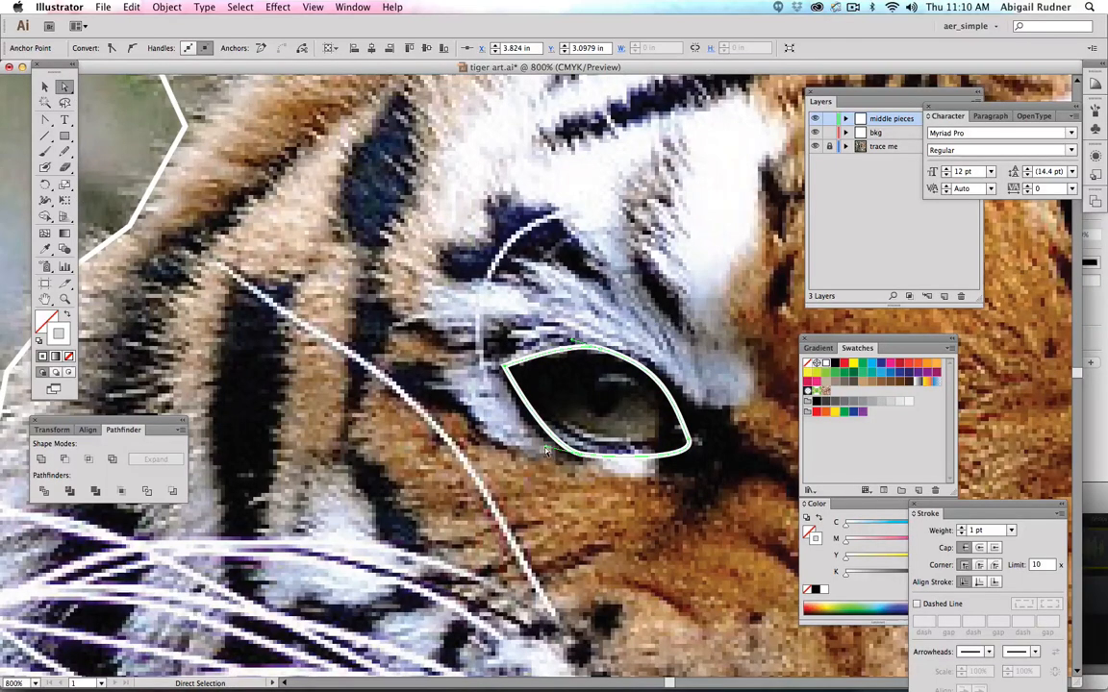
left_click_drag(545, 447, 523, 439)
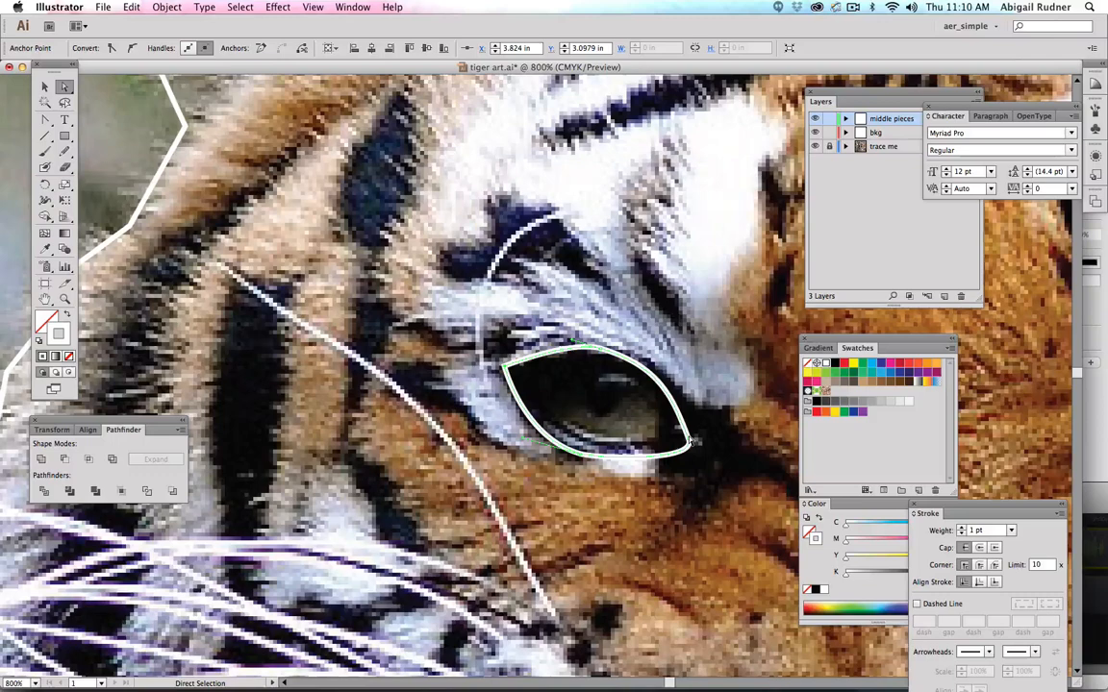
double_click(44, 301)
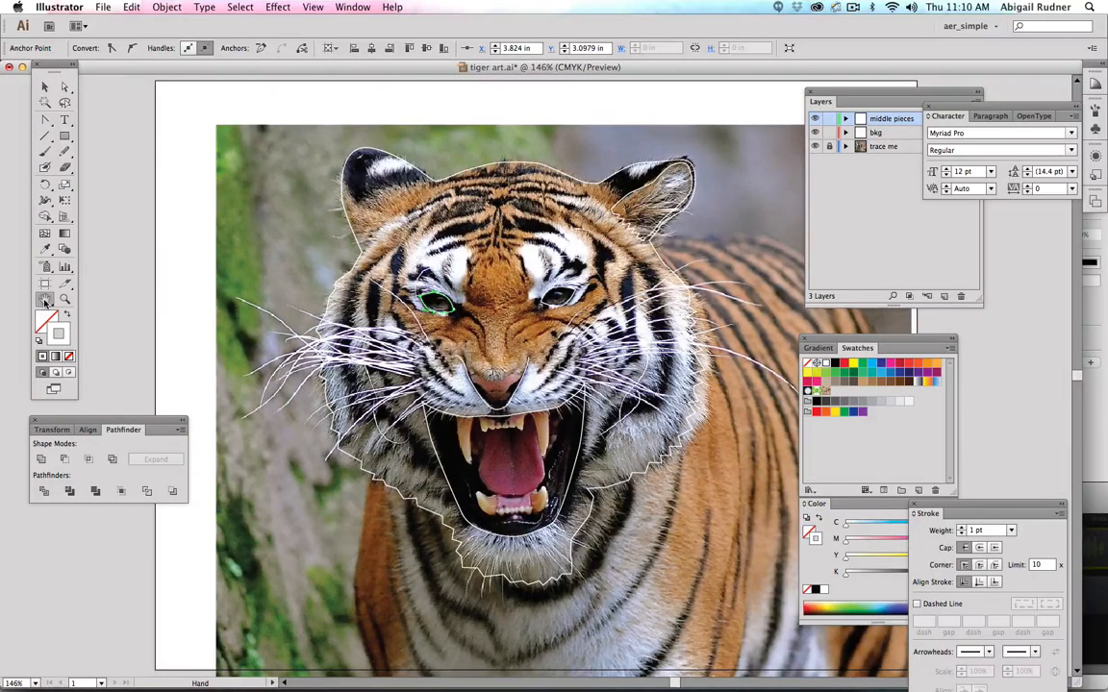
left_click(45, 87)
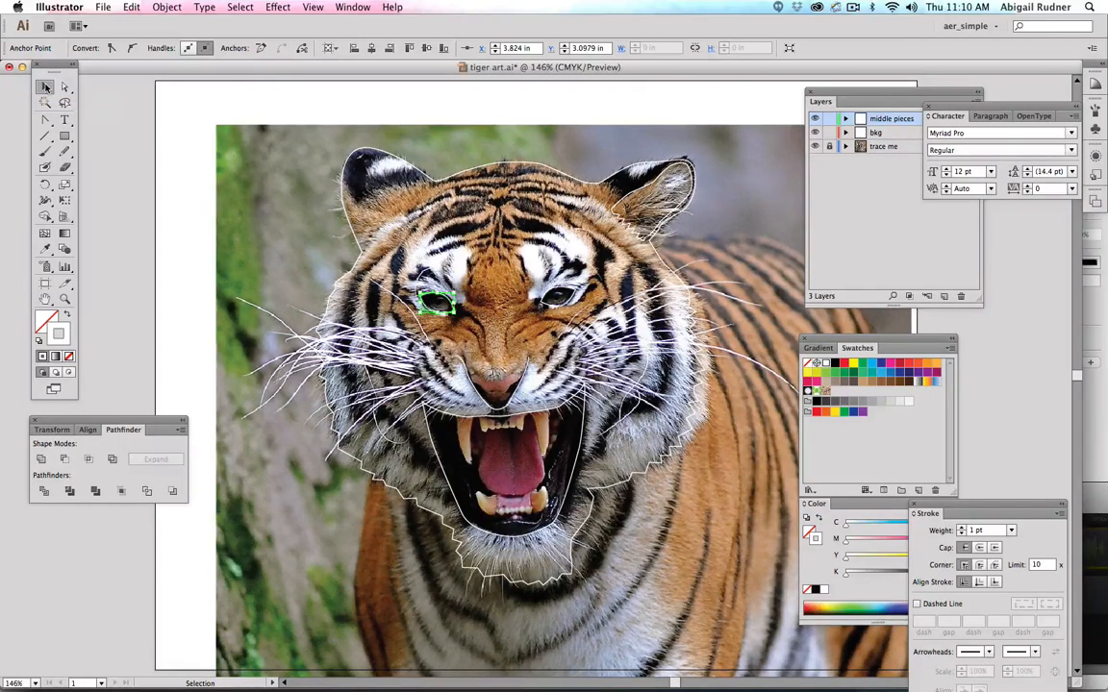
left_click(110, 123)
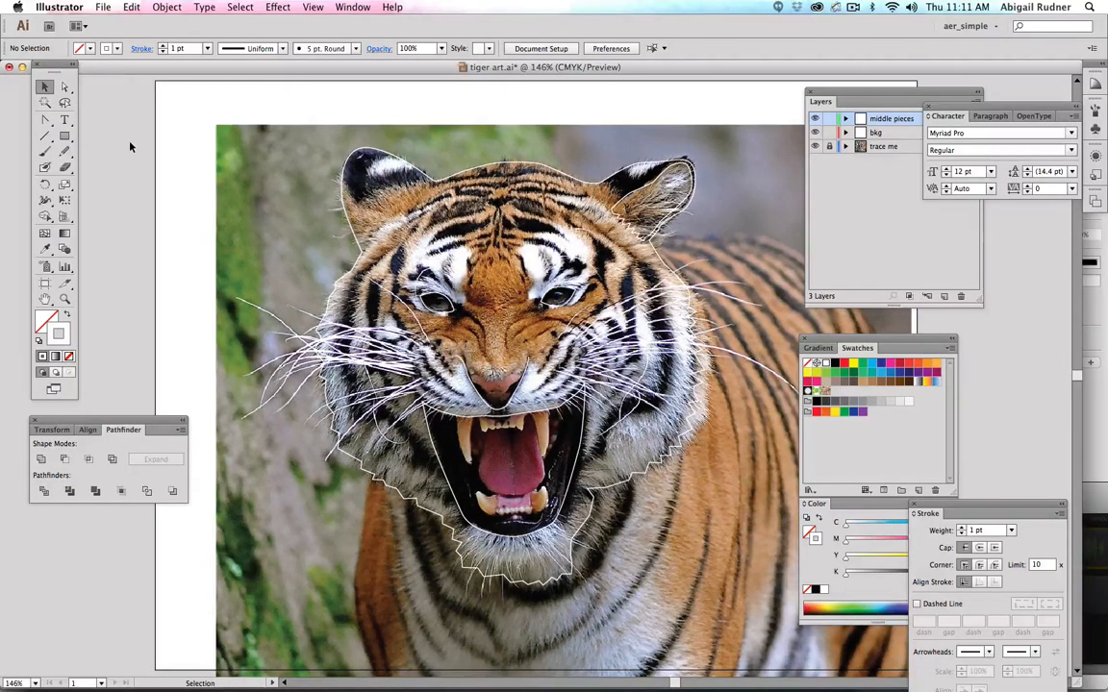
Add a new layer above all the others and name it "orange fur".
left_click(888, 206)
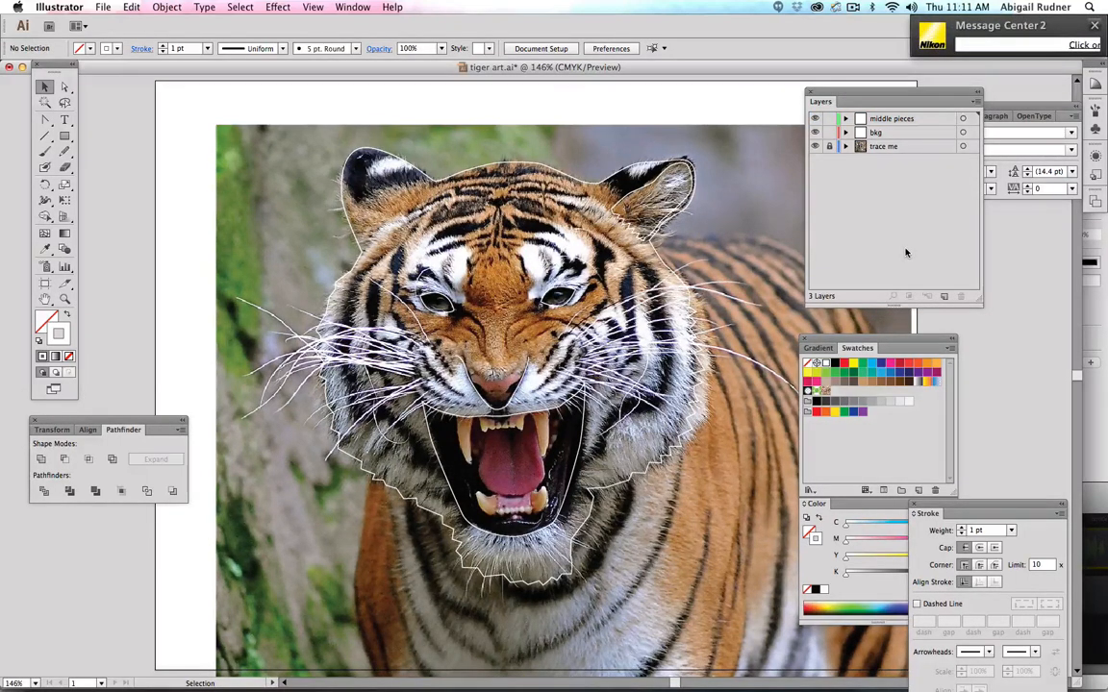
left_click(943, 297)
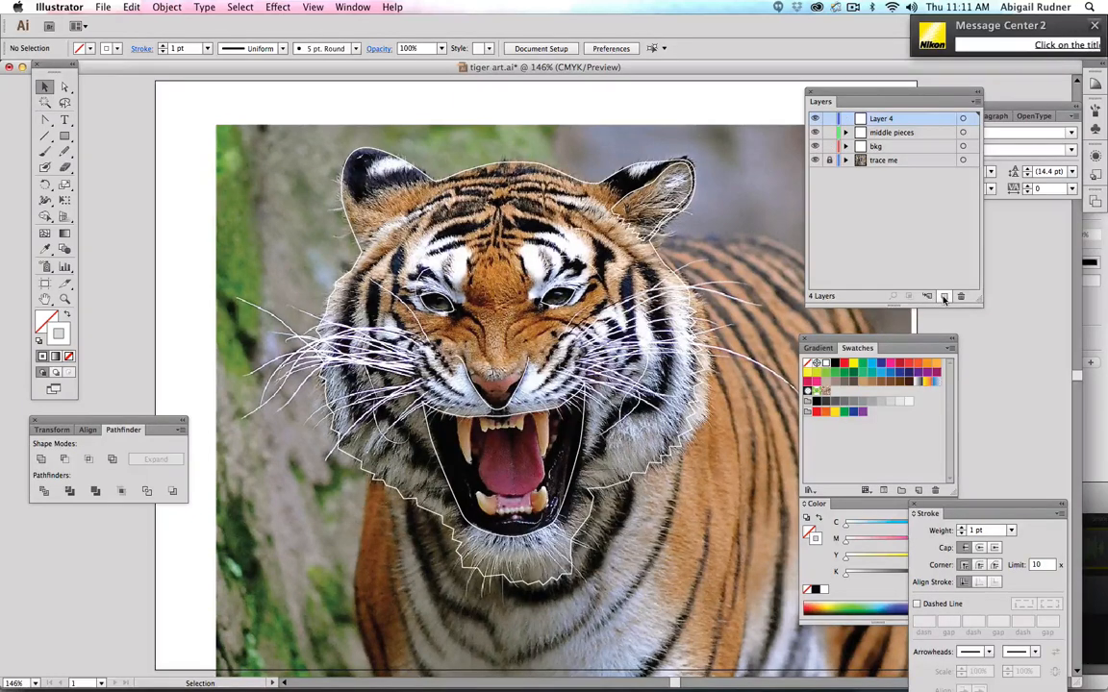
double_click(879, 120)
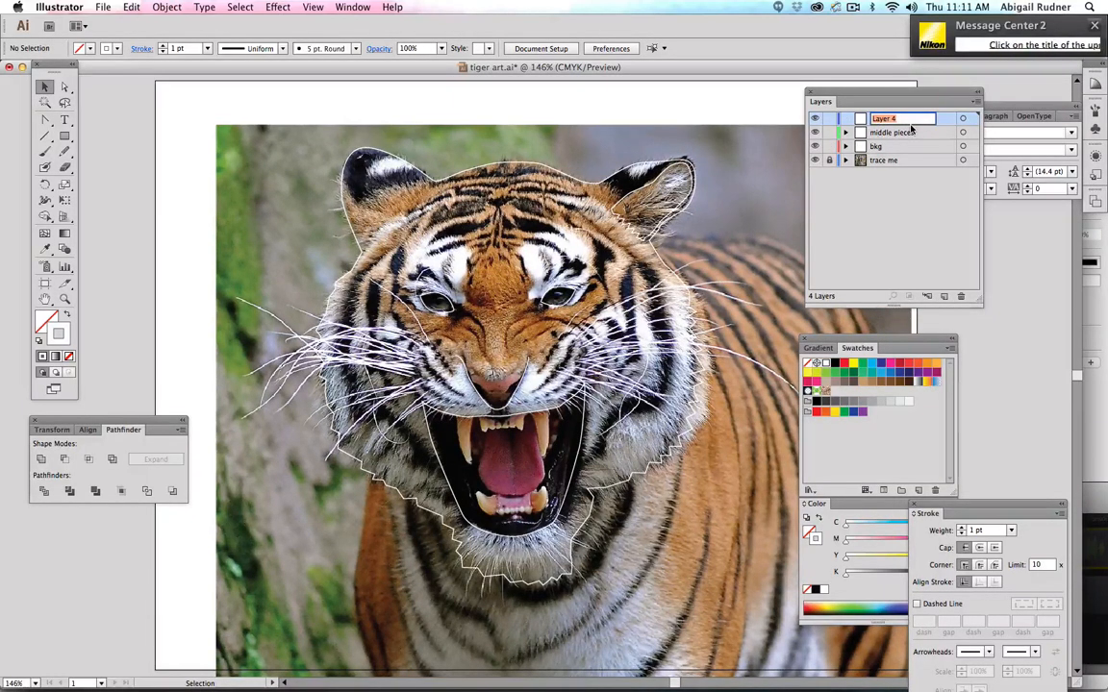
type("orange")
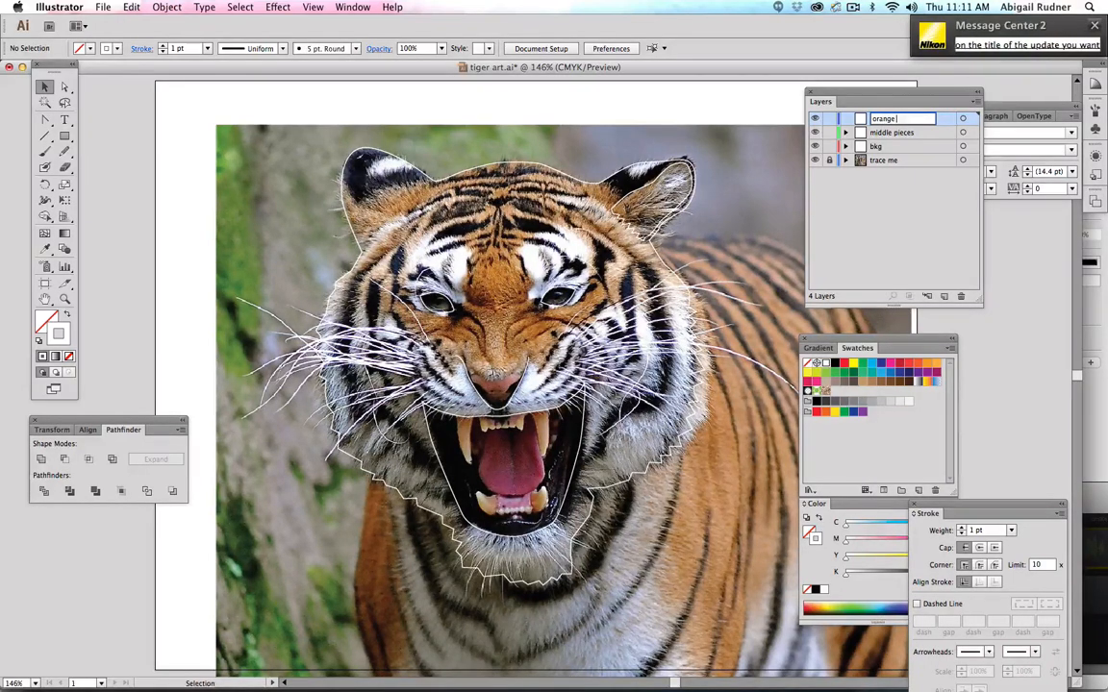
type(" fu")
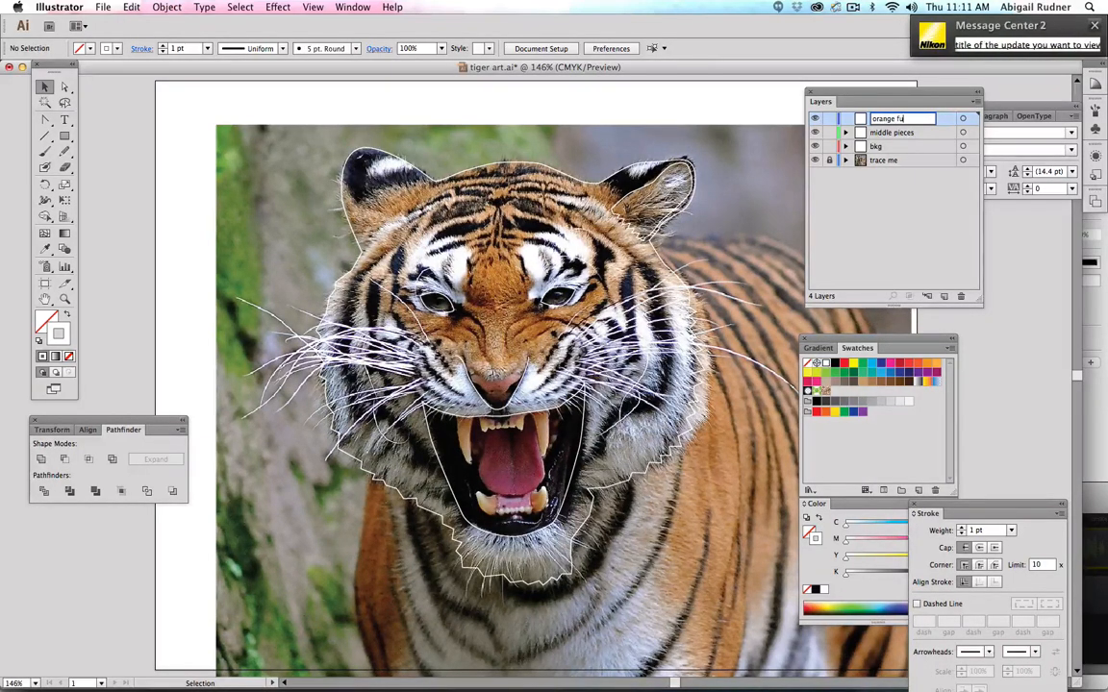
type("r")
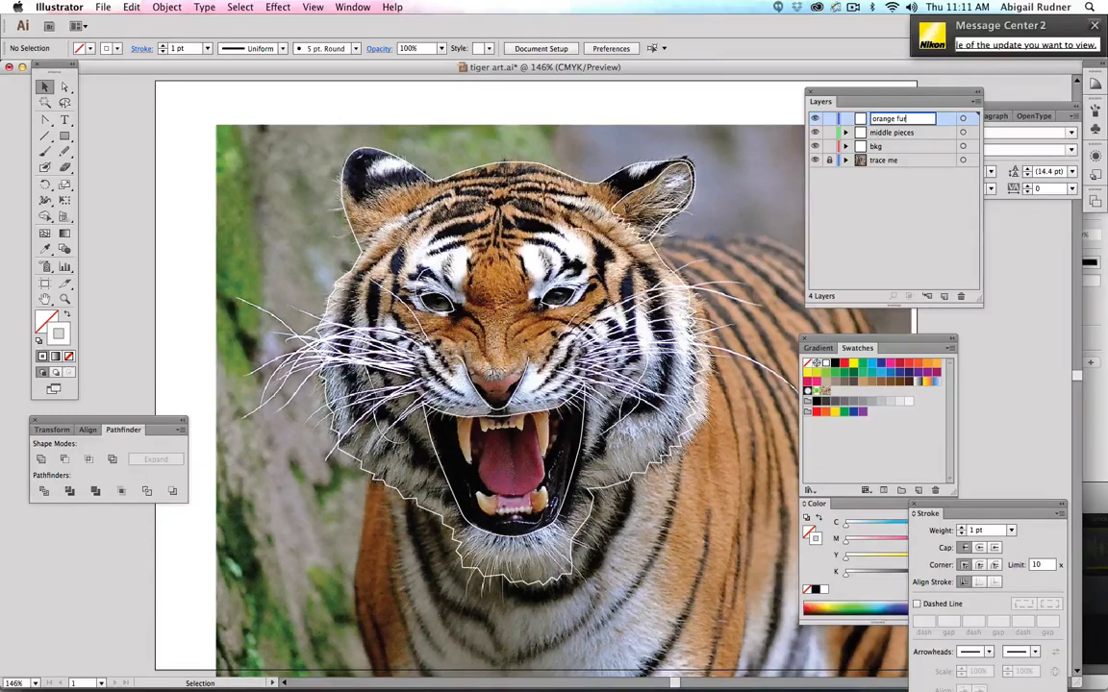
left_click(878, 242)
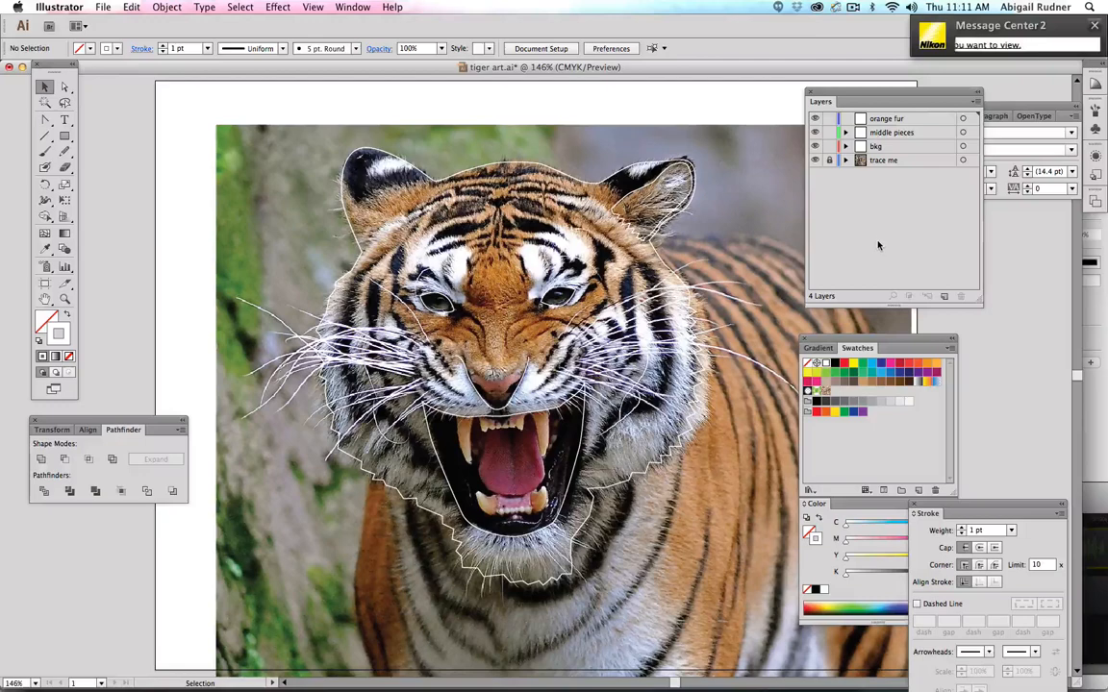
Mix a fur-orange stroke colour of C=0 M=69 Y=95 K=24, starting from an orange swatch.
left_click_drag(808, 341, 625, 91)
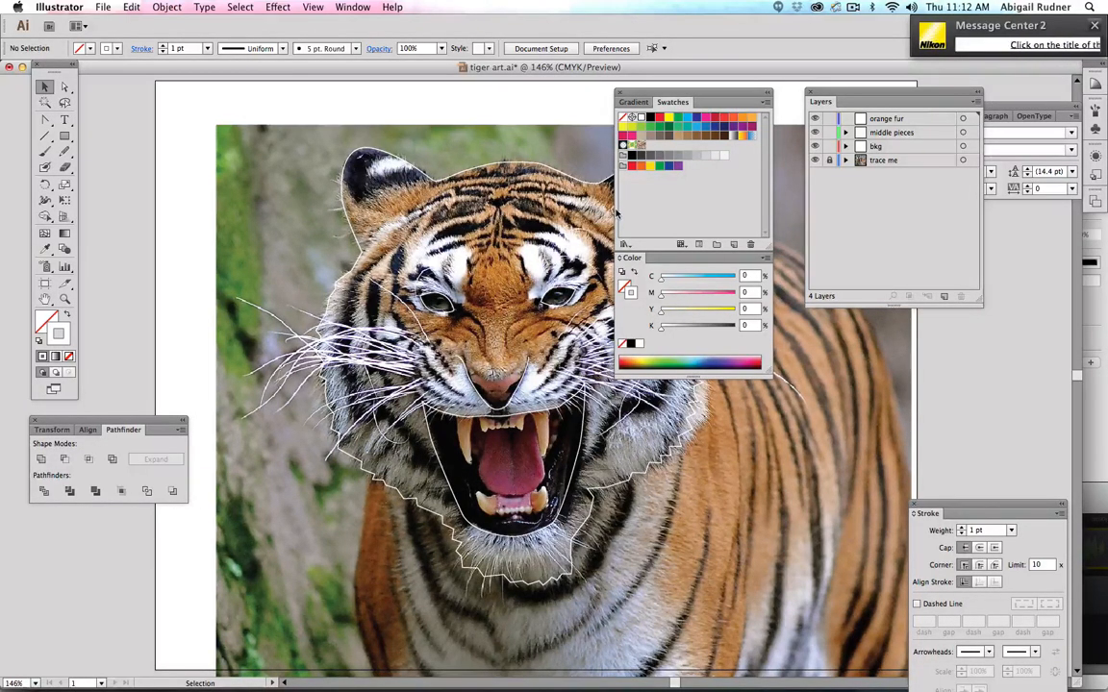
left_click(734, 119)
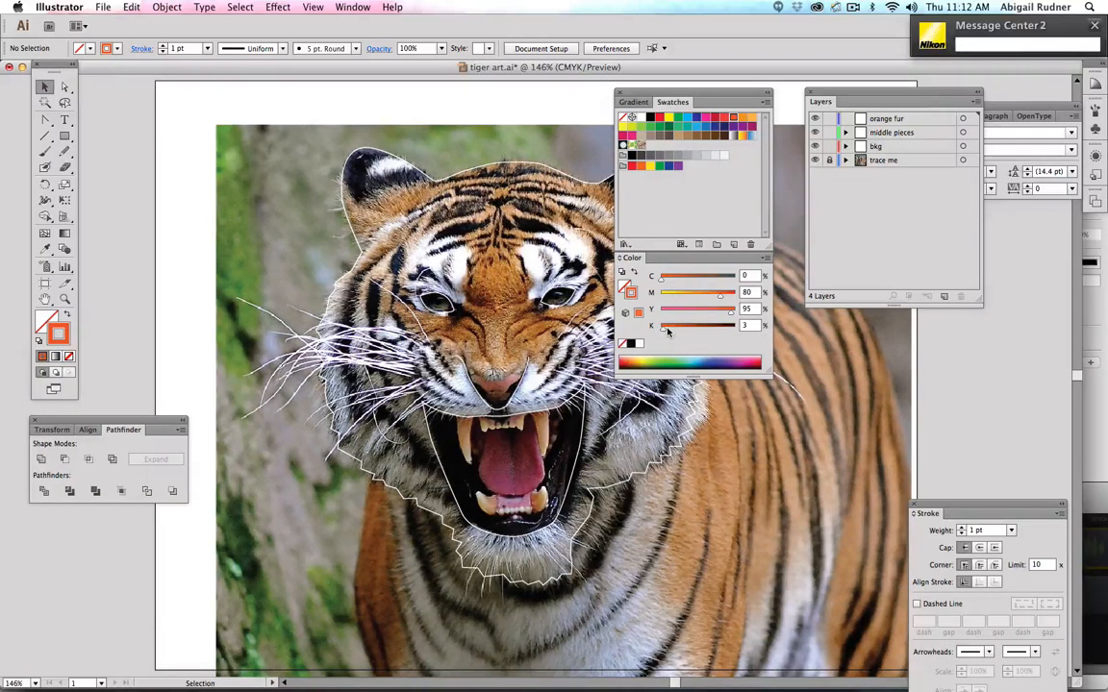
left_click_drag(668, 329, 679, 329)
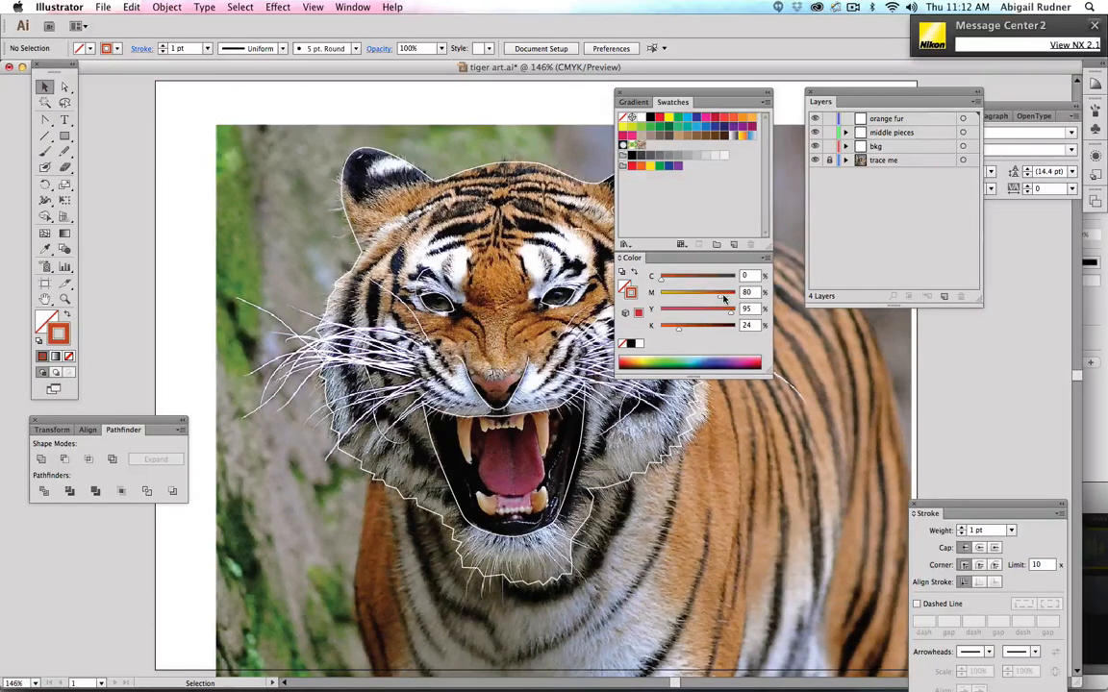
left_click_drag(724, 299, 710, 301)
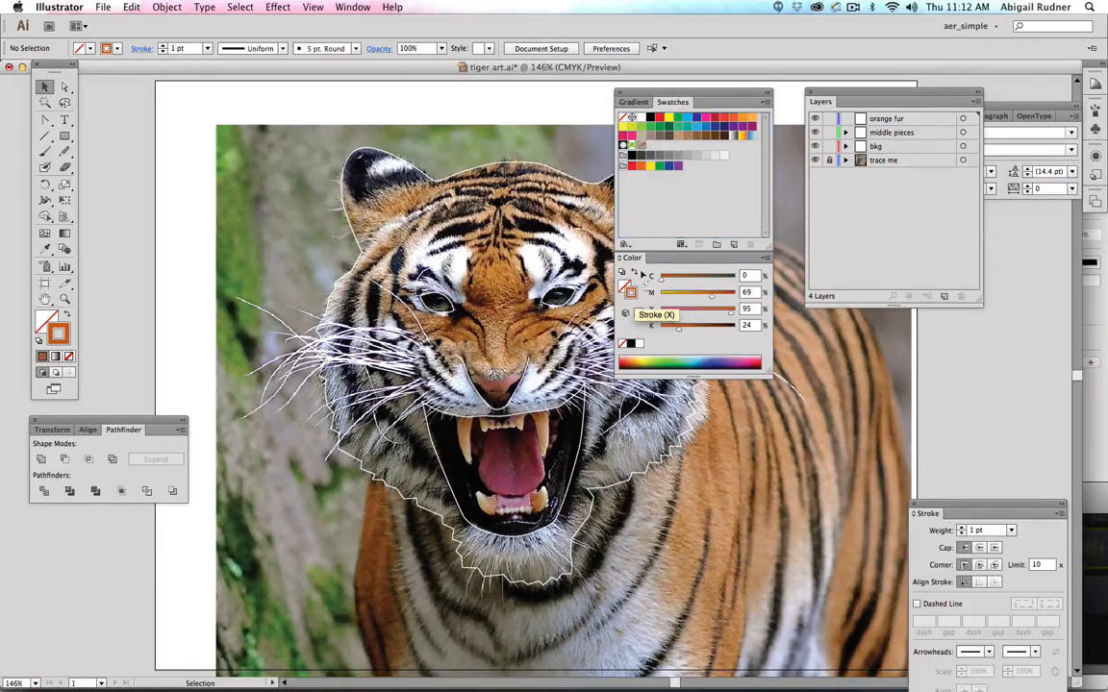
Save the mixed orange stroke colour as a new swatch and make it a global process colour.
mouse_move(630, 294)
left_mouse_down()
mouse_move(708, 237)
mouse_move(719, 214)
mouse_move(704, 212)
left_mouse_up()
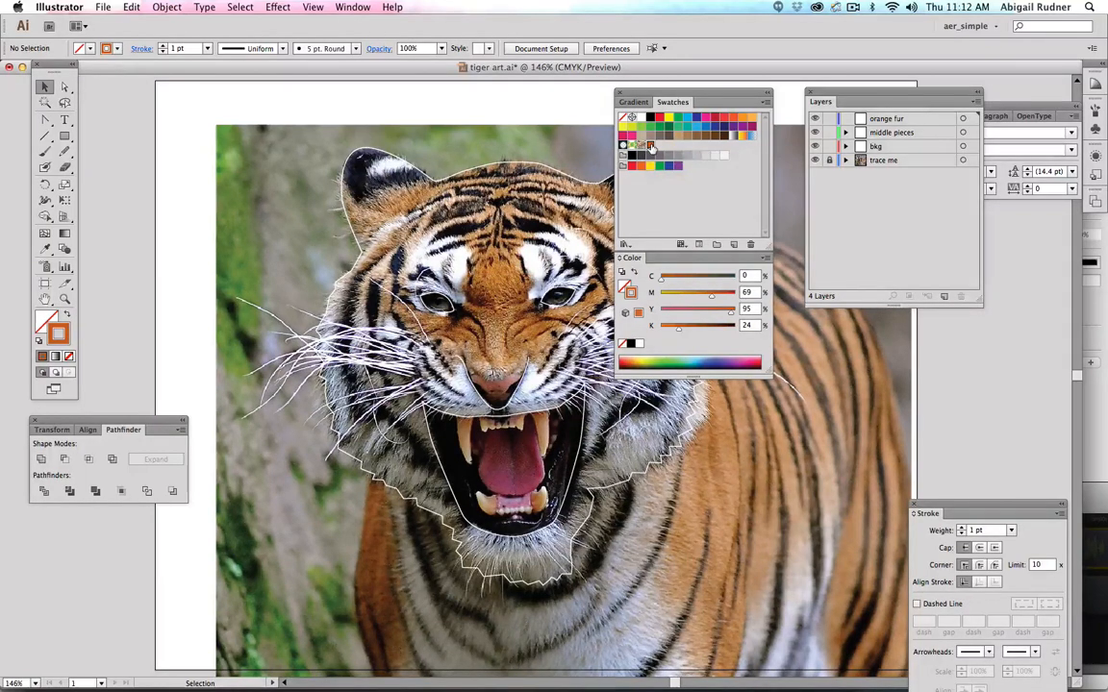
double_click(650, 146)
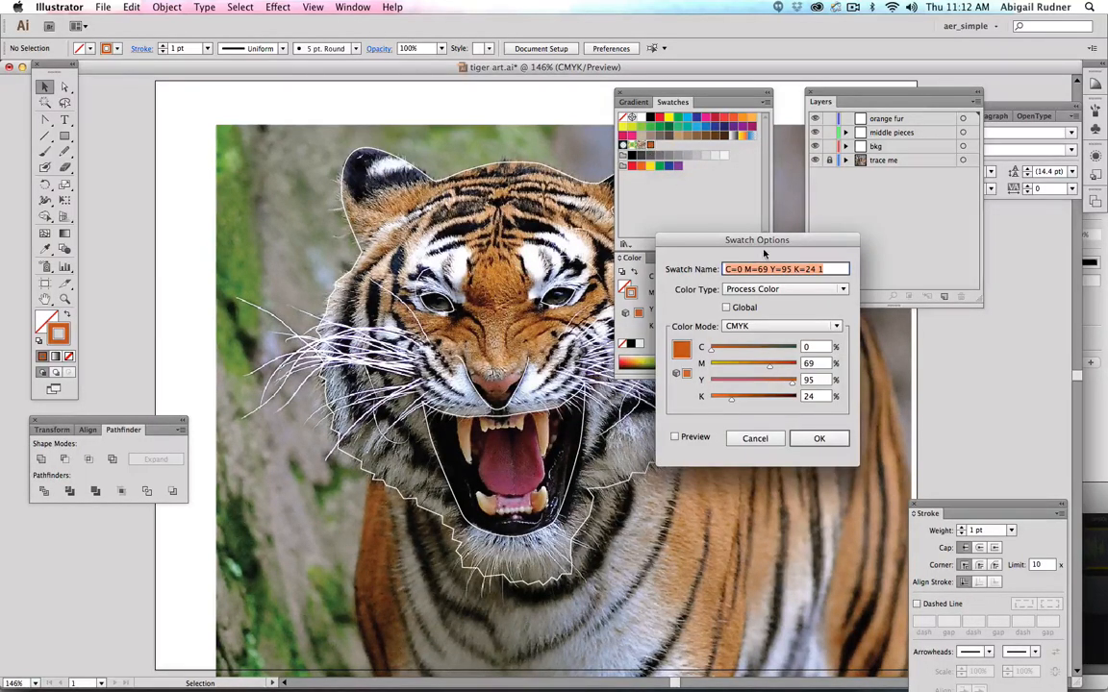
left_click(726, 308)
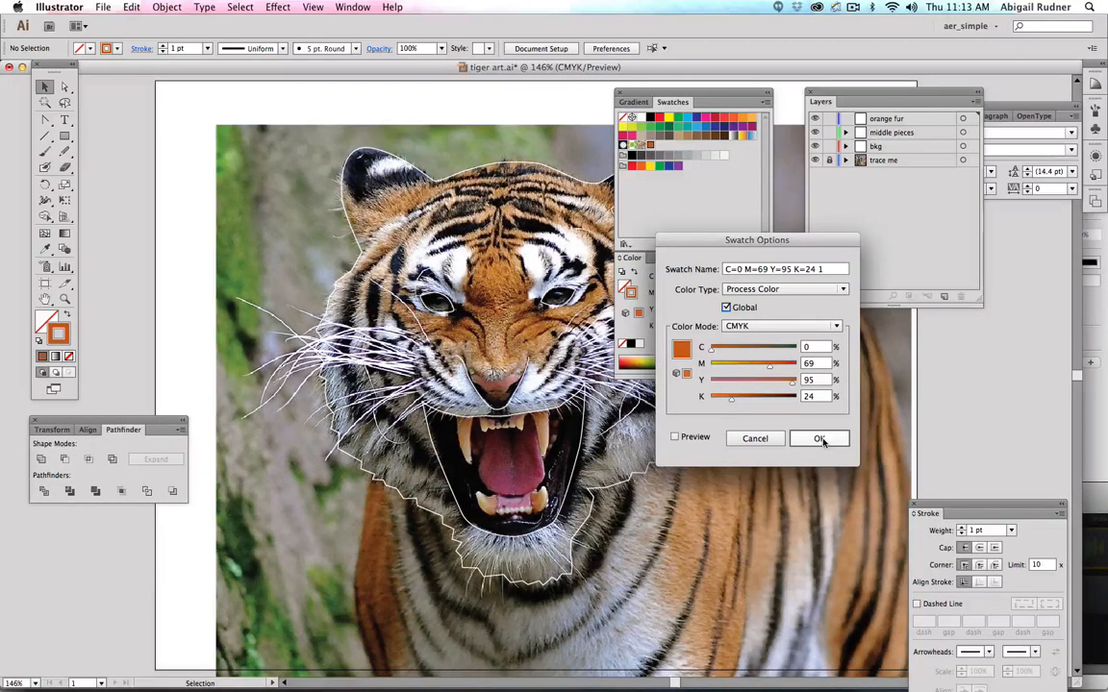
left_click(820, 438)
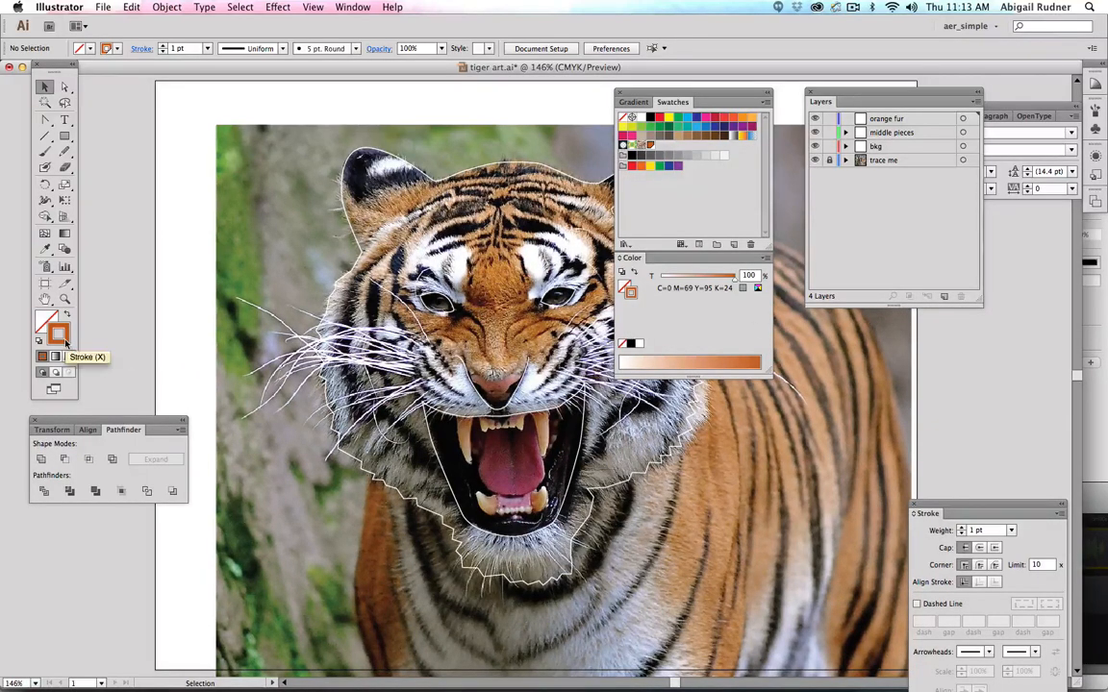
Move the Swatches and Color panels clear of the tiger's head and activate the Pen tool.
left_click_drag(654, 99, 931, 331)
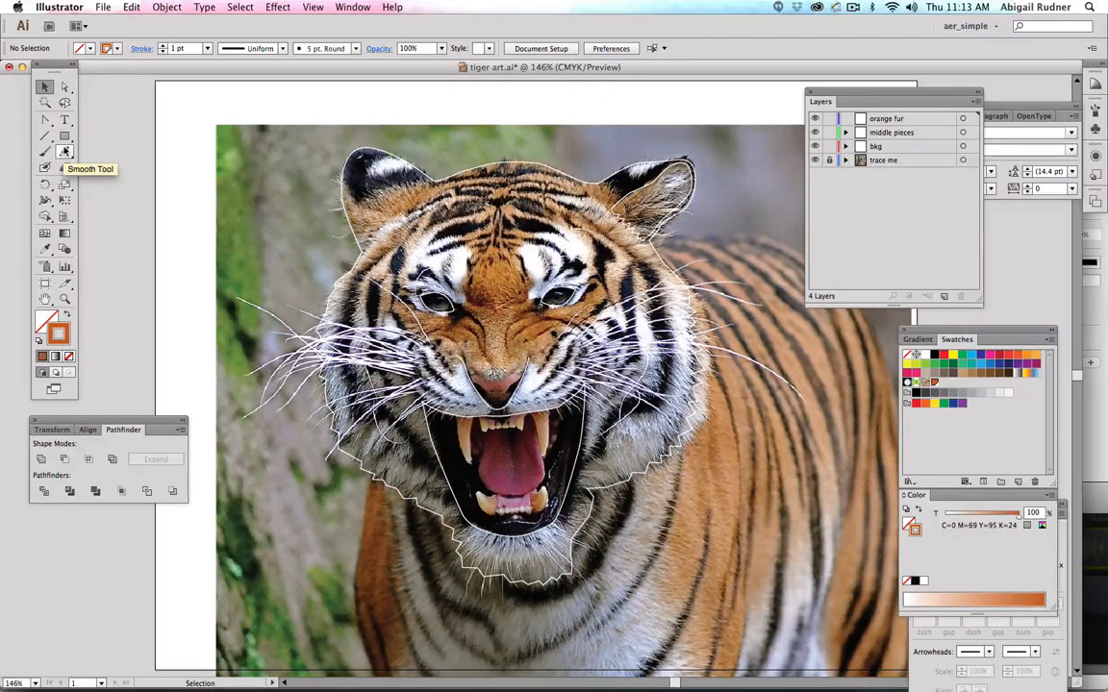
left_click(65, 152)
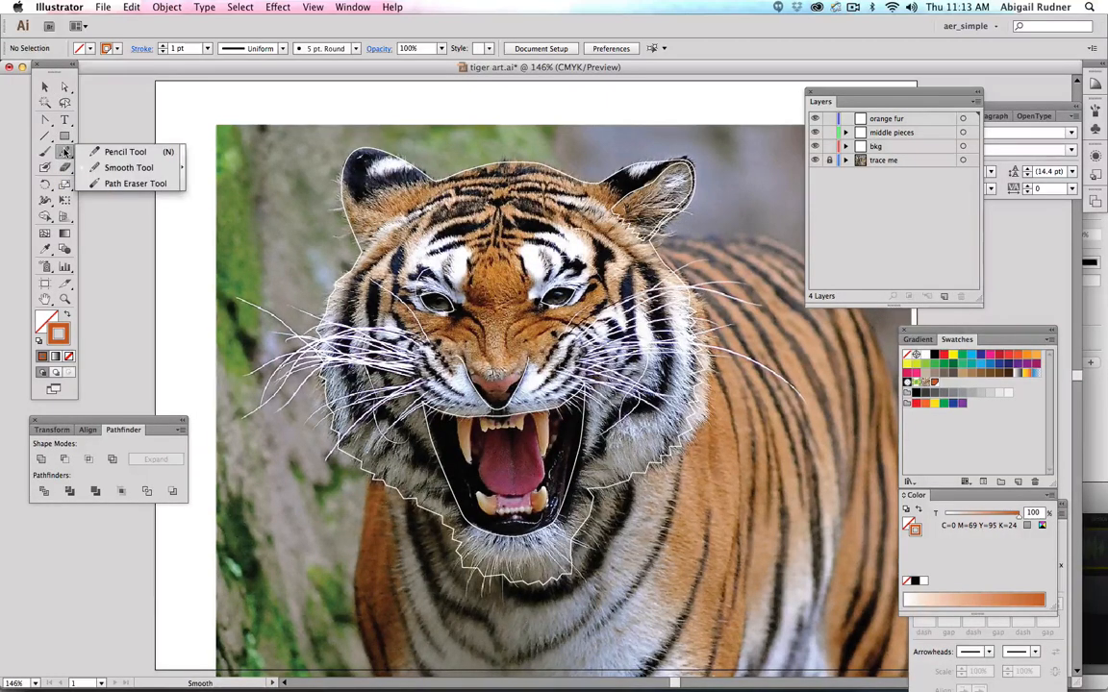
left_click(65, 152)
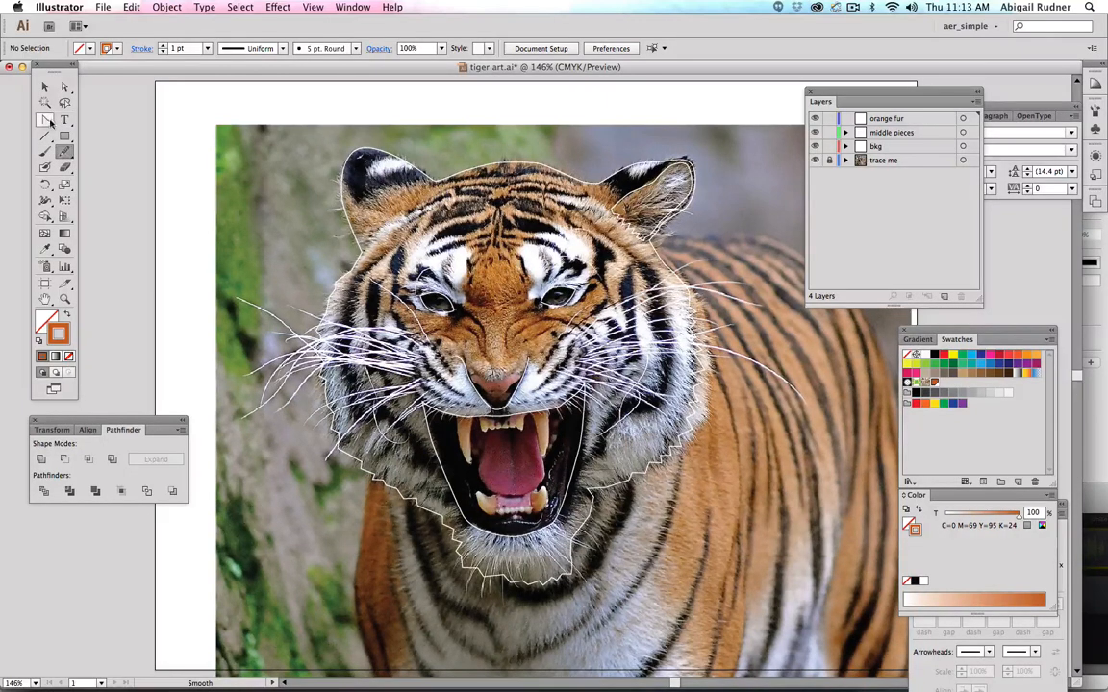
left_click(48, 121)
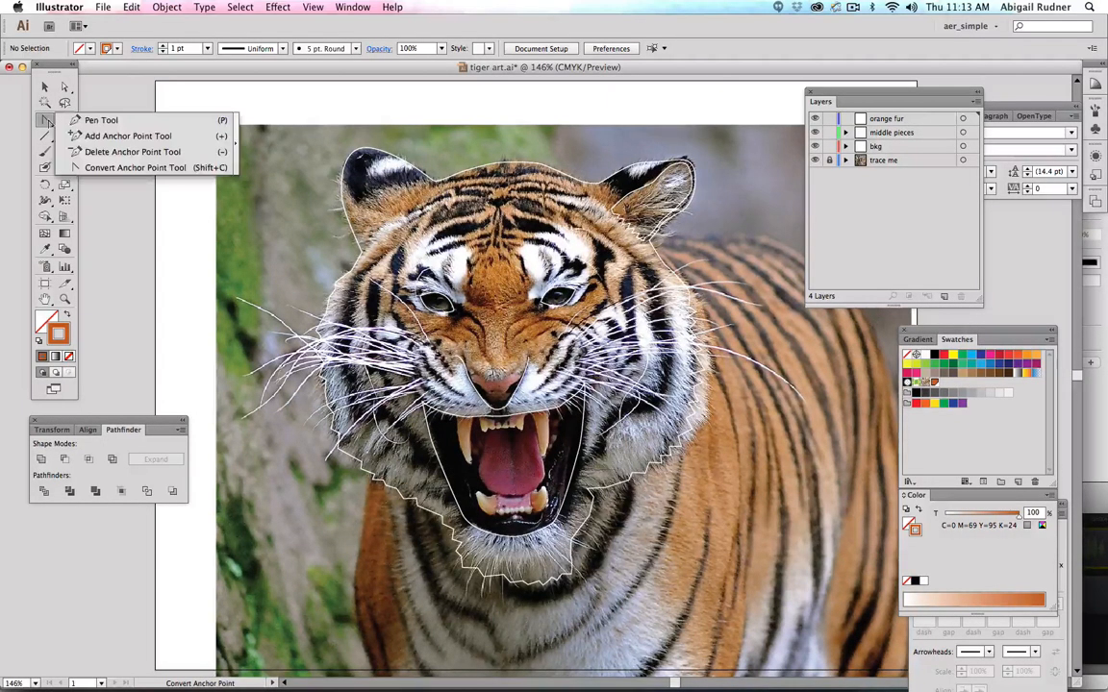
left_click(104, 121)
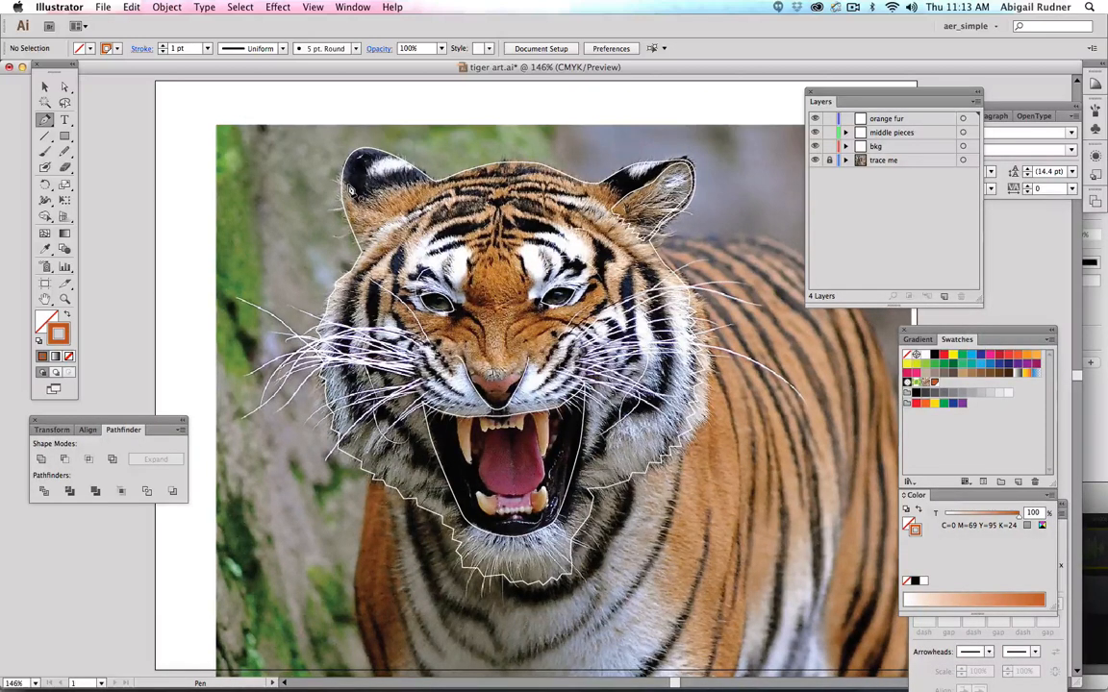
Start the orange fur path as a zigzag along the lower edge of the left ear's black patch.
left_click(311, 164)
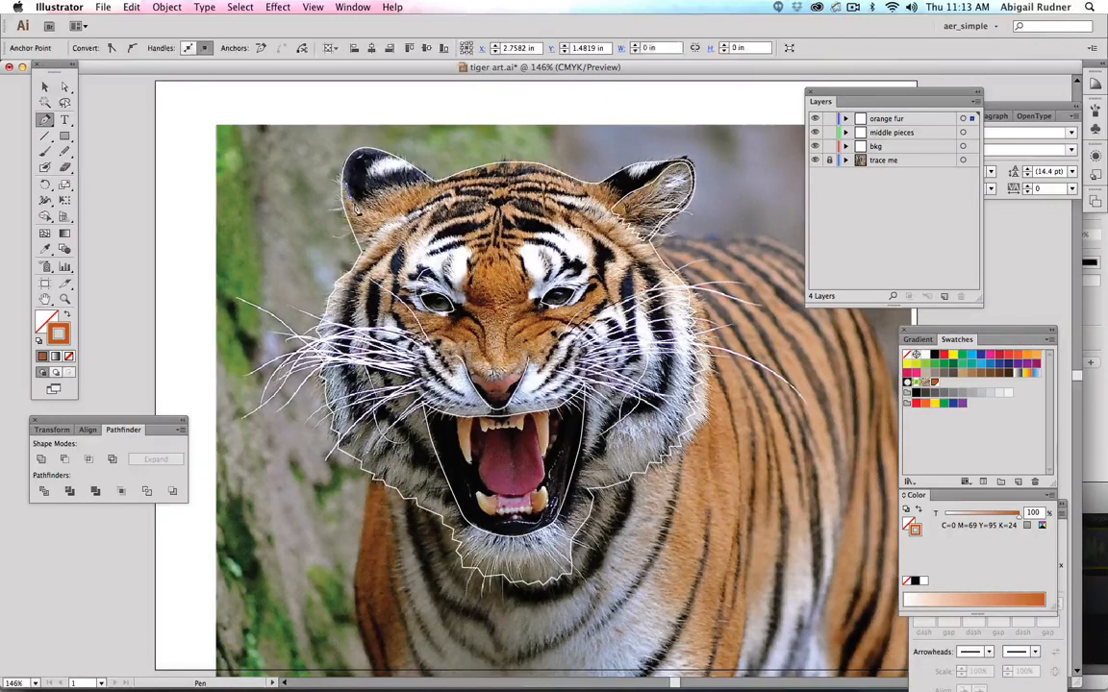
left_click(356, 209)
left_click(367, 198)
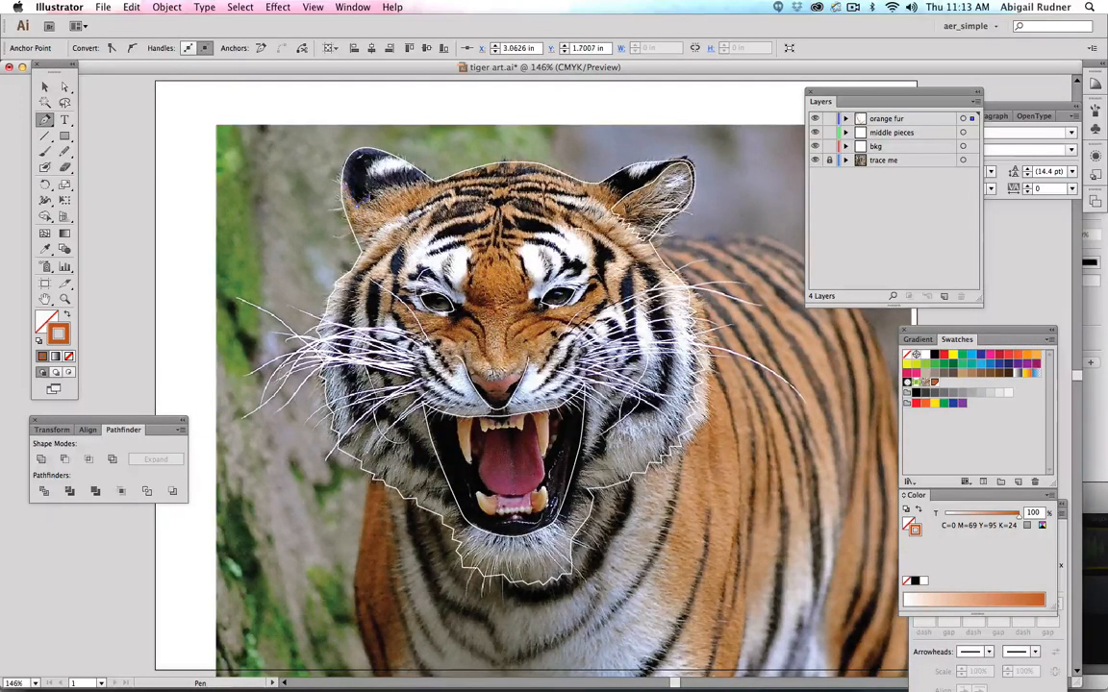
left_click(374, 199)
left_click(379, 190)
left_click(390, 193)
left_click(399, 185)
left_click(405, 189)
left_click(412, 183)
left_click(416, 181)
left_click(426, 180)
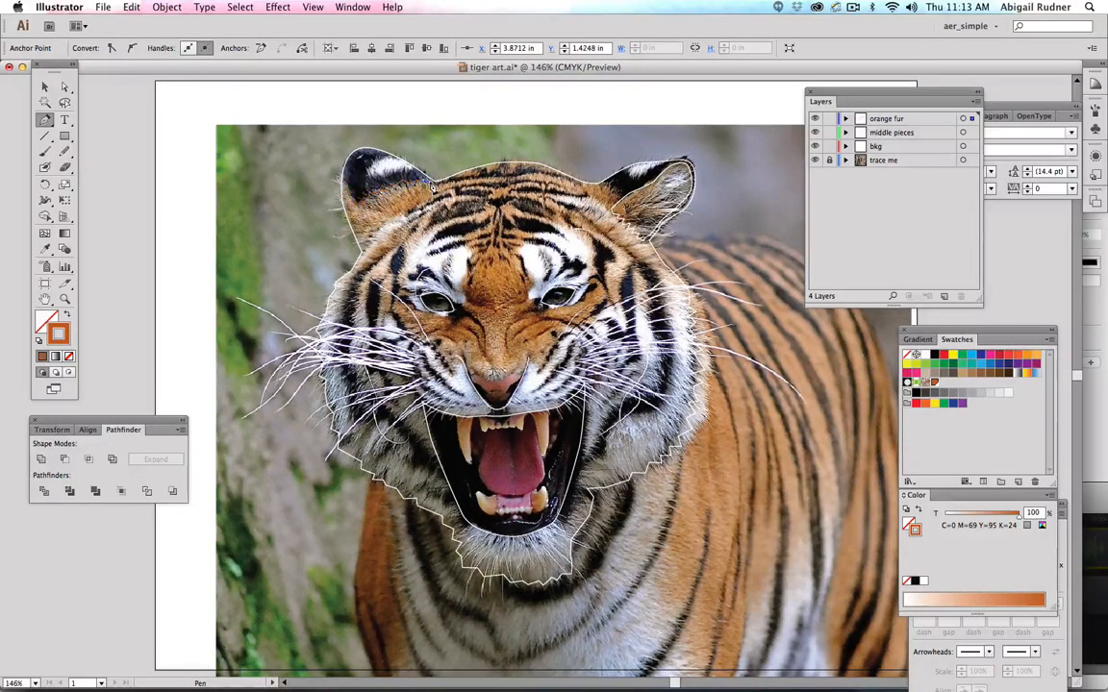
Continue the fur path over the crown of the head to the right ear's base, redoing the last point there.
left_click(433, 183)
left_click(508, 166)
left_click(567, 178)
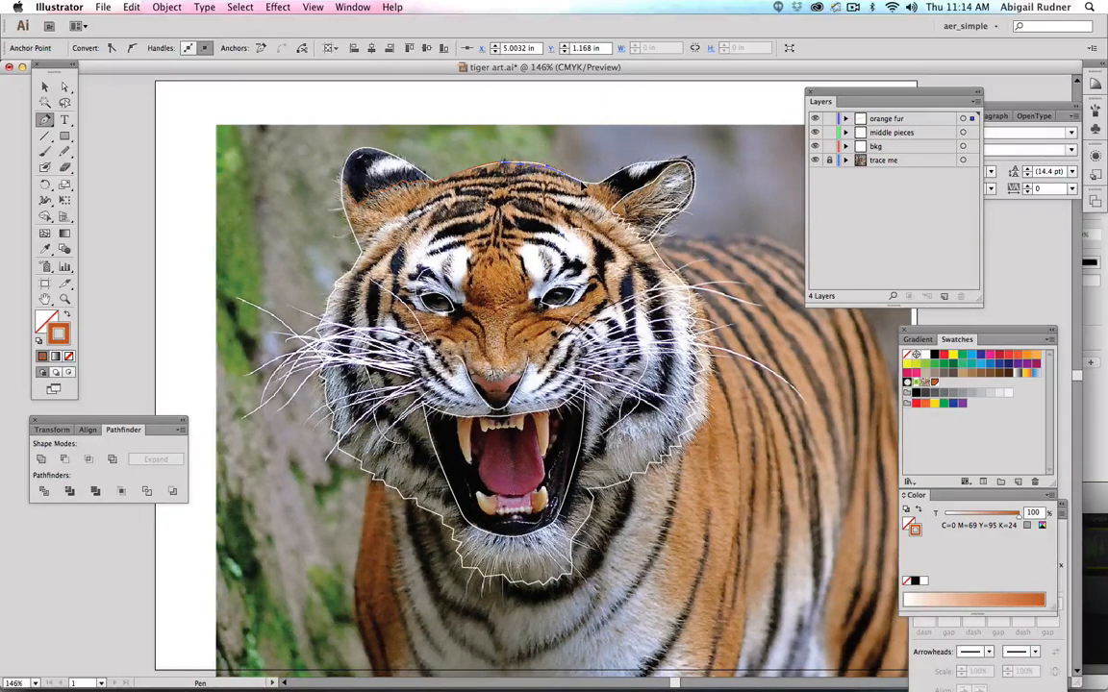
left_click_drag(583, 187, 598, 187)
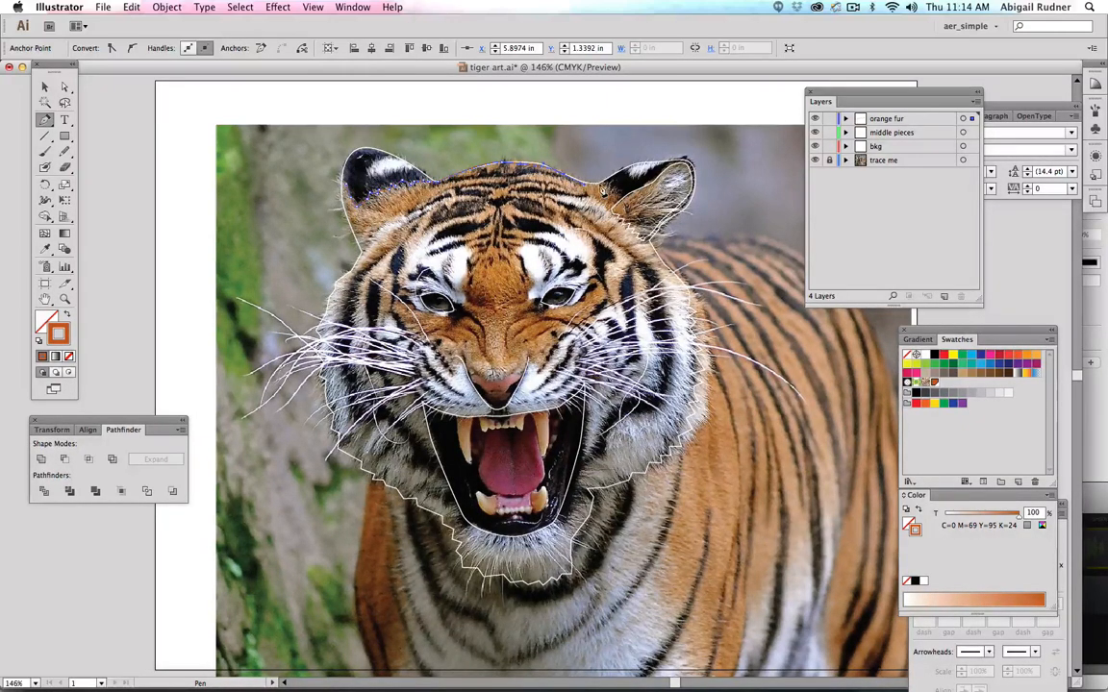
left_click(615, 182)
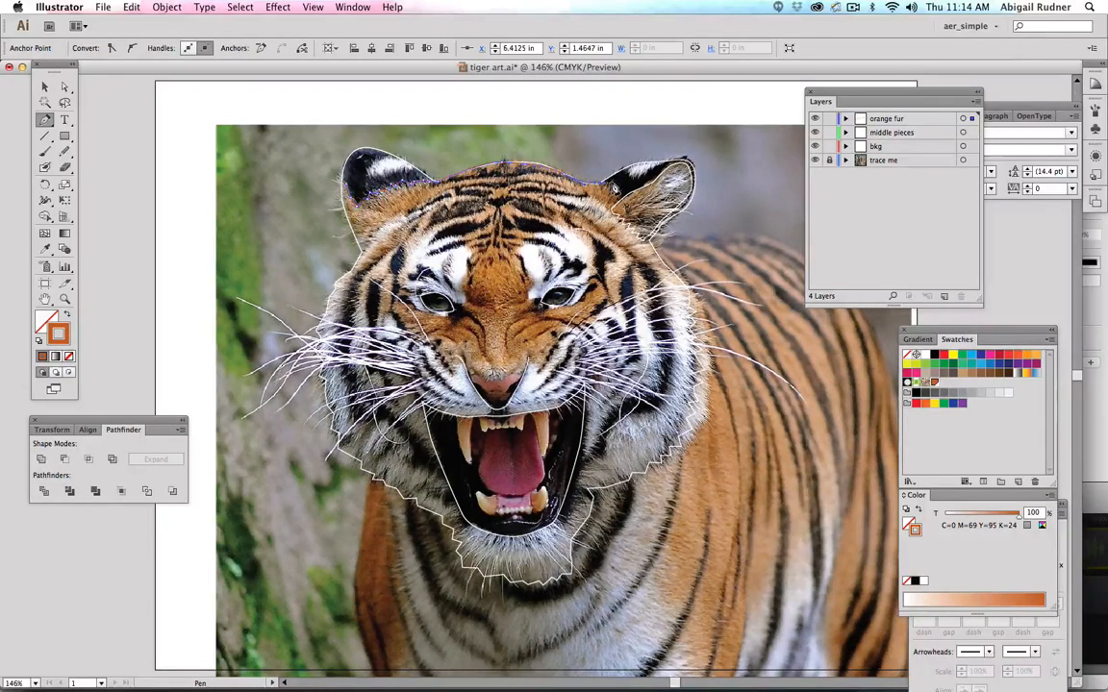
key("super+z")
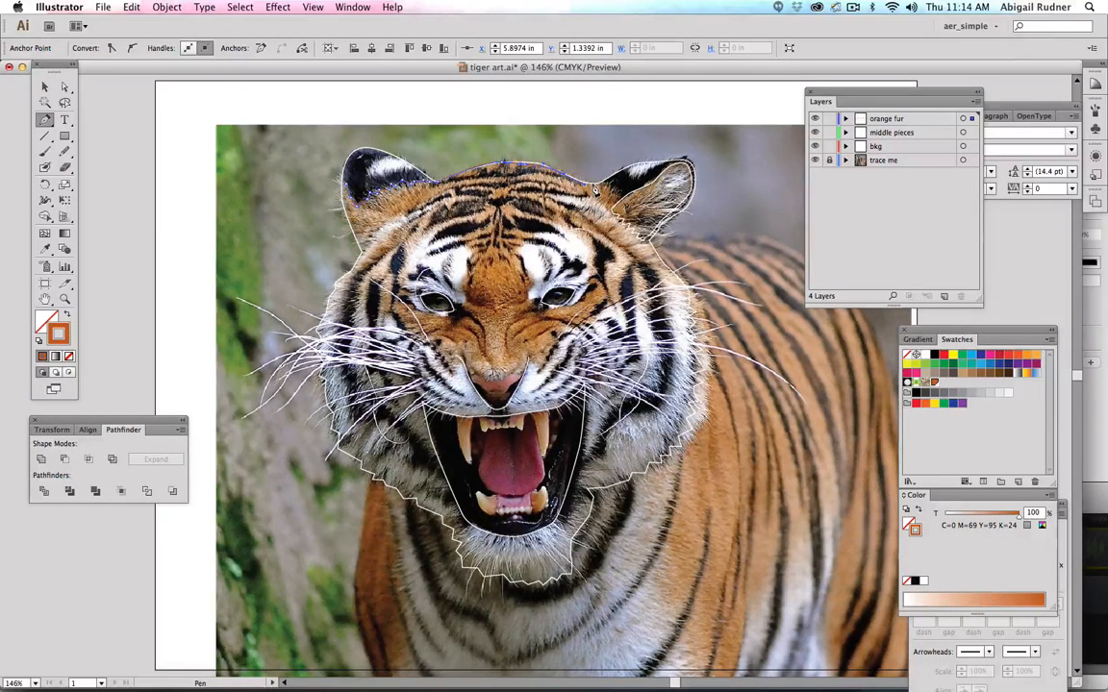
left_click_drag(593, 183, 610, 184)
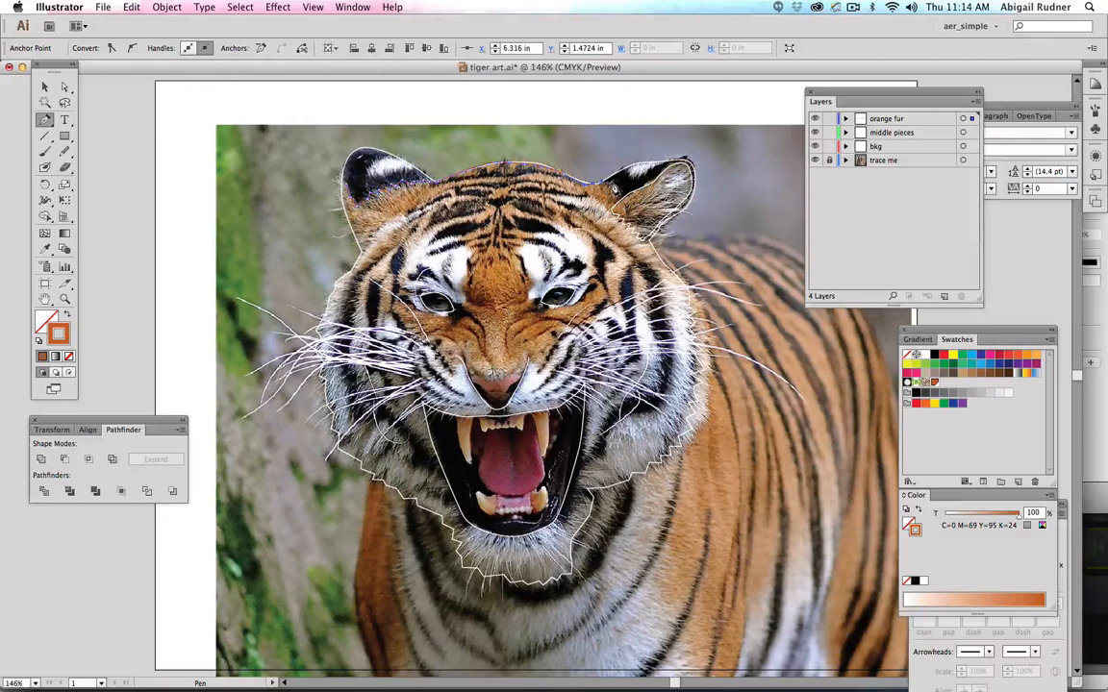
Carry the fur path around the base of the right ear and back inward to a point on the forehead.
left_click(615, 188)
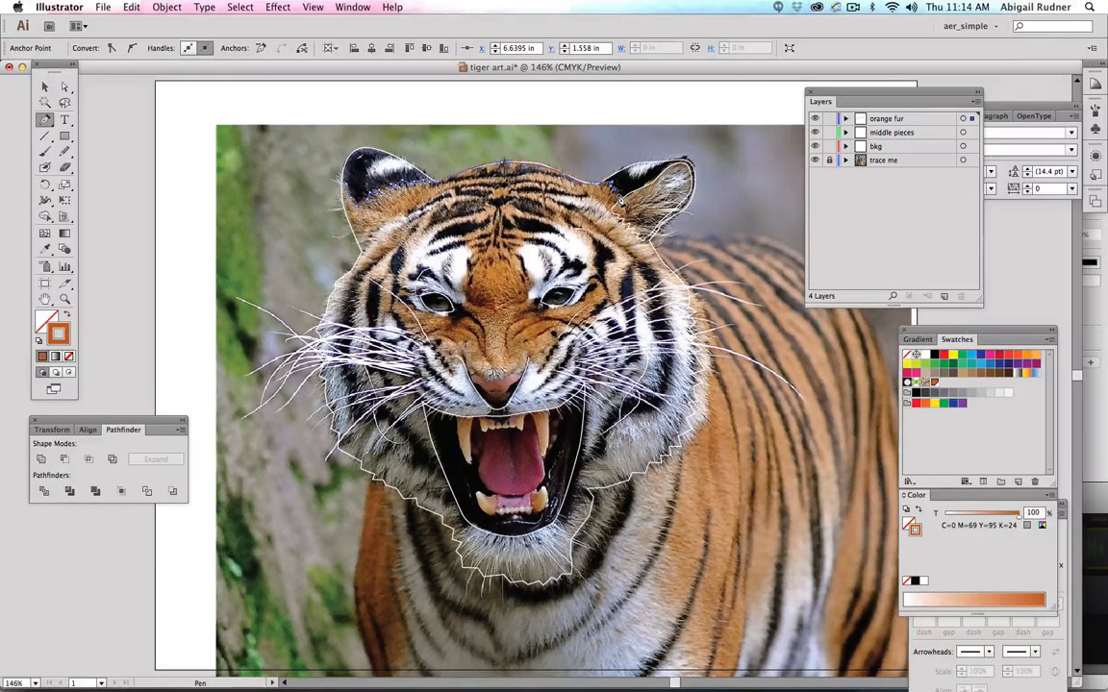
left_click(618, 203)
left_click(615, 217)
left_click(580, 194)
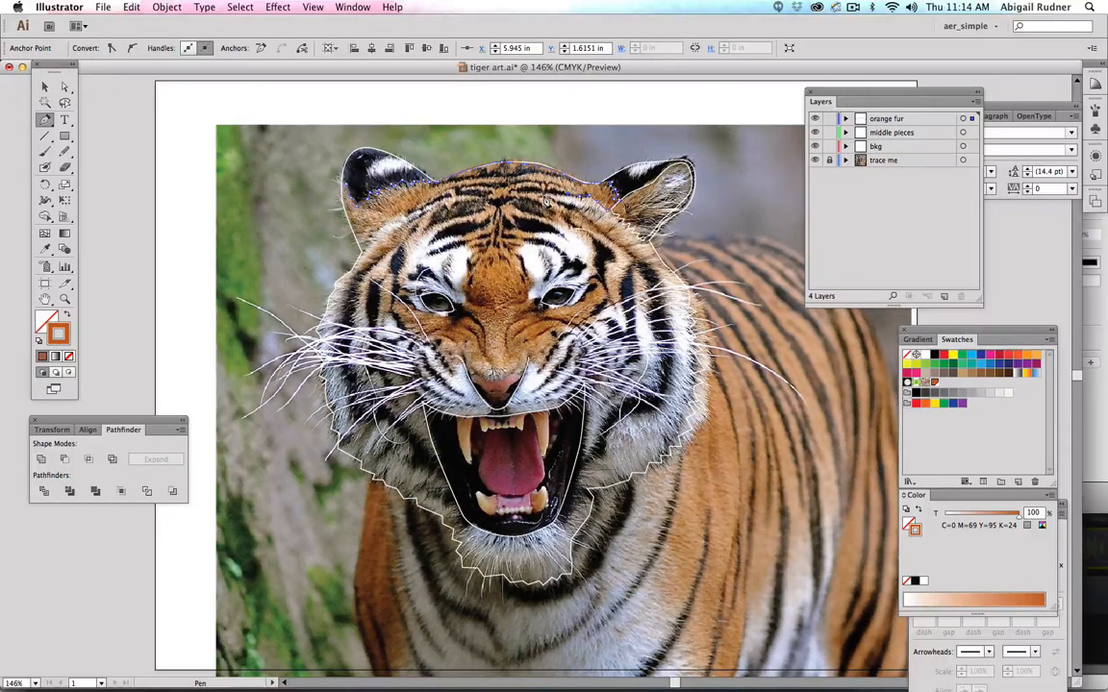
left_click(545, 196)
left_click(539, 199)
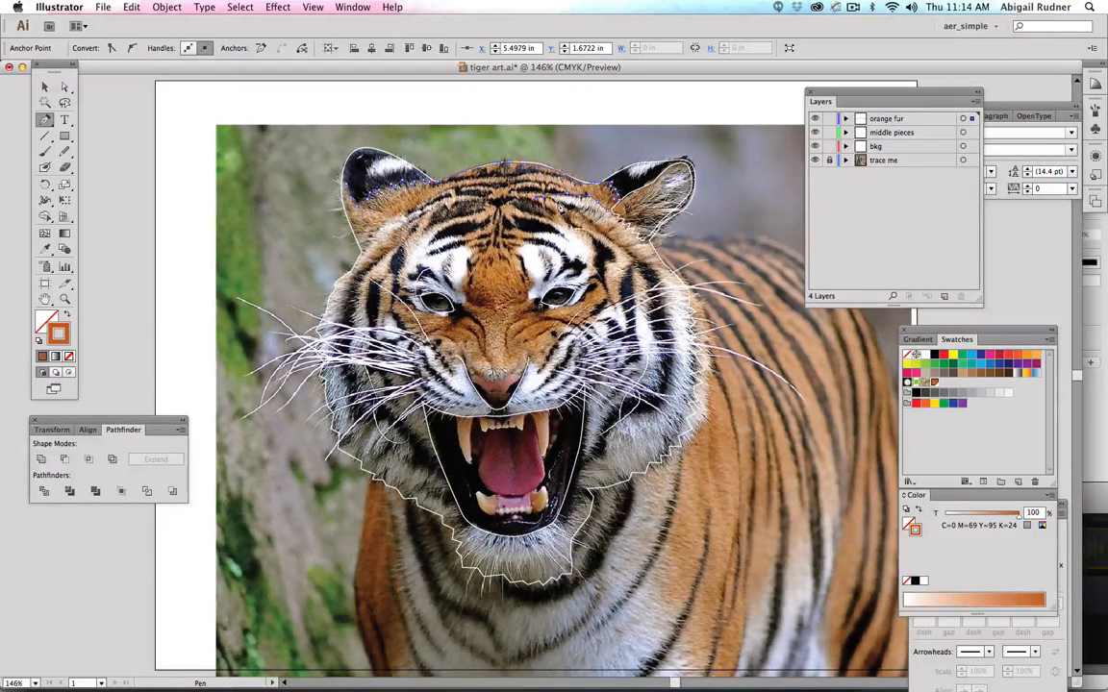
Trace the fur path from the forehead point down the right side of the face to the outer cheek.
left_click(558, 203)
left_click(573, 208)
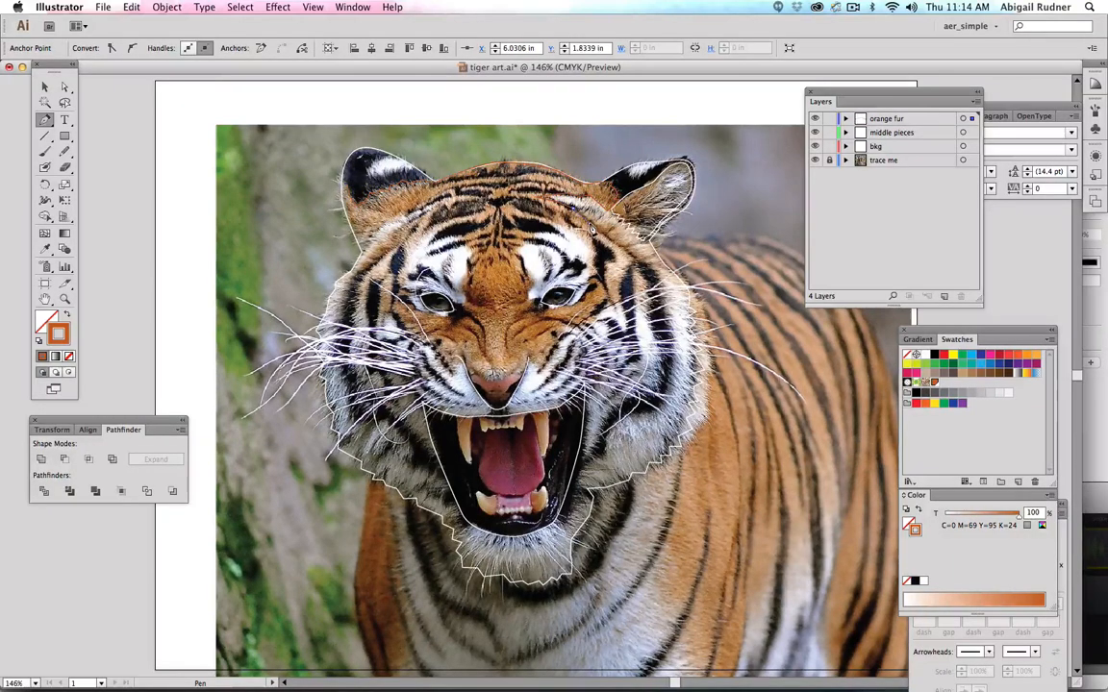
left_click(596, 227)
left_click(616, 241)
left_click(642, 262)
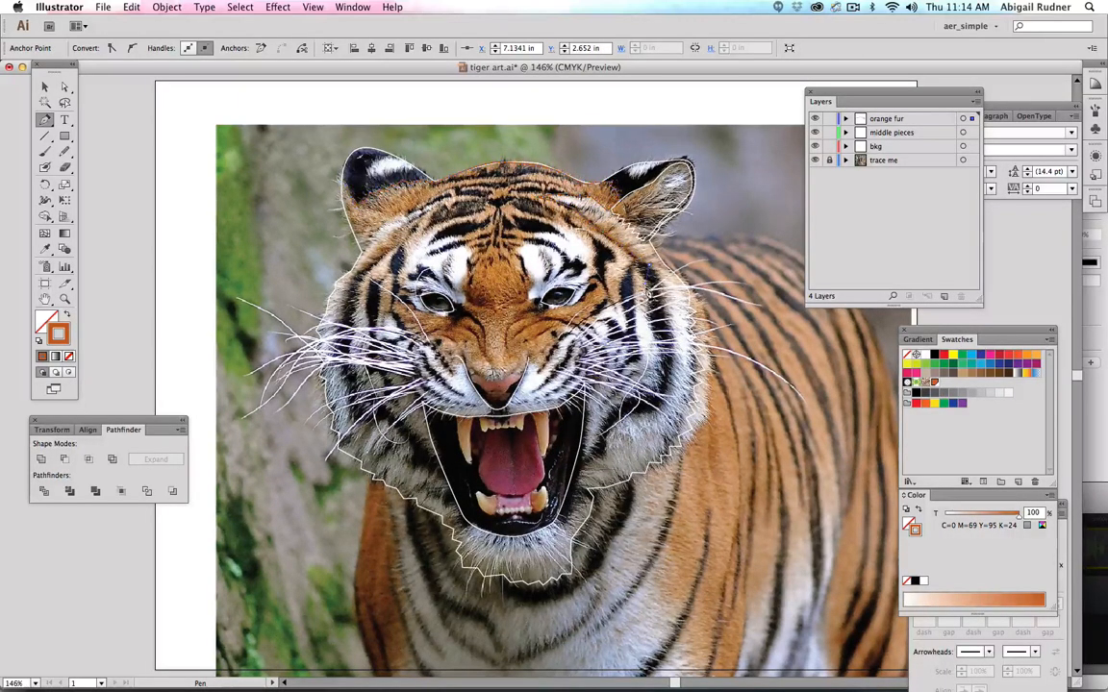
left_click(641, 305)
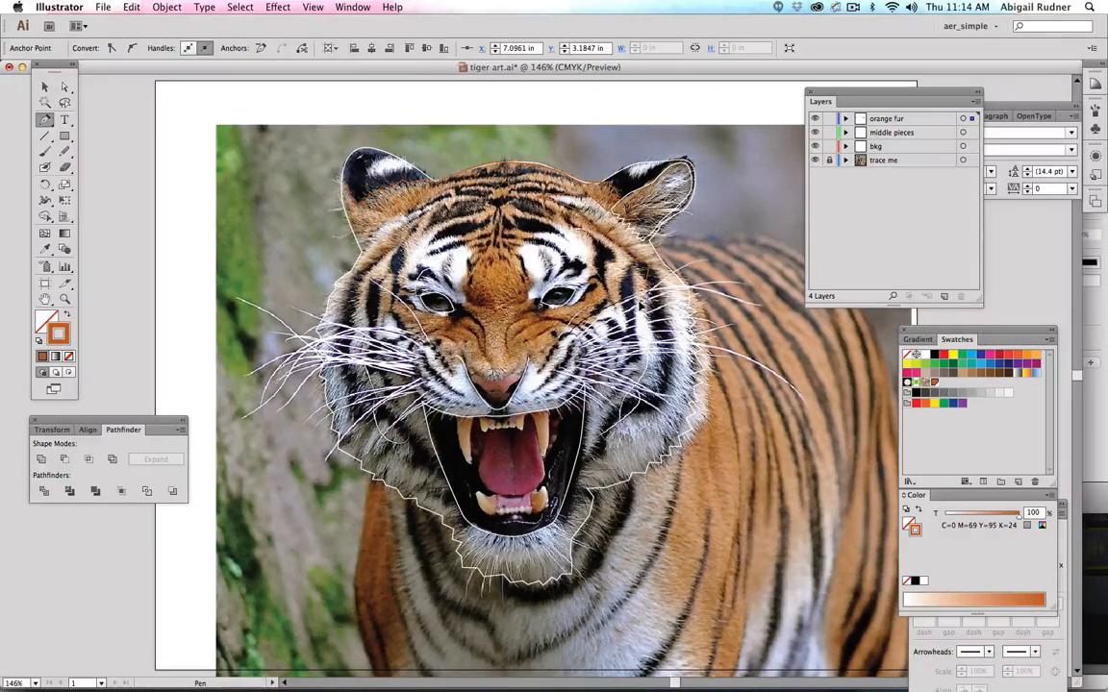
Trace the fur path inward from the cheek, below the right eye, and down to the side of the nose.
left_click(631, 304)
left_click(617, 300)
left_click(606, 300)
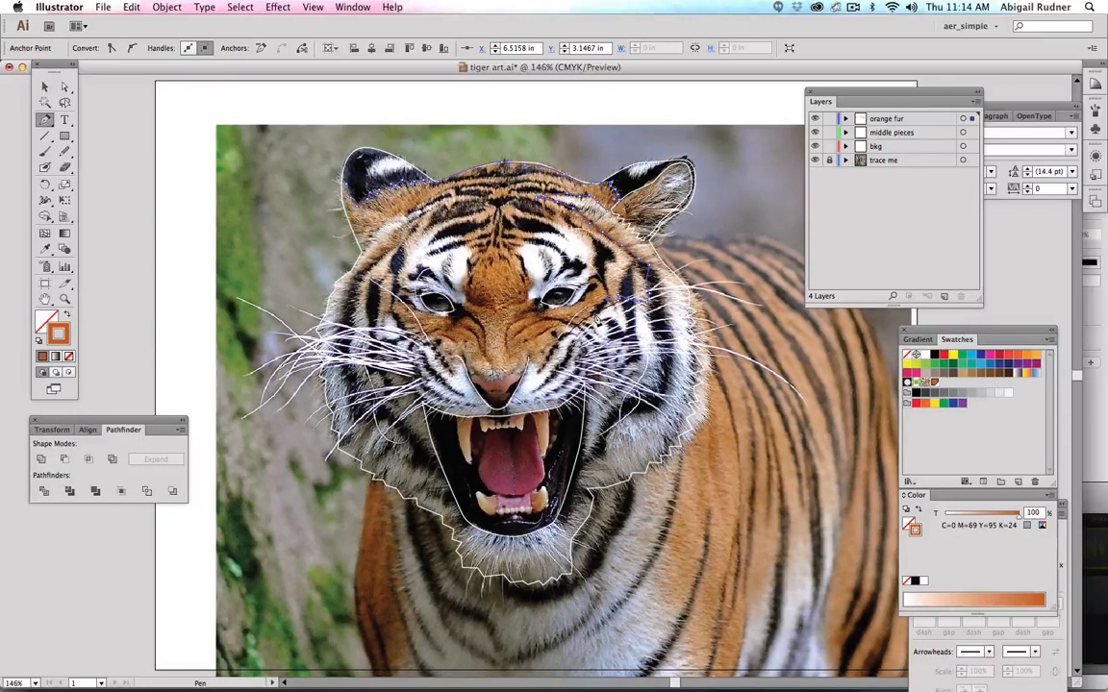
left_click(591, 325)
left_click(579, 324)
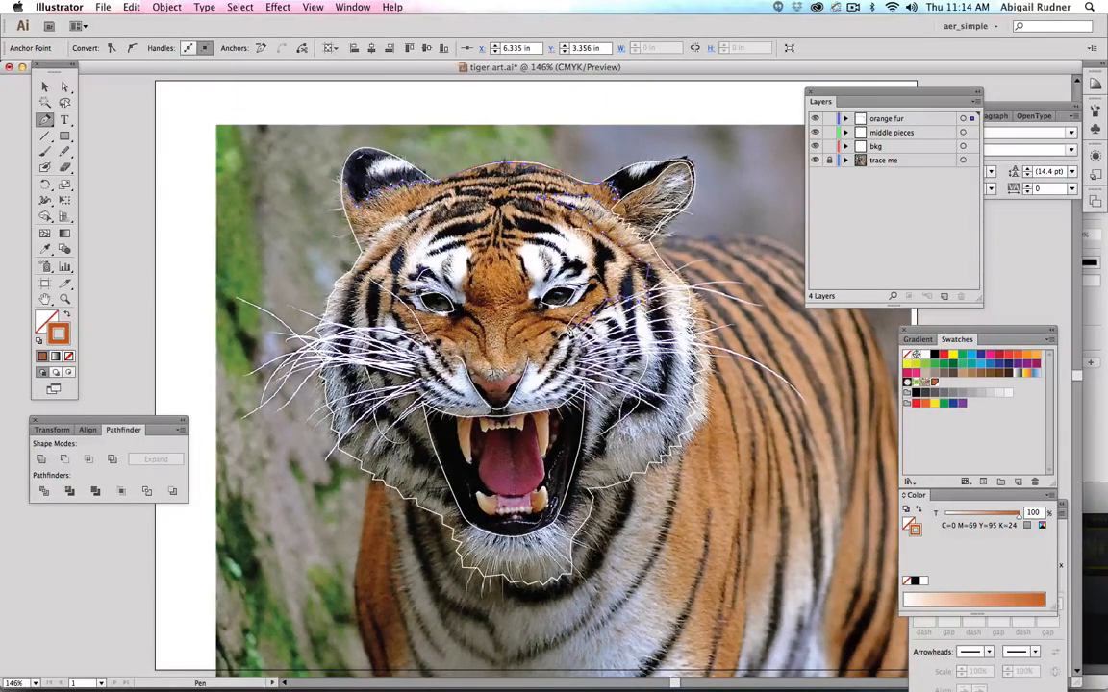
left_click(569, 329)
left_click(560, 335)
left_click(542, 373, "super")
Undo the Pen point that joins the fur path to the nose outline.
left_click(532, 362)
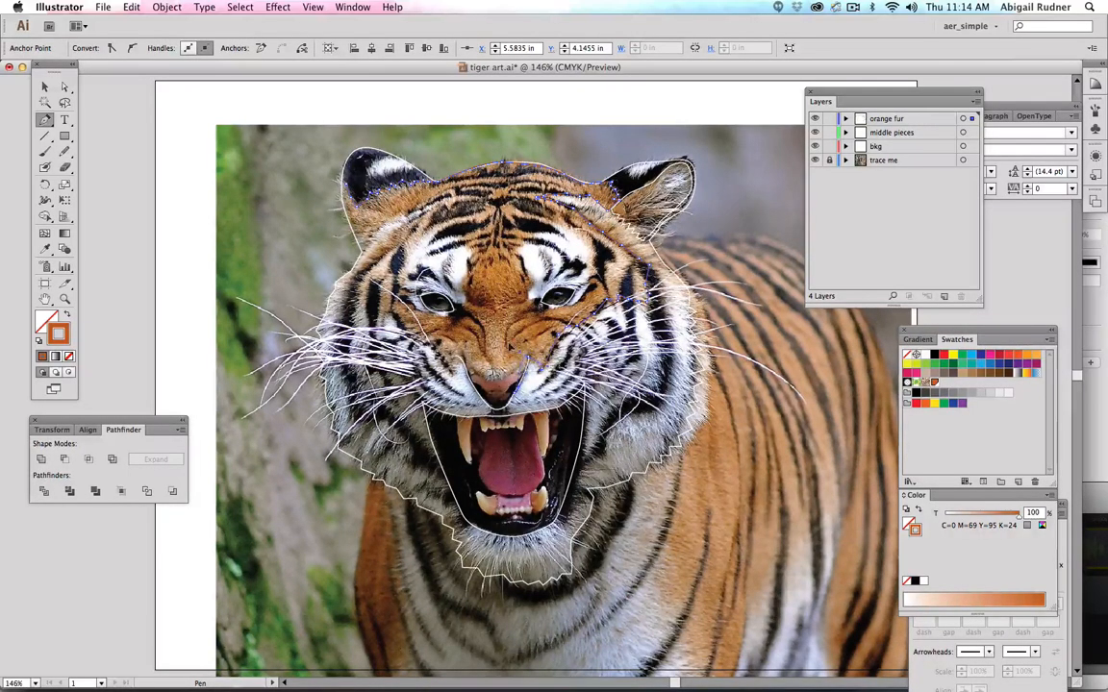
key("super+z")
key("super+z")
key("super+z")
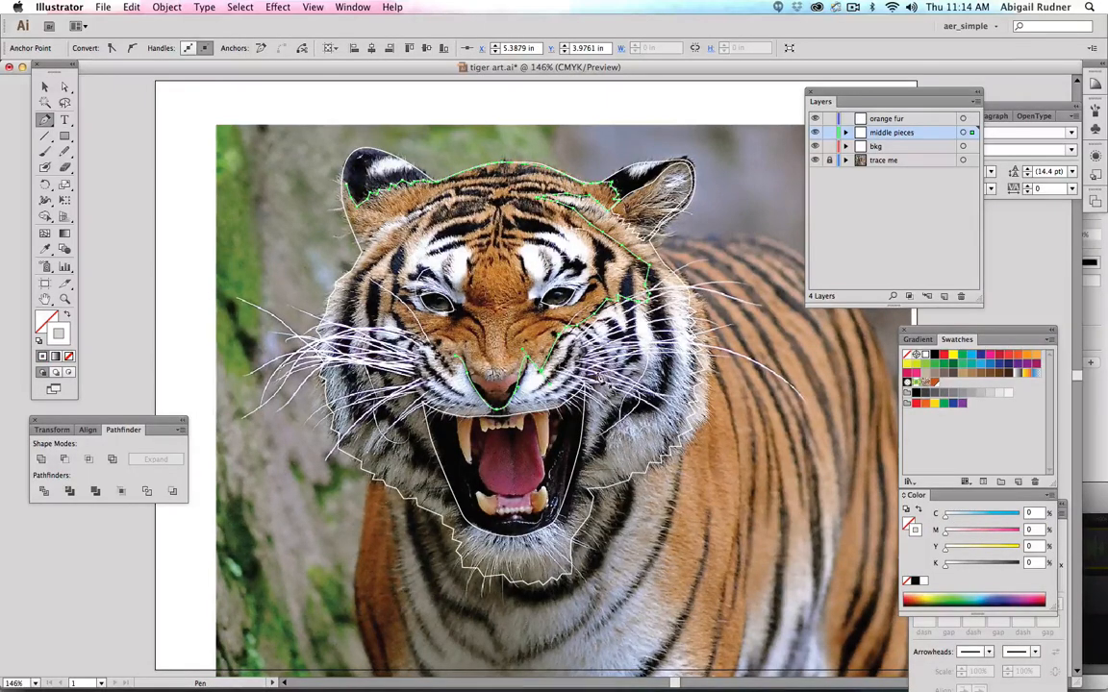
key("super+z")
key("super+z")
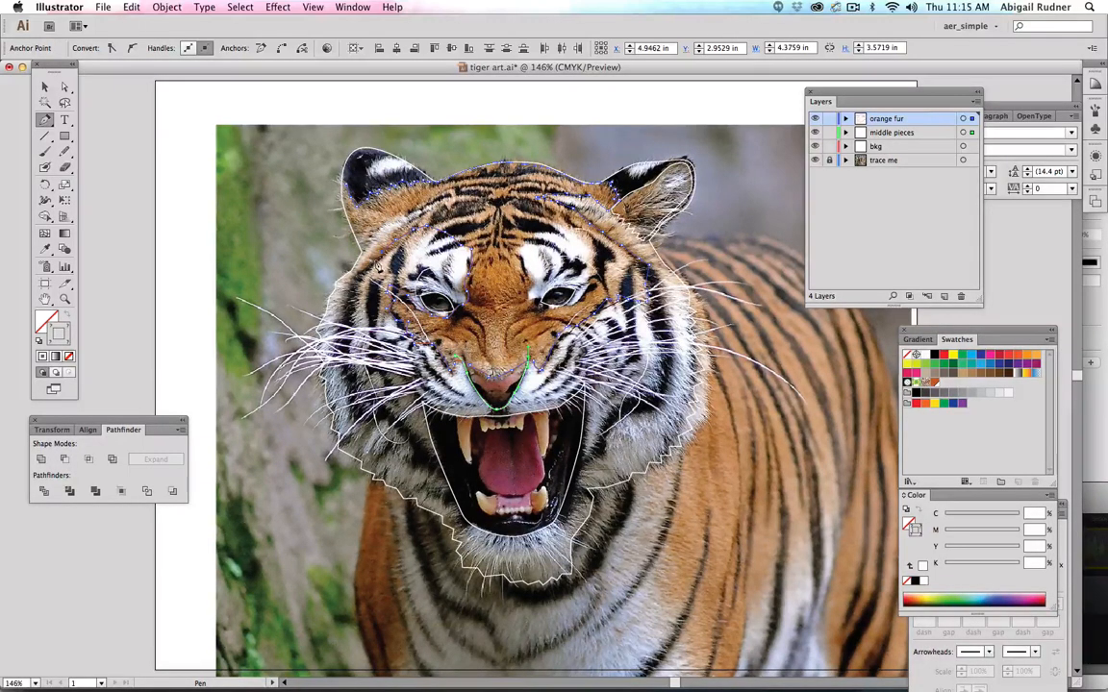
Close the orange fur path along the outer edge of the left ear and deselect it.
left_click(372, 258)
left_click(342, 191)
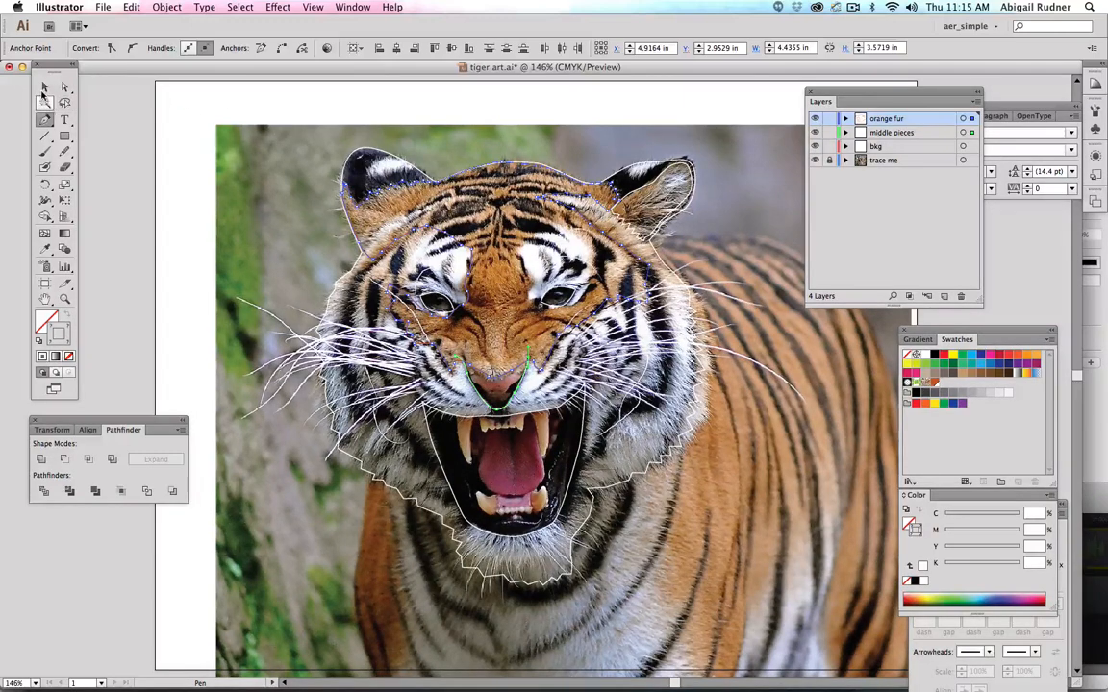
left_click(43, 87)
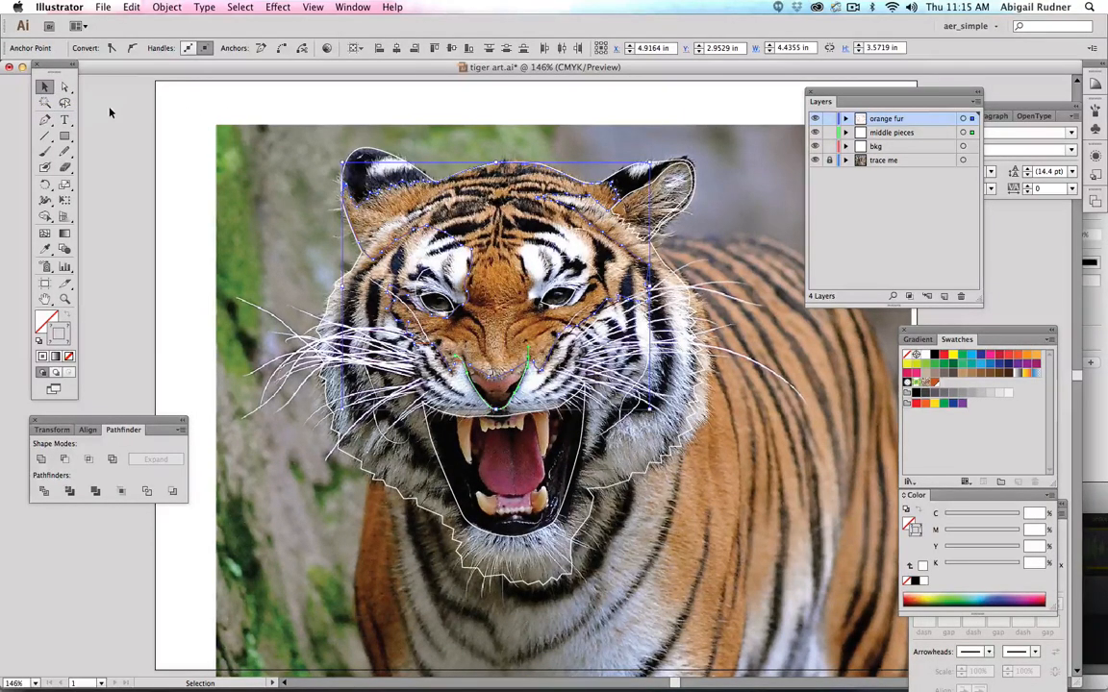
left_click(110, 113)
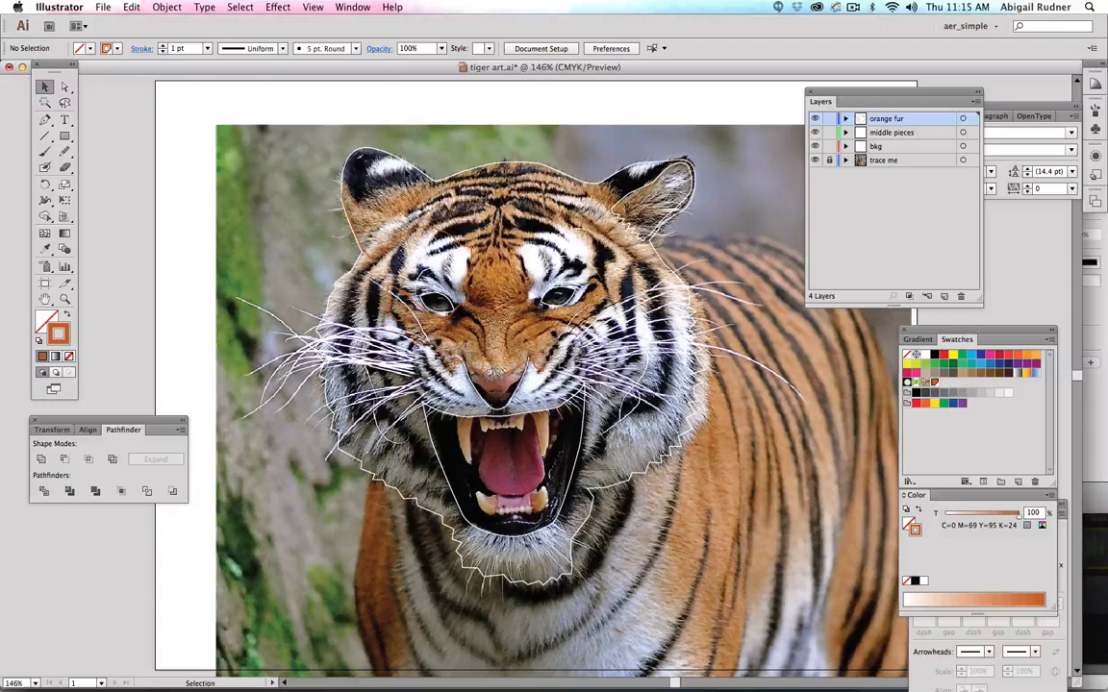
Swap the fill and stroke of the head outline so it is filled white, and hide the bkg layer.
left_click(373, 155)
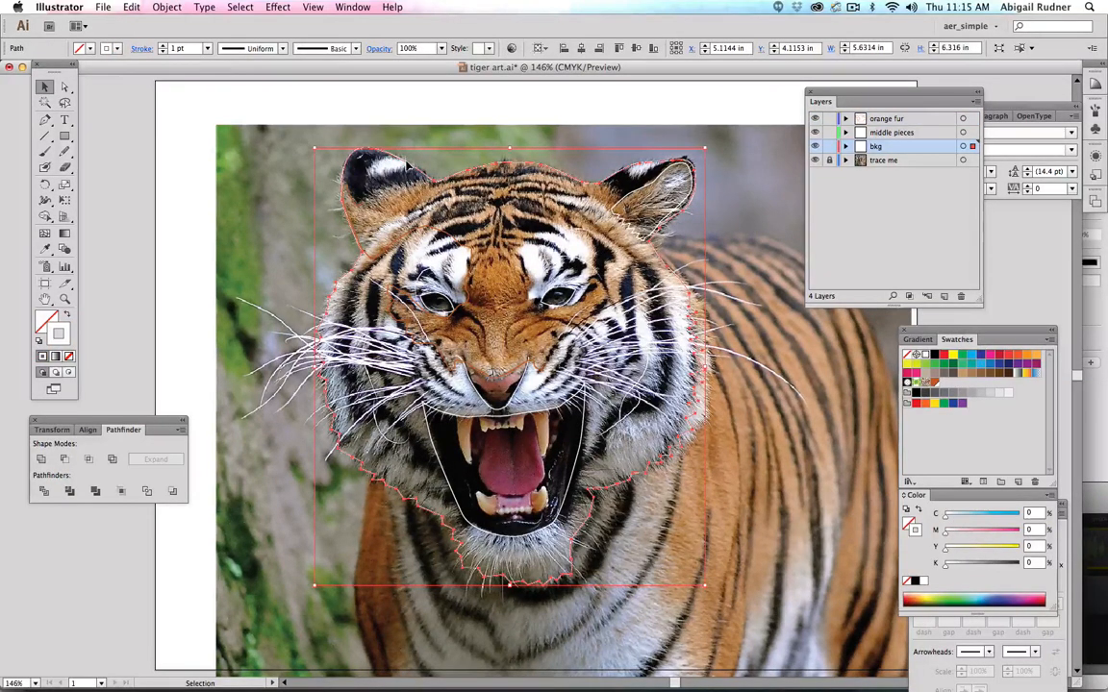
left_click(67, 315)
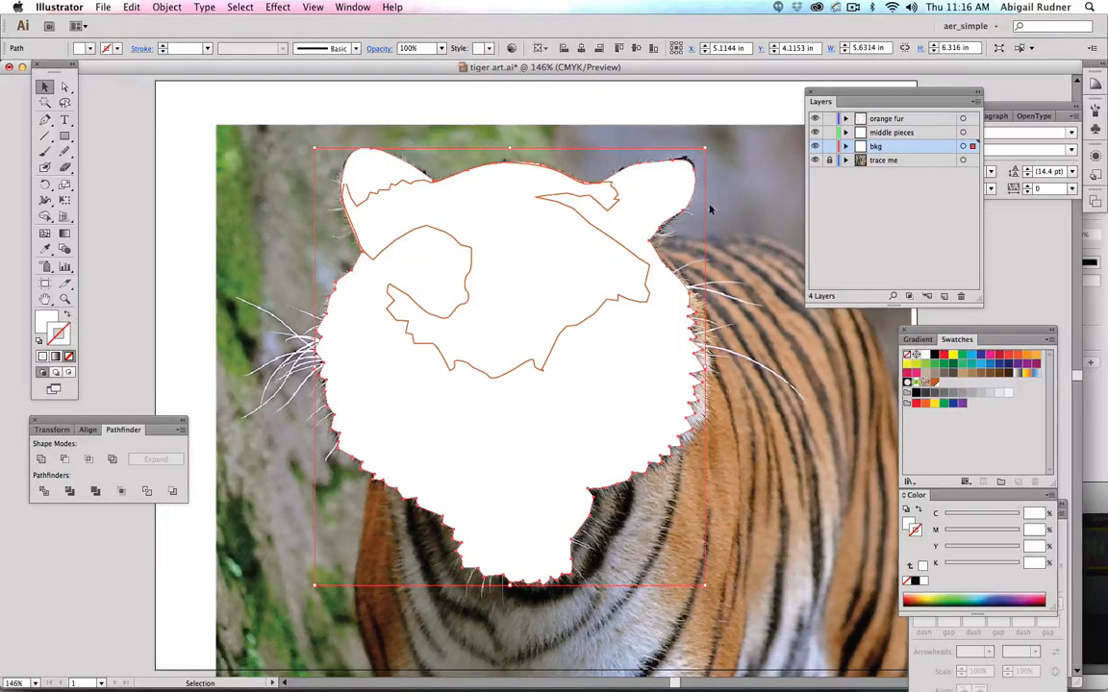
left_click(815, 146)
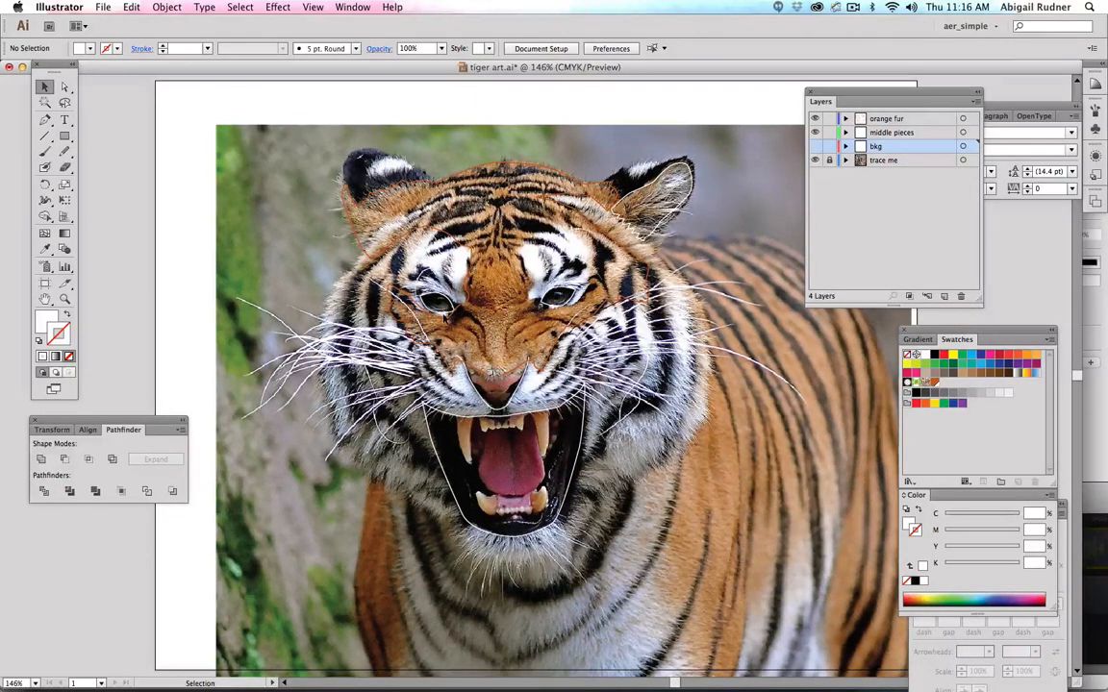
Select the outlines of both eyes, the inner ear, nose and mouth, and swap their fill and stroke.
left_click(436, 302)
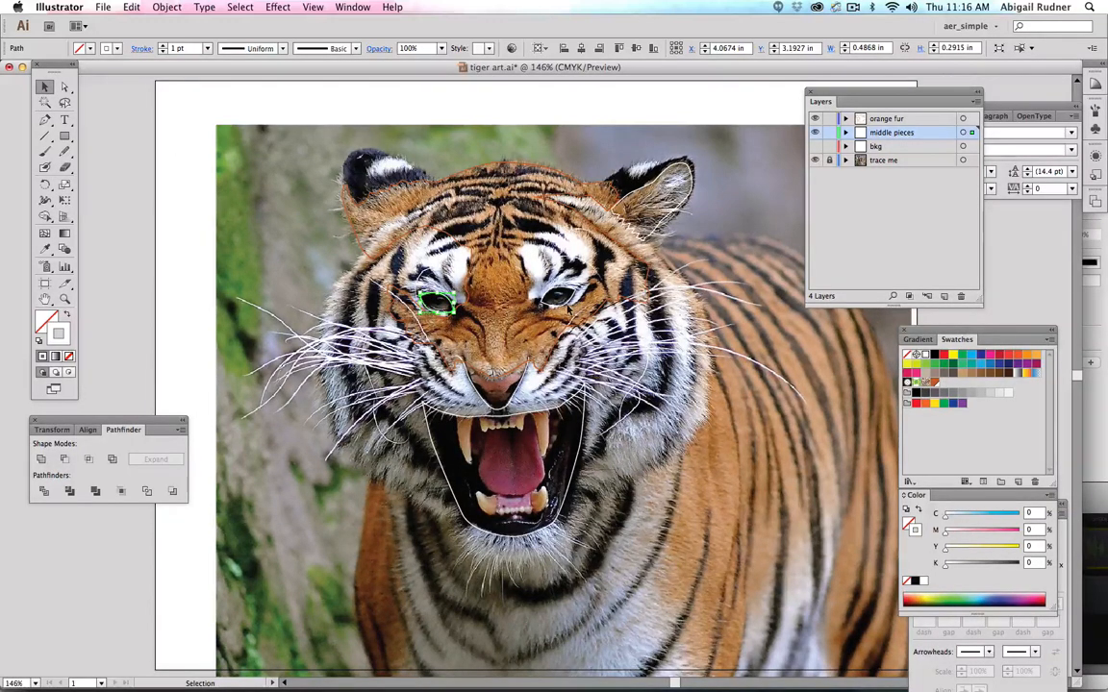
left_click(557, 304, "shift")
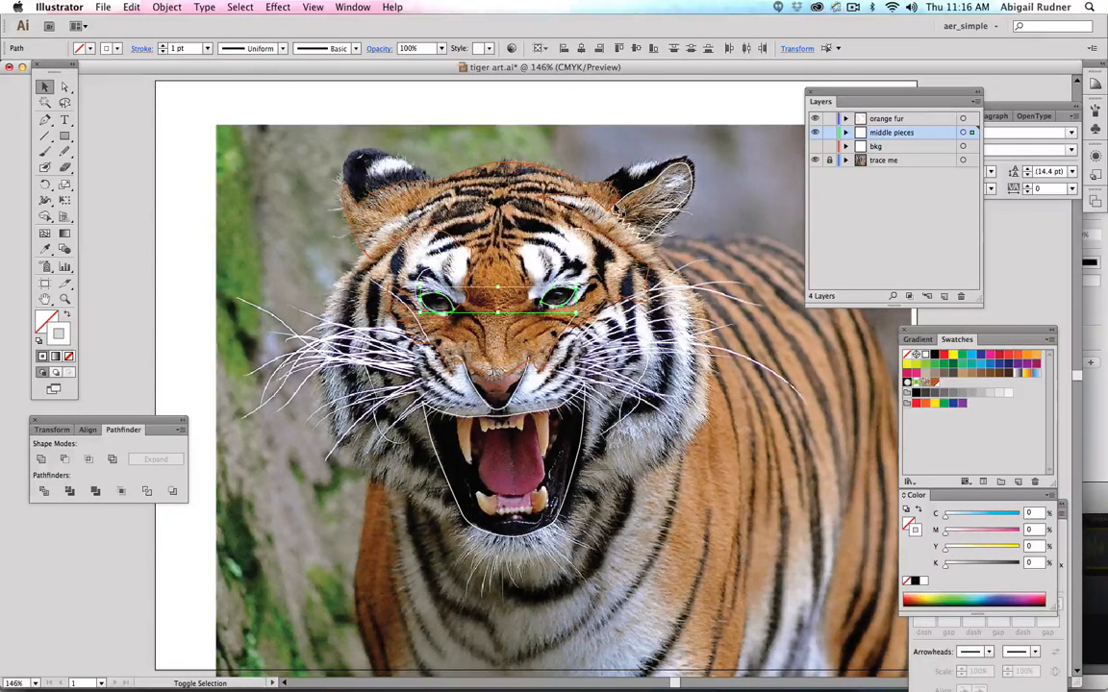
left_click(639, 196, "shift")
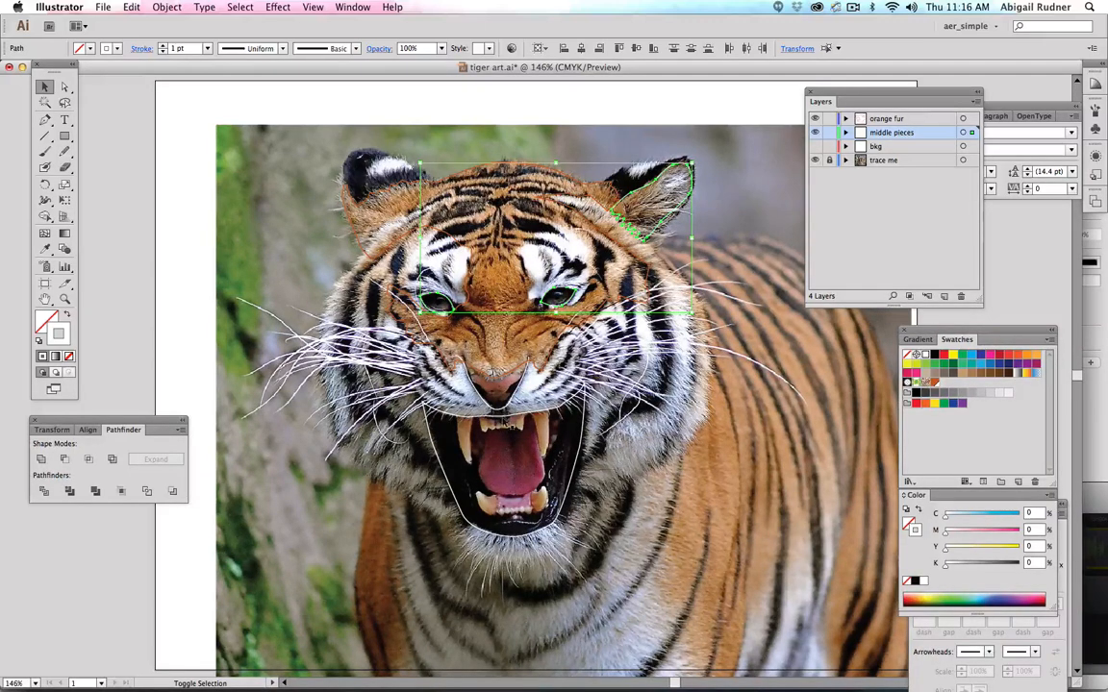
left_click(460, 376, "shift")
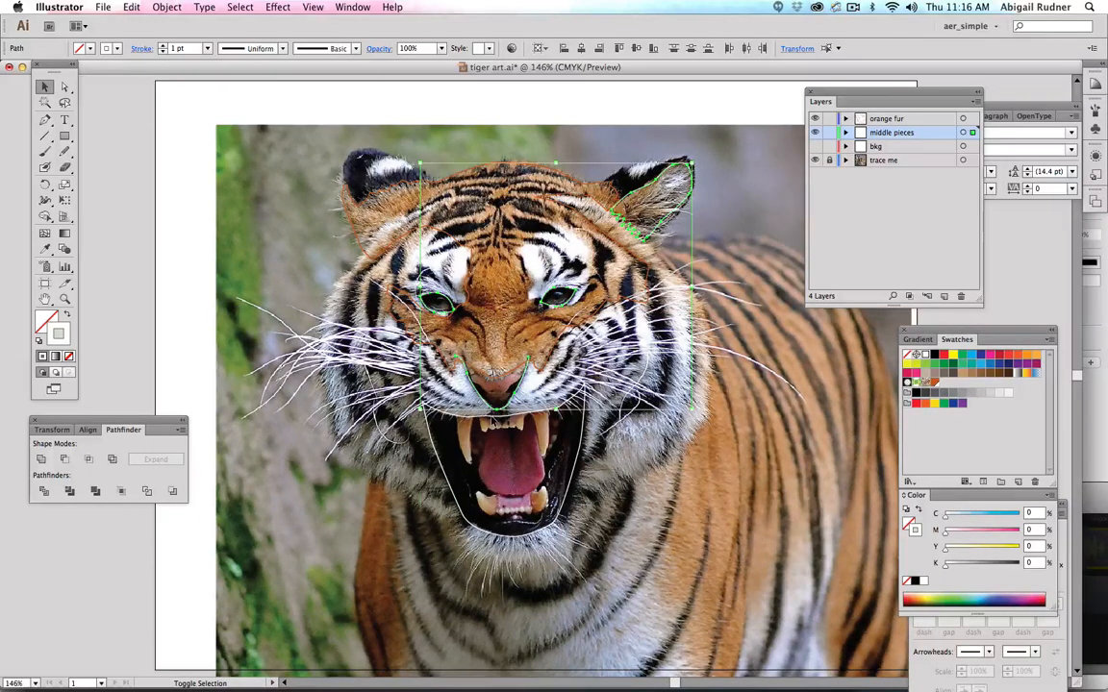
left_click(493, 421, "shift")
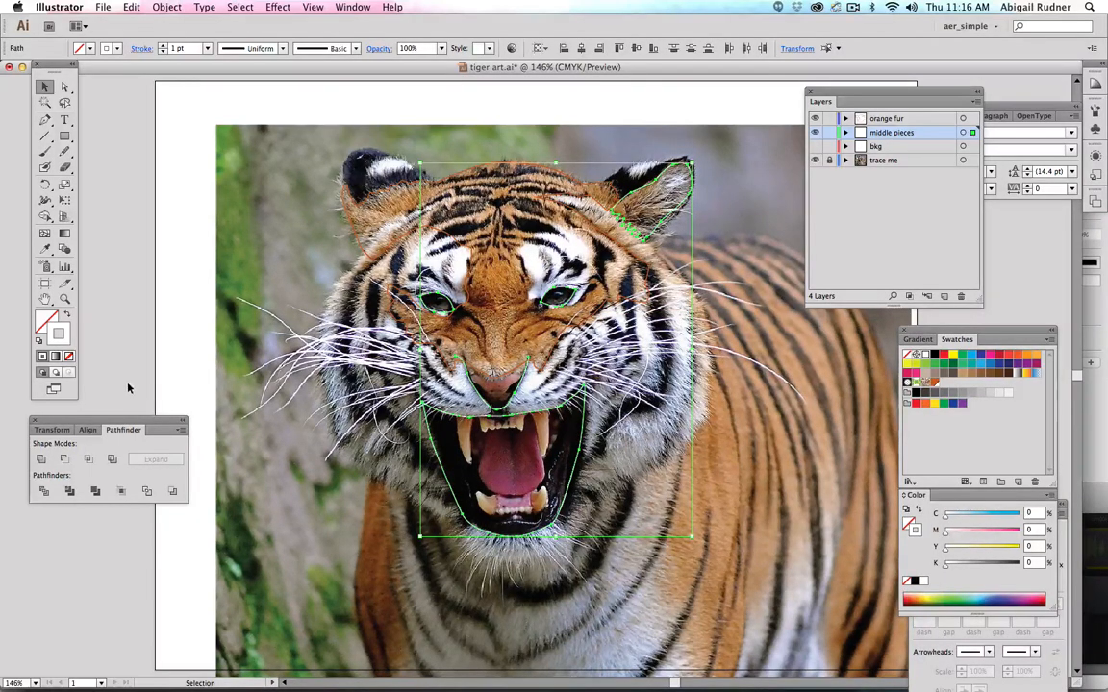
left_click(65, 316)
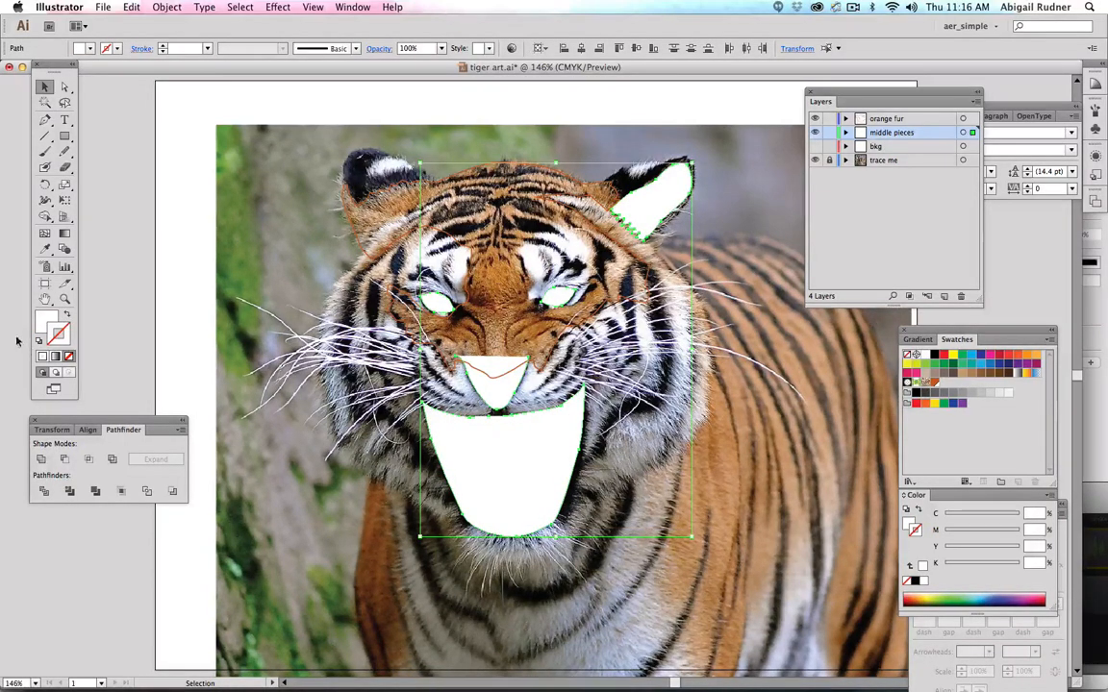
Change the fill of the selected eye, ear, nose and mouth shapes to grey 919090 and deselect them.
left_click(51, 325)
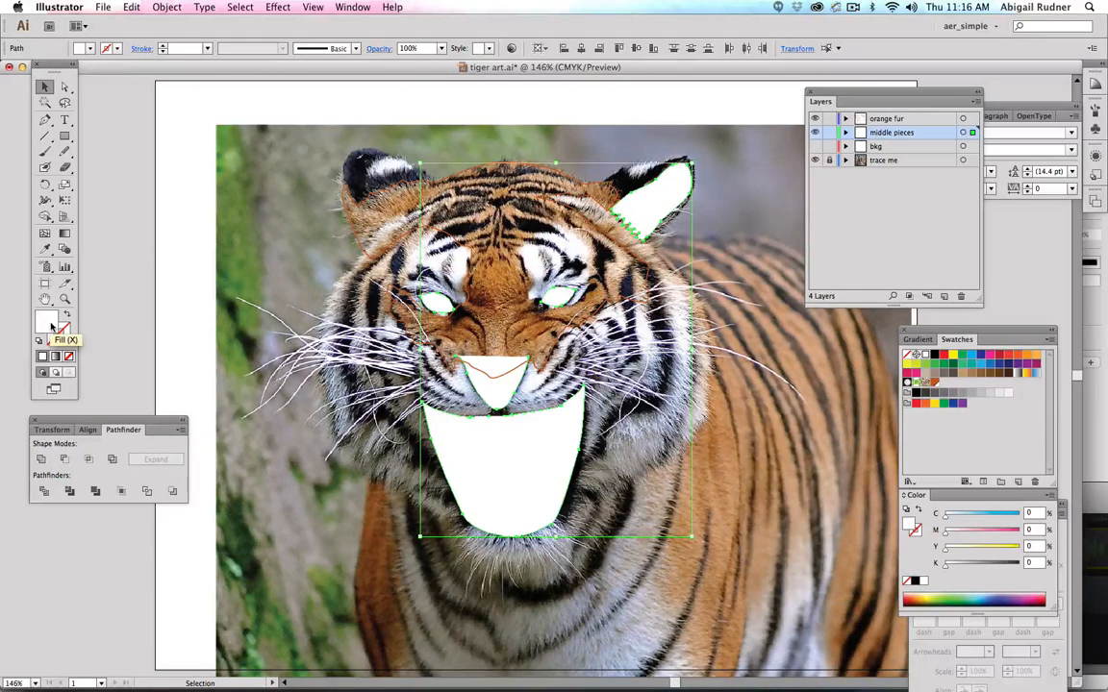
double_click(51, 325)
left_click(503, 394)
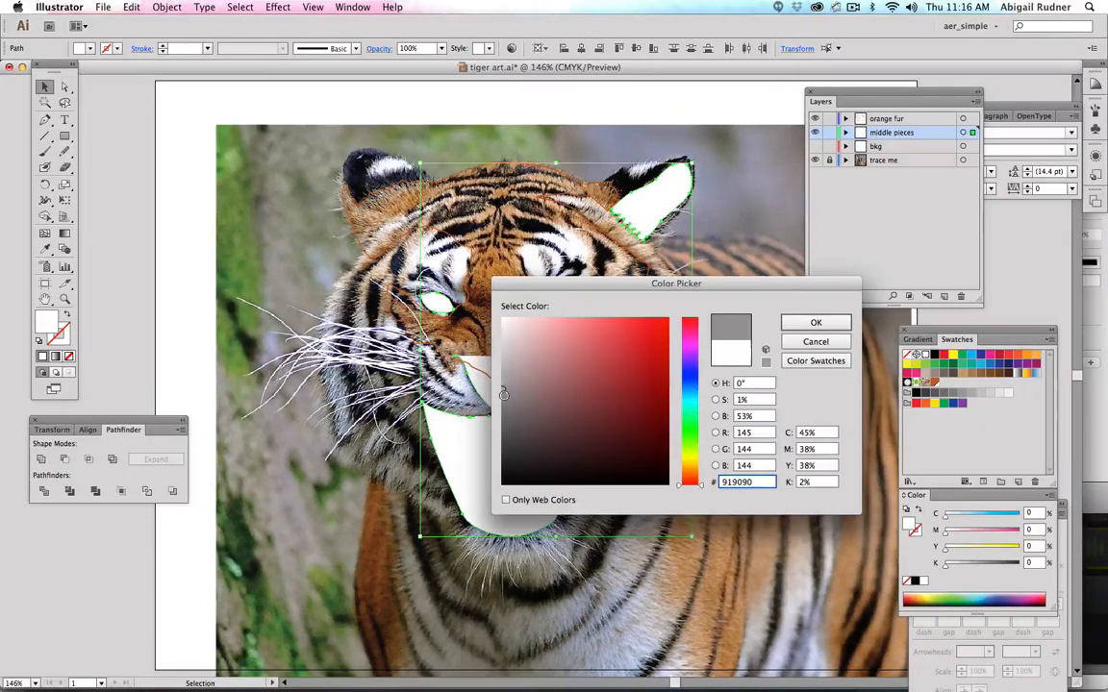
left_click(816, 322)
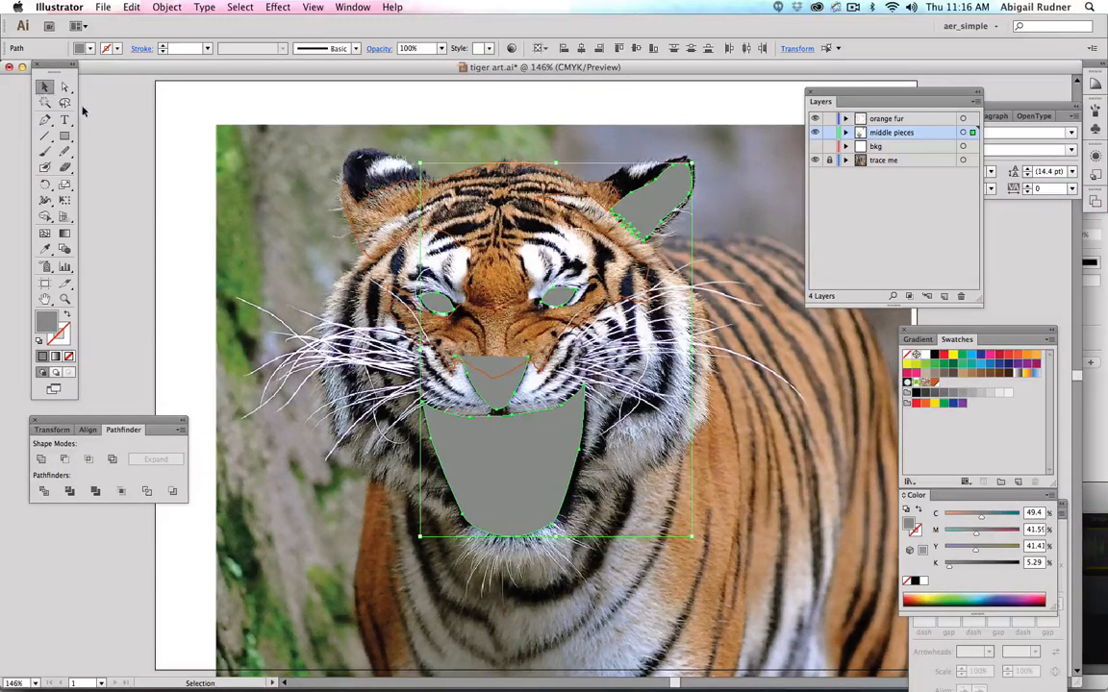
left_click(135, 129)
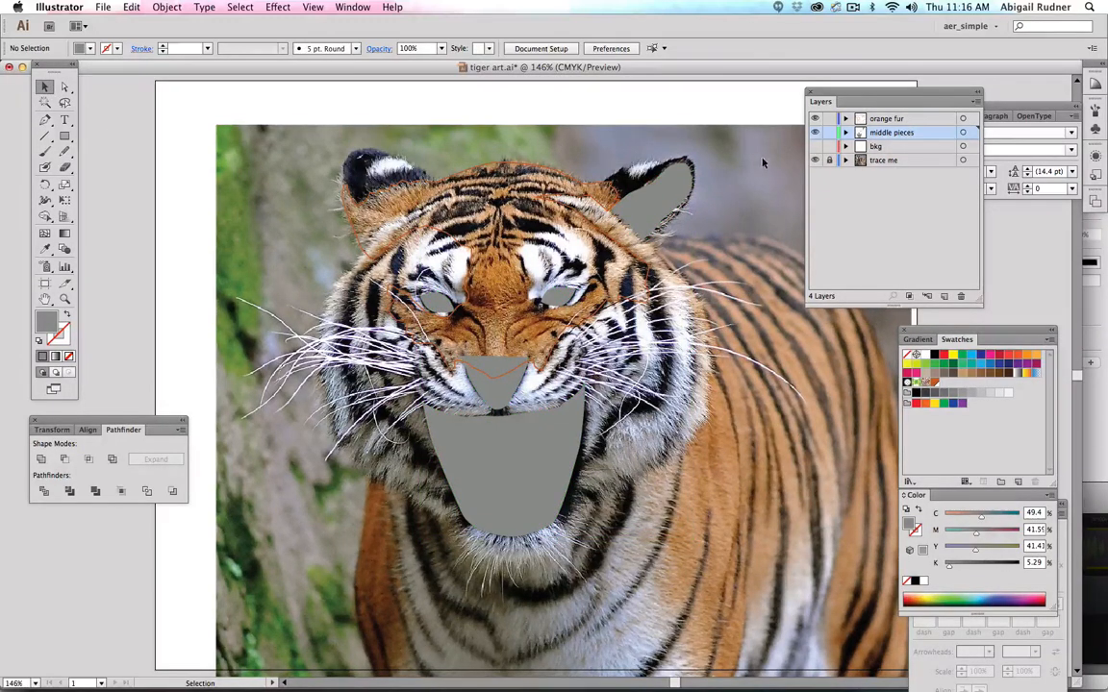
Hide the middle pieces layer, swap fill and stroke on all orange fur layer artwork, and deselect it.
left_click(815, 132)
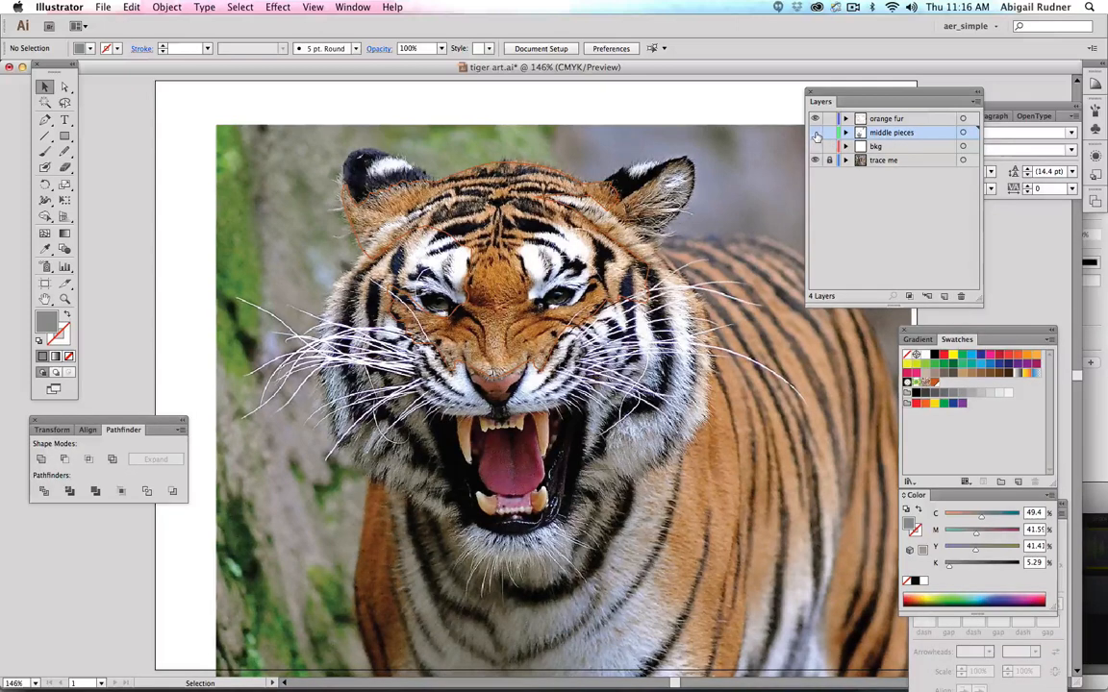
left_click(886, 118)
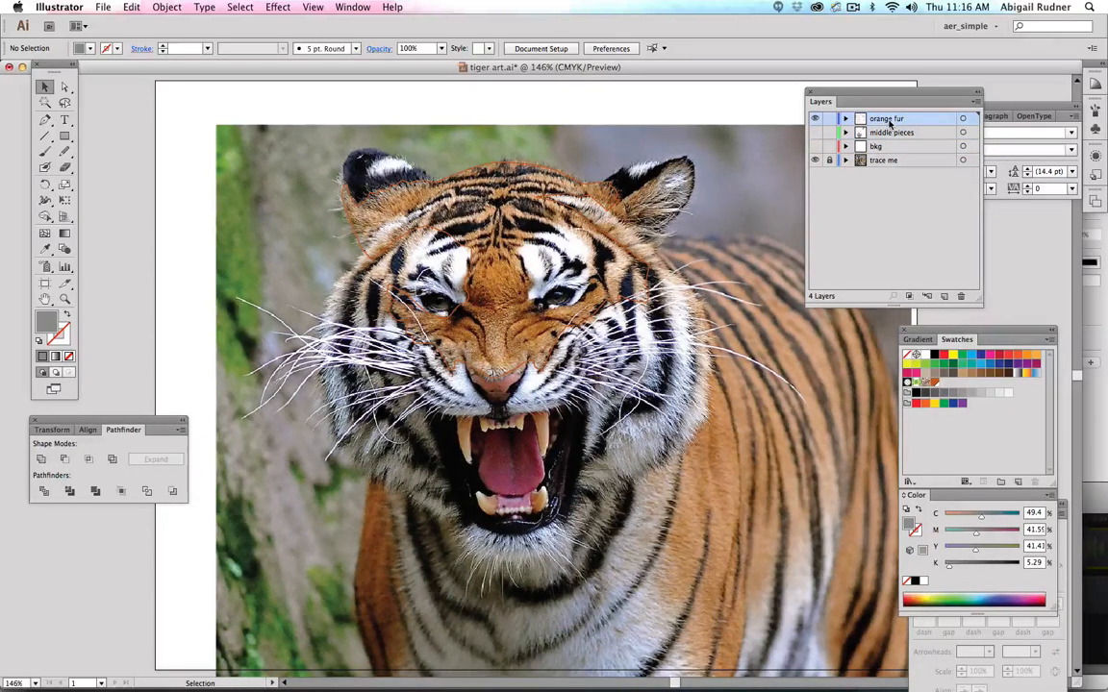
left_click(964, 120)
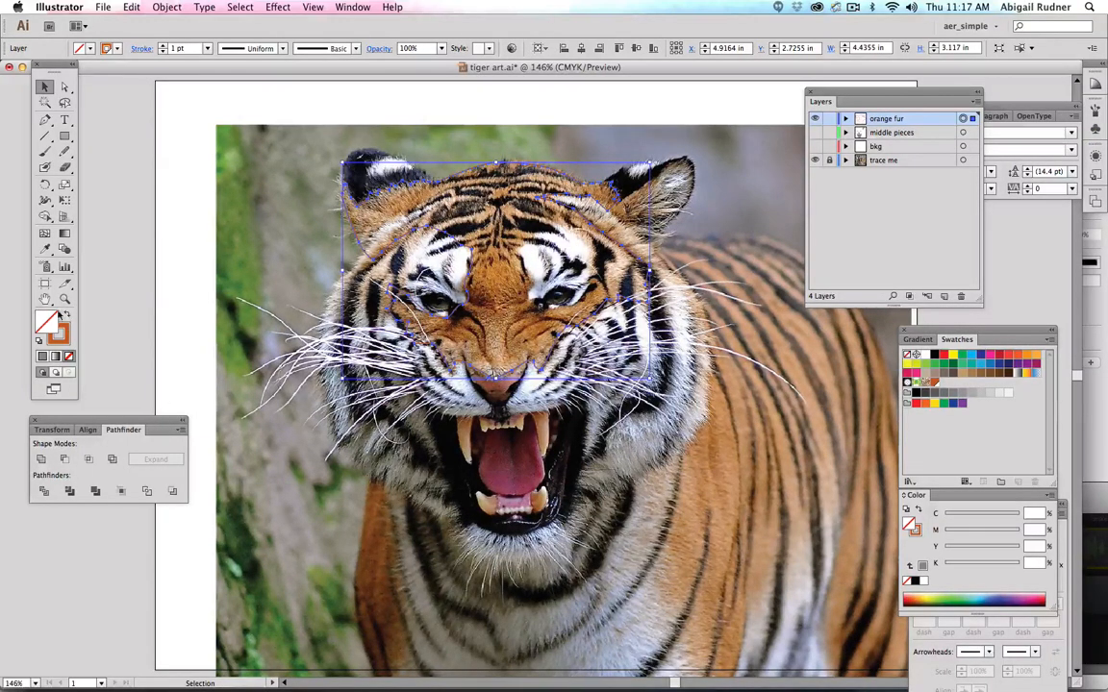
left_click(66, 316)
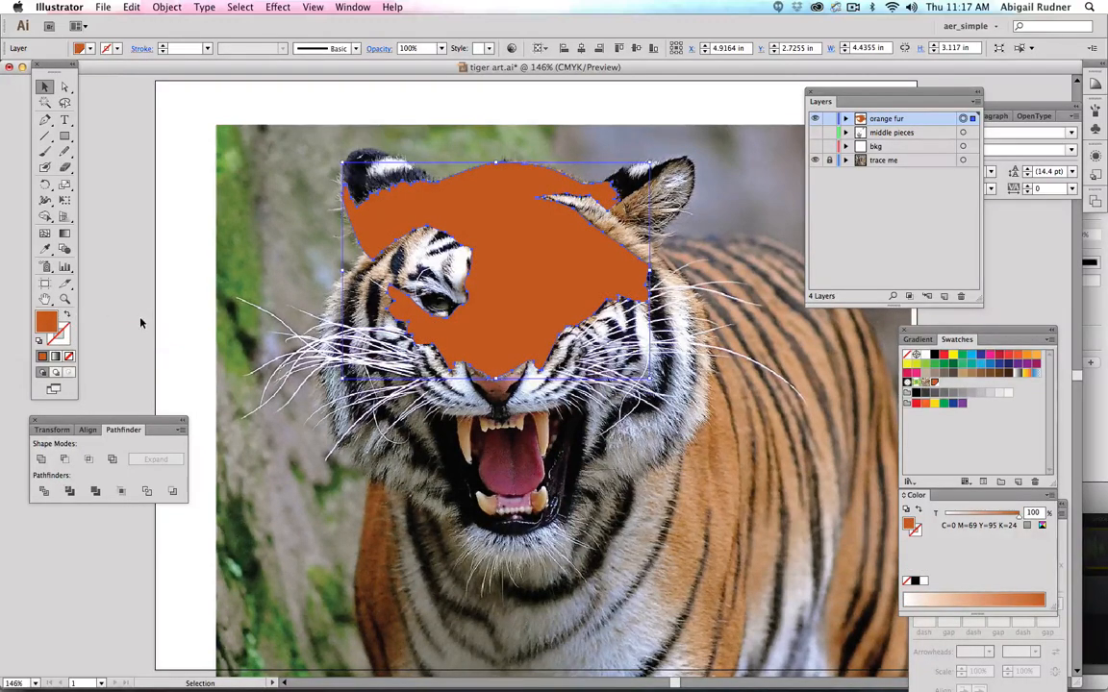
left_click(178, 316)
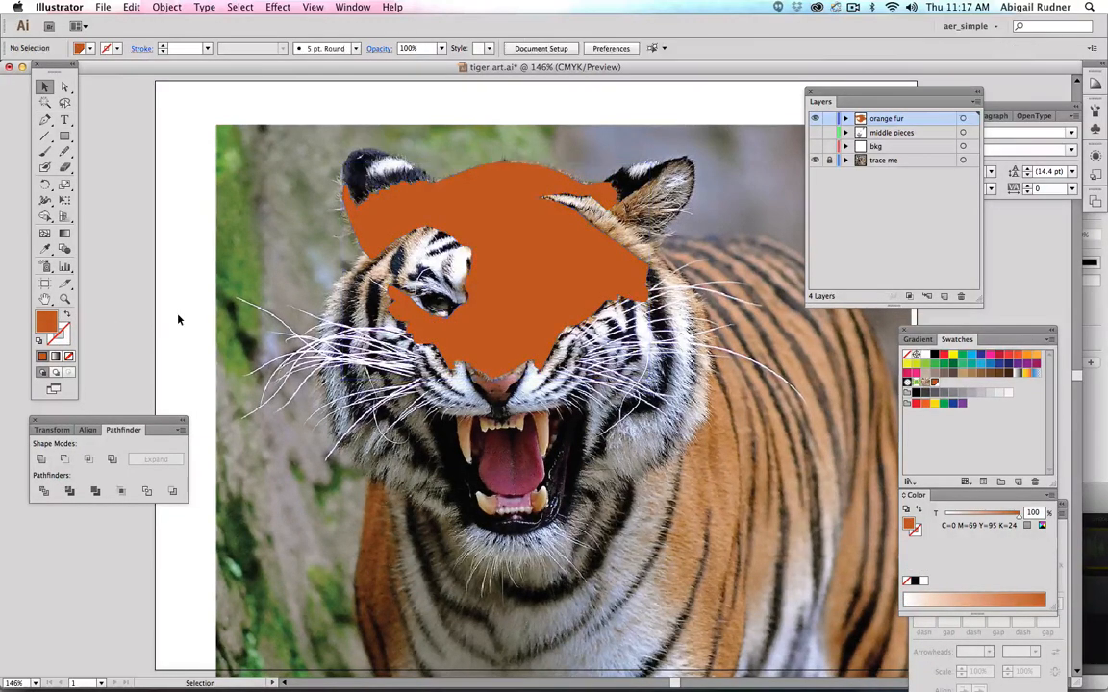
Show the middle pieces and bkg layers, and move the orange fur layer directly below middle pieces.
left_click(814, 132)
left_click(814, 146)
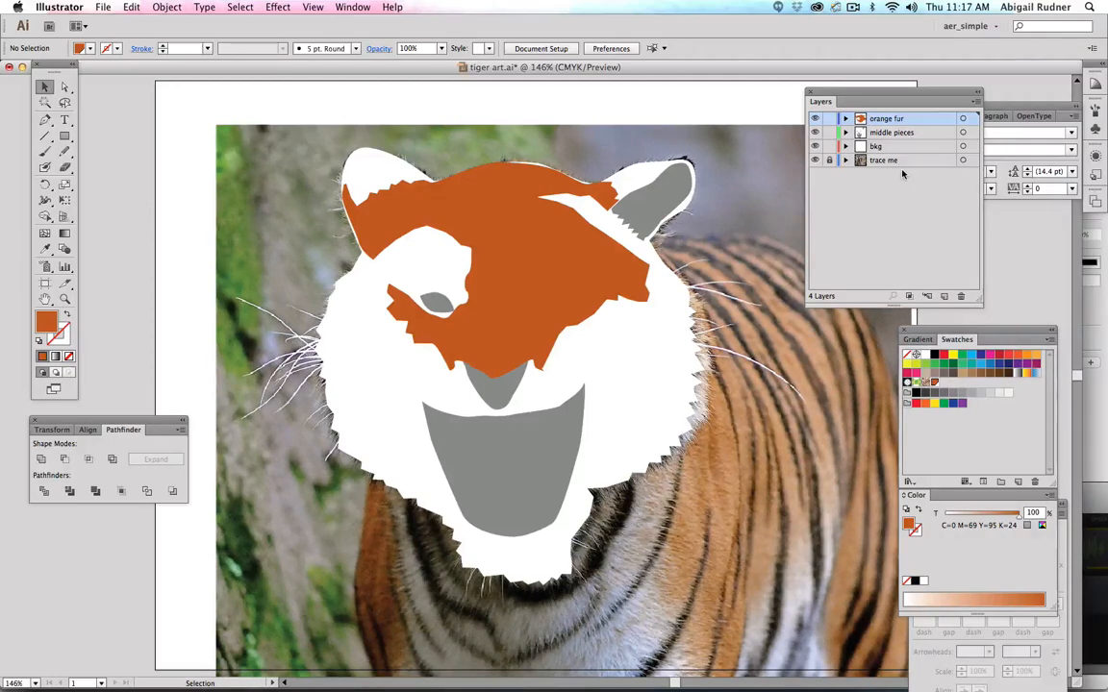
left_click(875, 122)
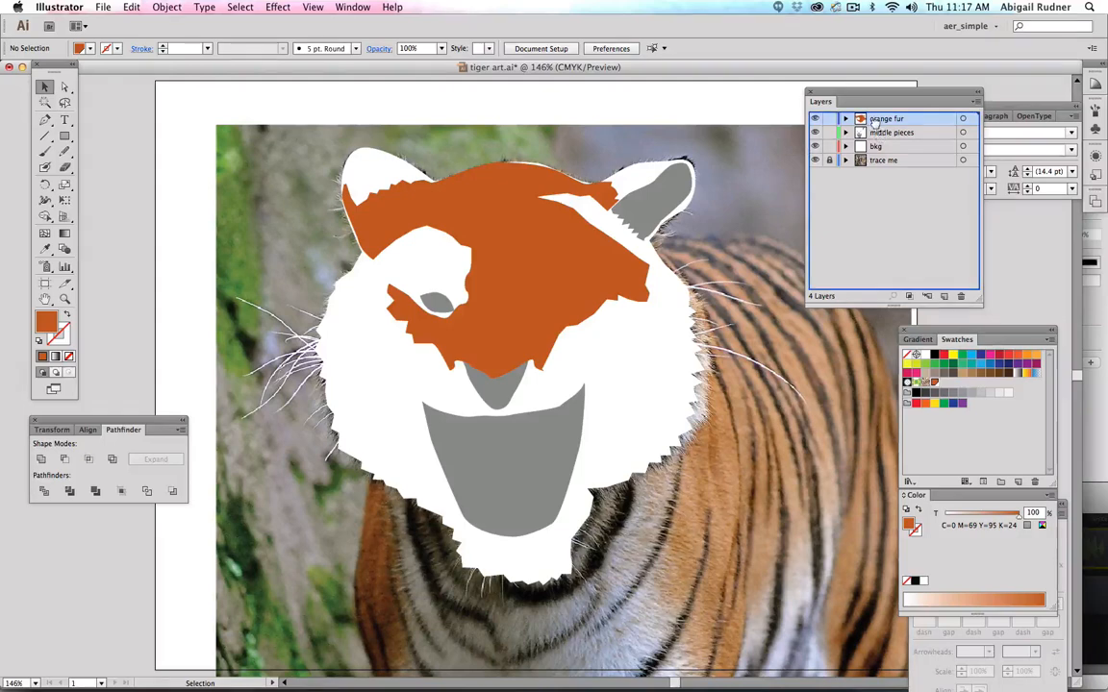
left_click_drag(891, 122, 891, 137)
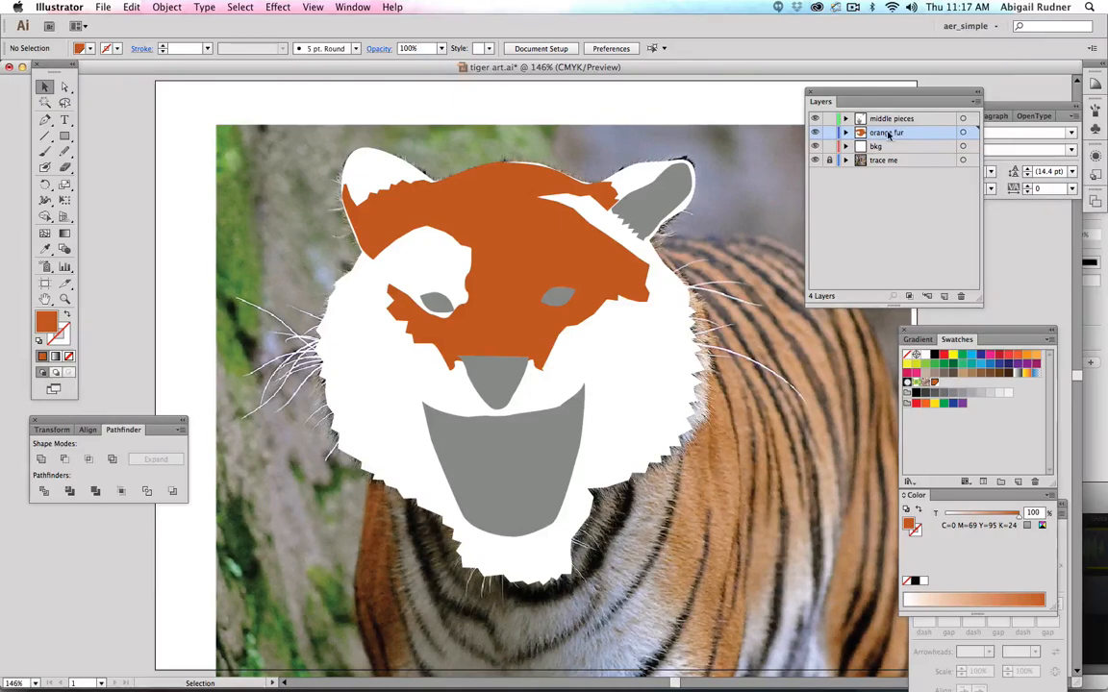
Move the orange fur's anchor point between the crown and the inner ear outward to meet the white head edge, then deselect.
left_click(65, 87)
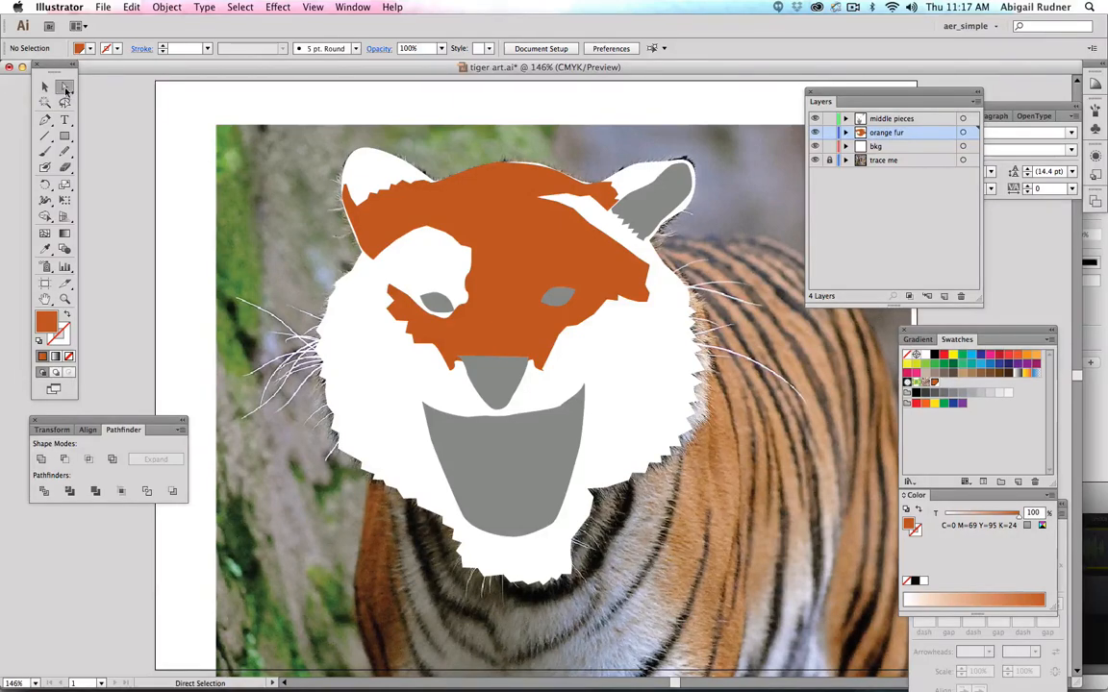
left_click(508, 173)
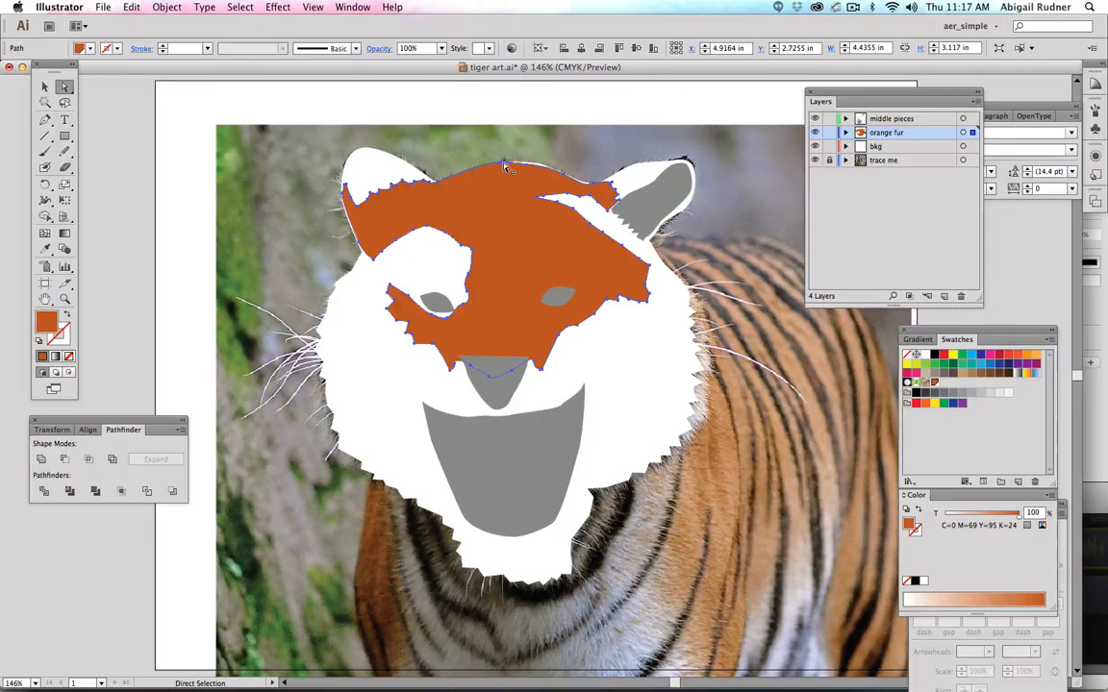
left_click(566, 179)
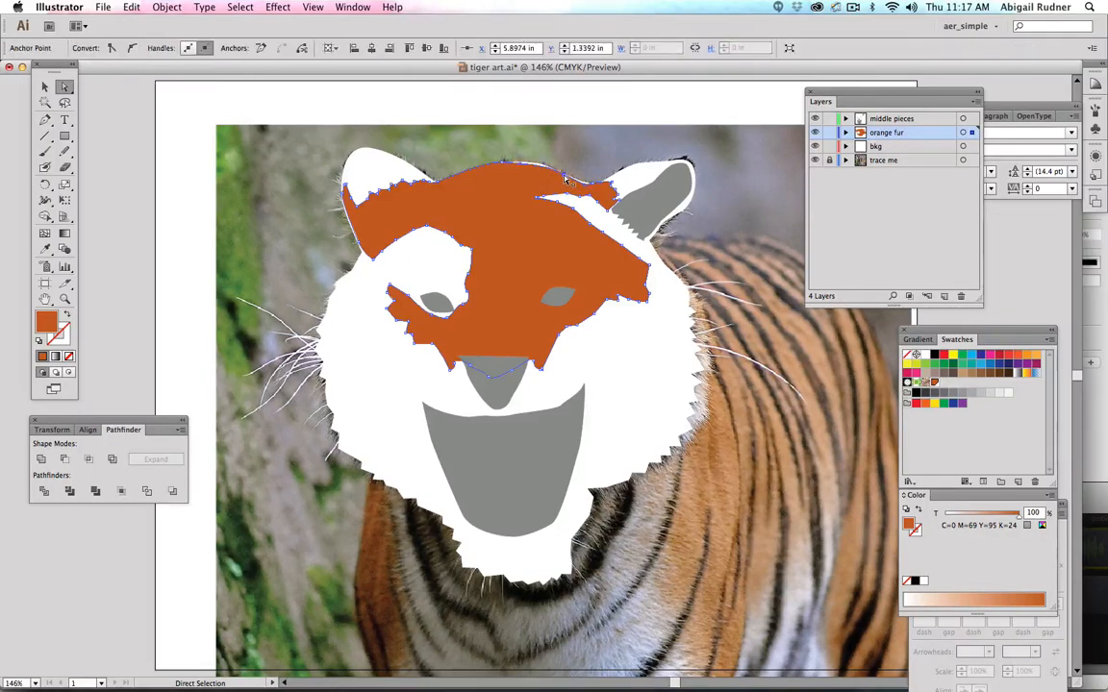
mouse_move(567, 180)
left_mouse_down()
mouse_move(488, 150)
mouse_move(577, 168)
mouse_move(562, 176)
mouse_move(573, 180)
left_mouse_up()
left_click(210, 230)
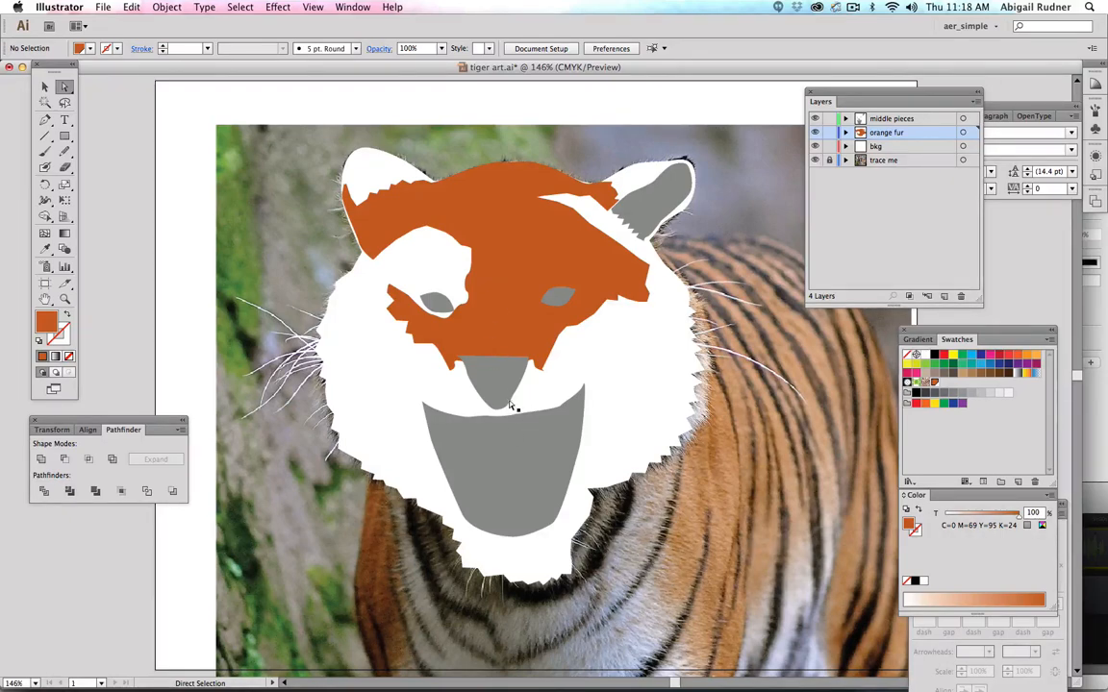
Hide the orange fur and bkg layers, leaving the middle pieces layer shown over the tiger photo.
left_click(815, 119)
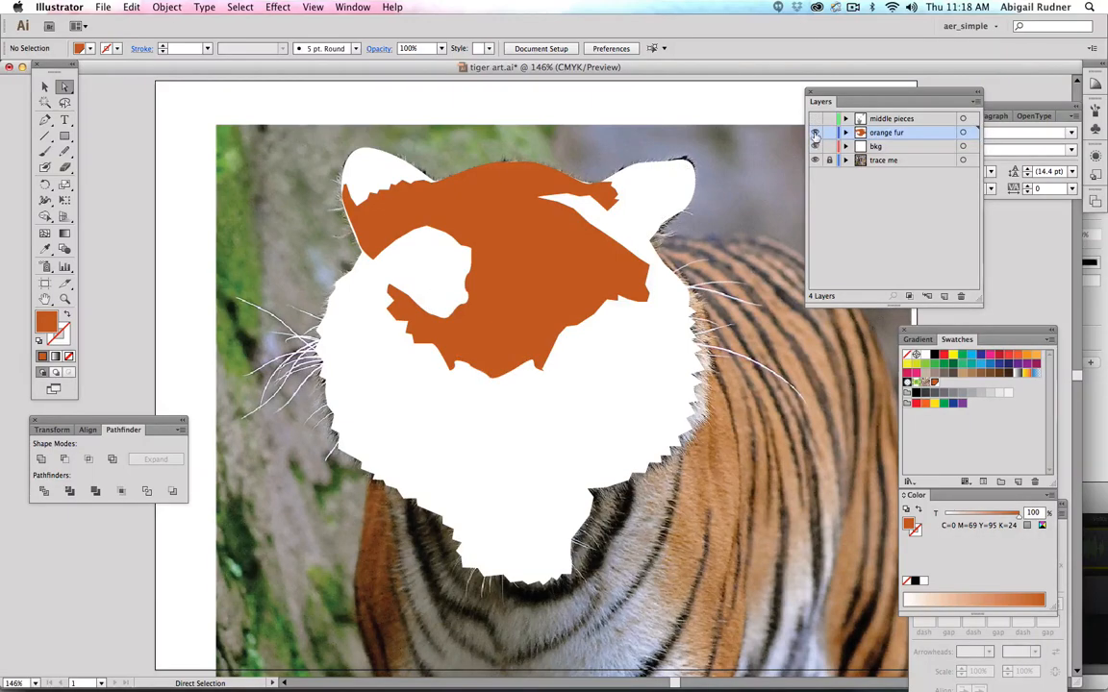
left_click(815, 133)
left_click(815, 146)
left_click(815, 118)
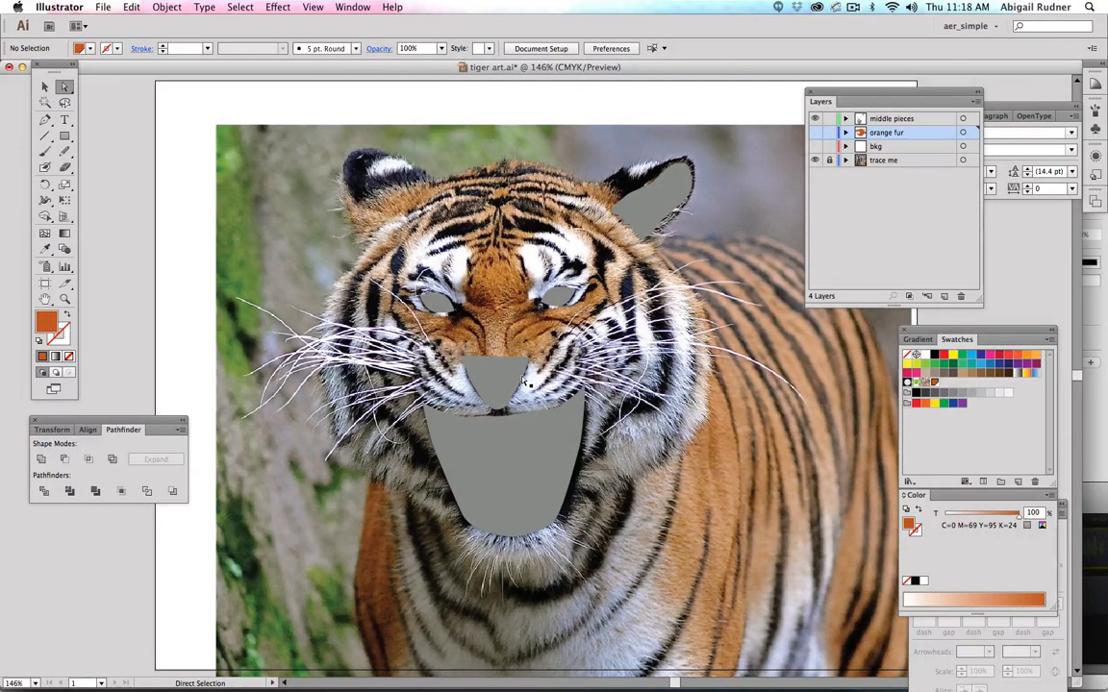
Swap the fill and stroke of the nose shape so it becomes a grey outline, and deselect it.
left_click(512, 380)
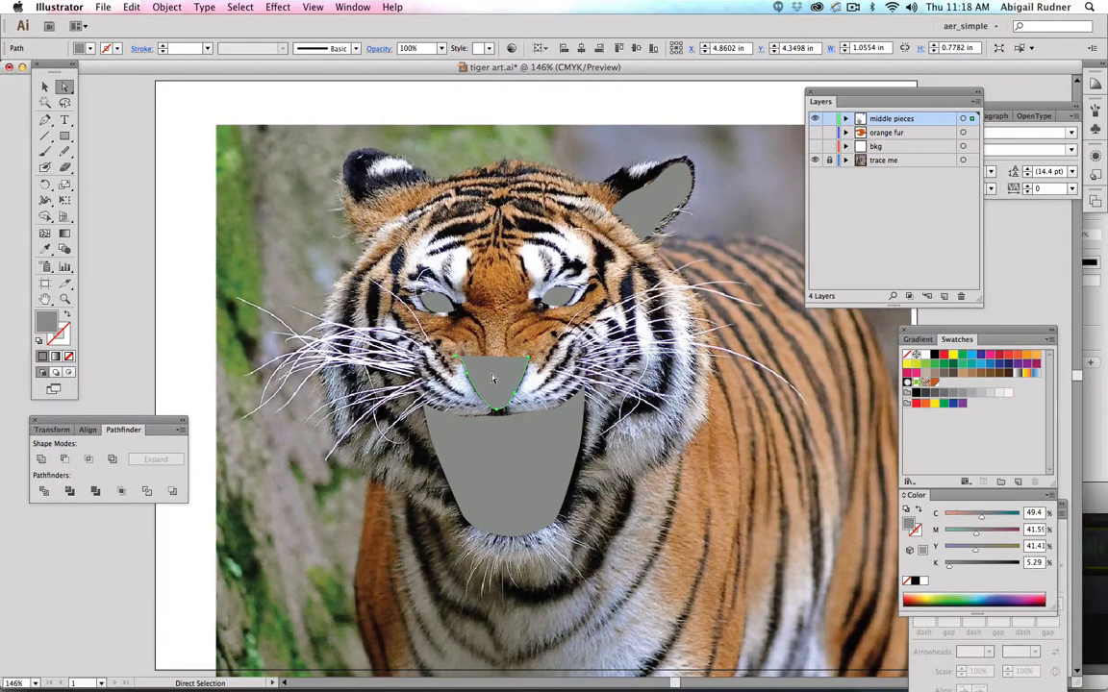
left_click(70, 317)
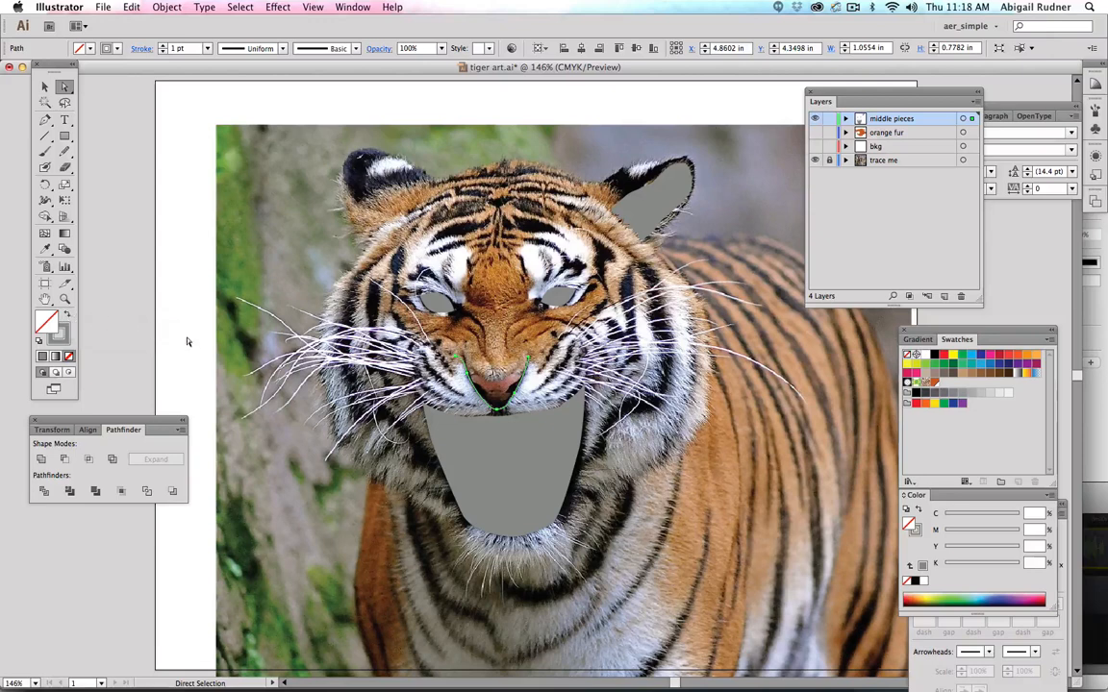
left_click(198, 358)
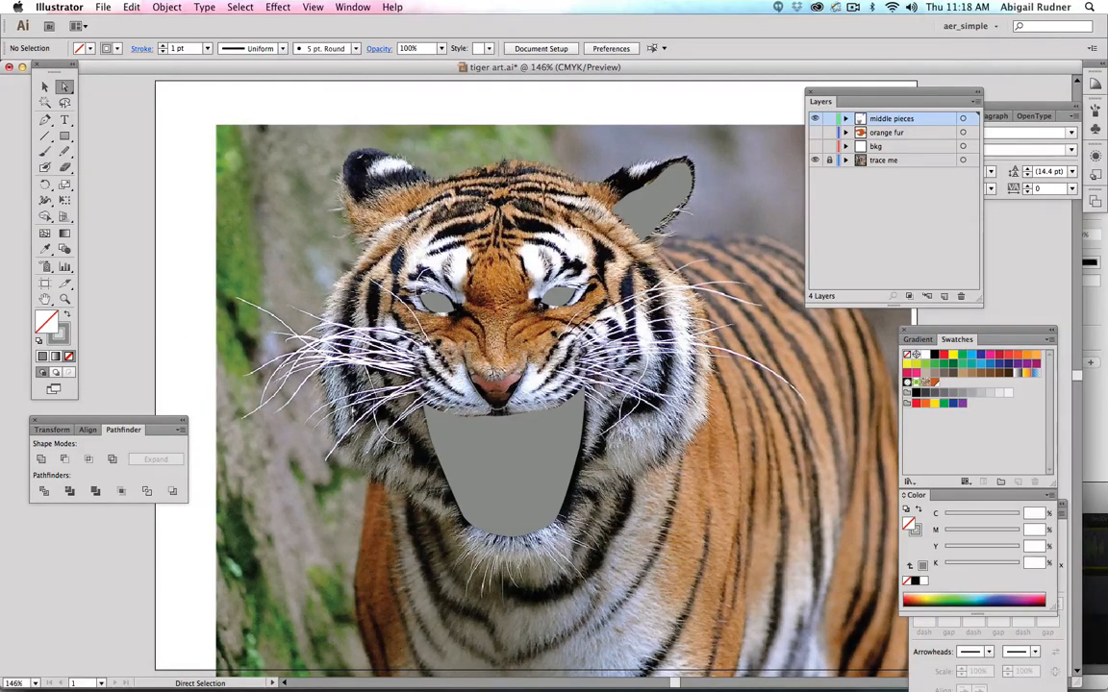
Select the mouth shape and set its fill colour to black 000000.
left_click(500, 468)
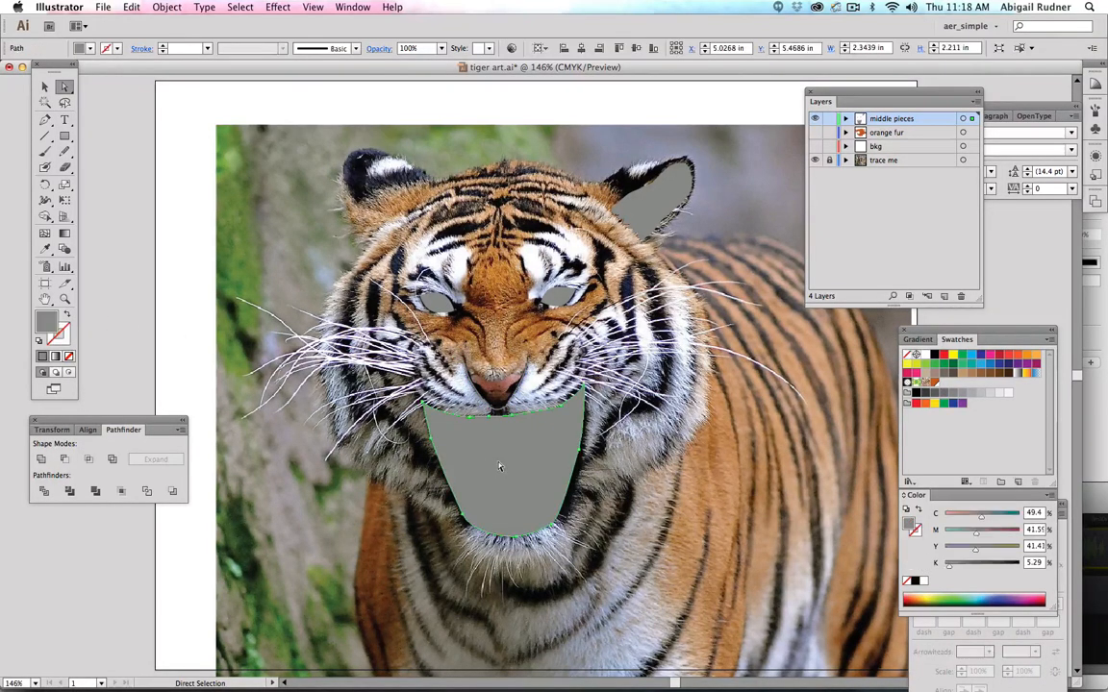
double_click(46, 324)
left_click_drag(532, 420, 503, 478)
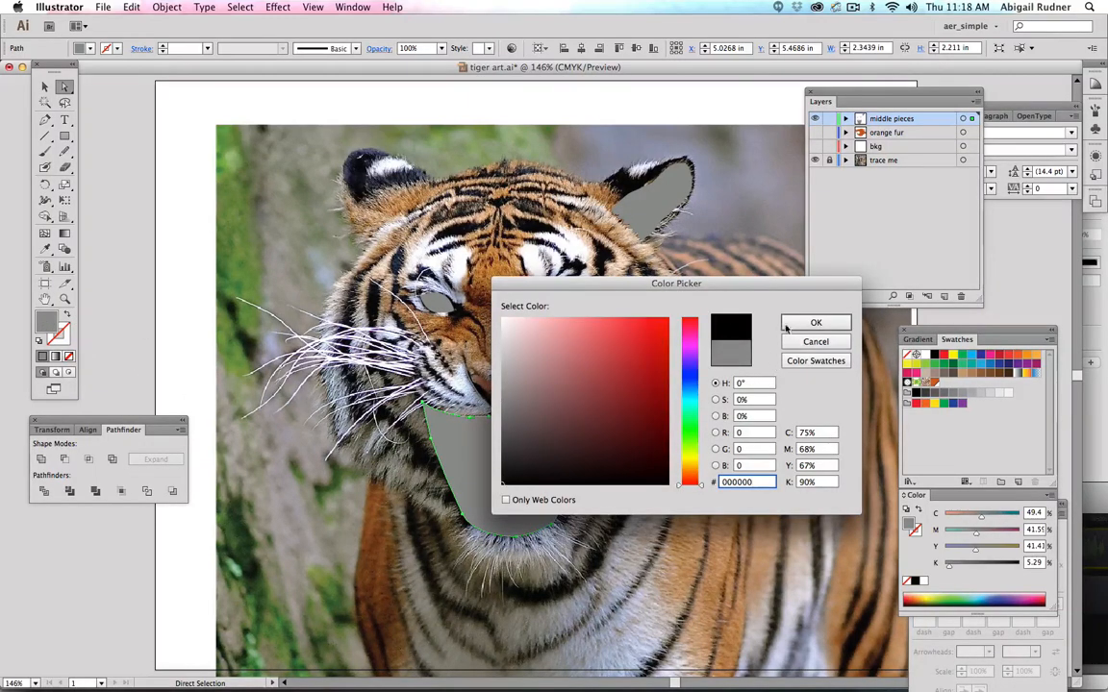
left_click(808, 324)
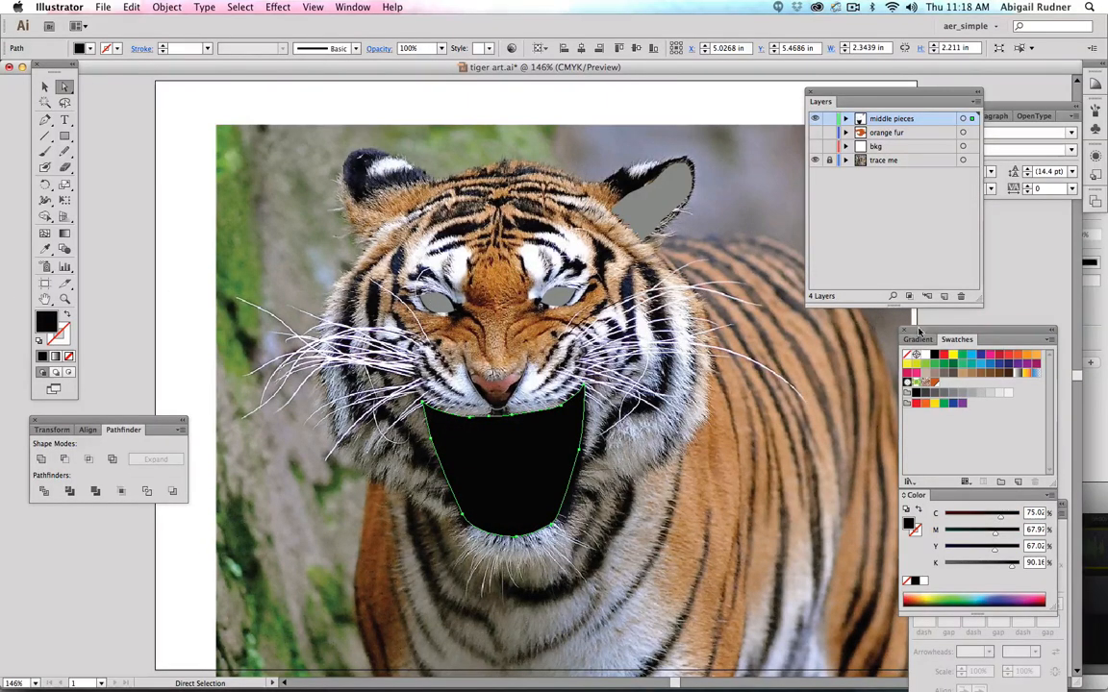
Apply the Black swatch to the mouth shape and make that swatch a global process colour.
left_click(934, 355)
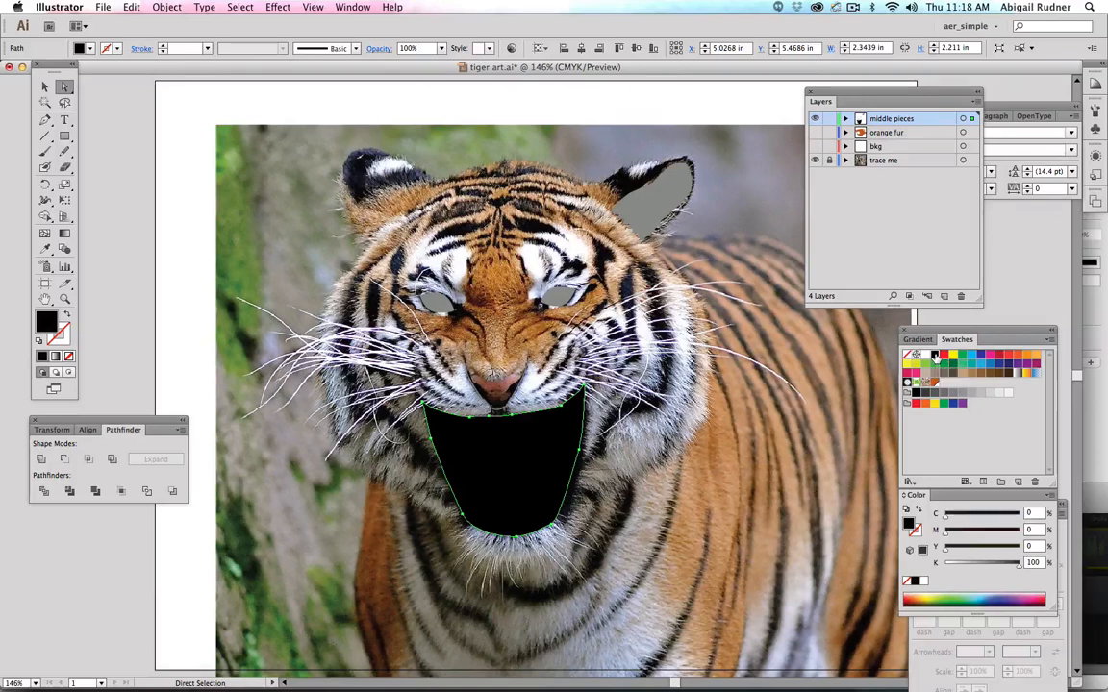
double_click(934, 356)
left_click(726, 307)
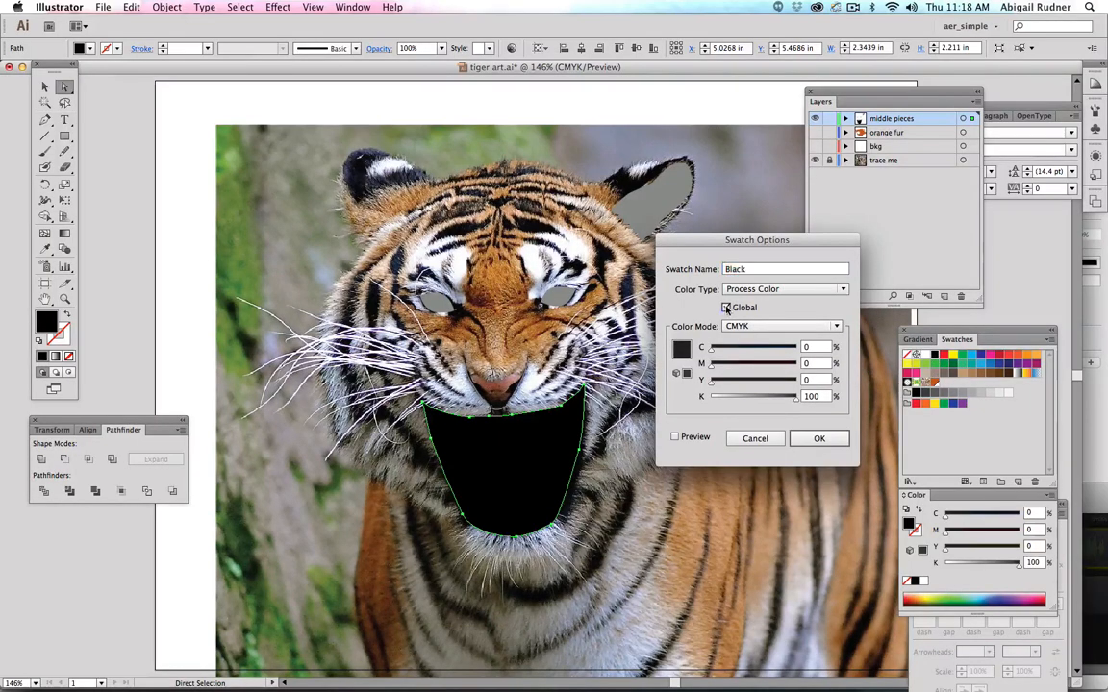
left_click(843, 439)
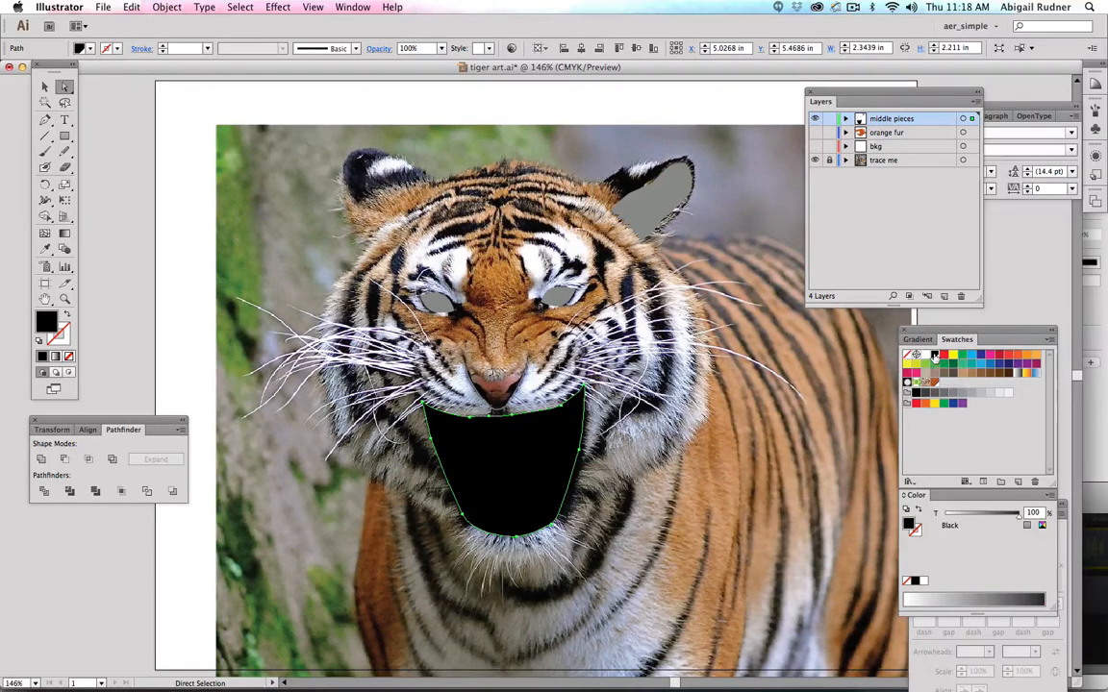
Fill both eye shapes with the Black swatch and the inner ear shape with the C=40 M=70 Y=100 K=50 brown swatch.
left_click(562, 300)
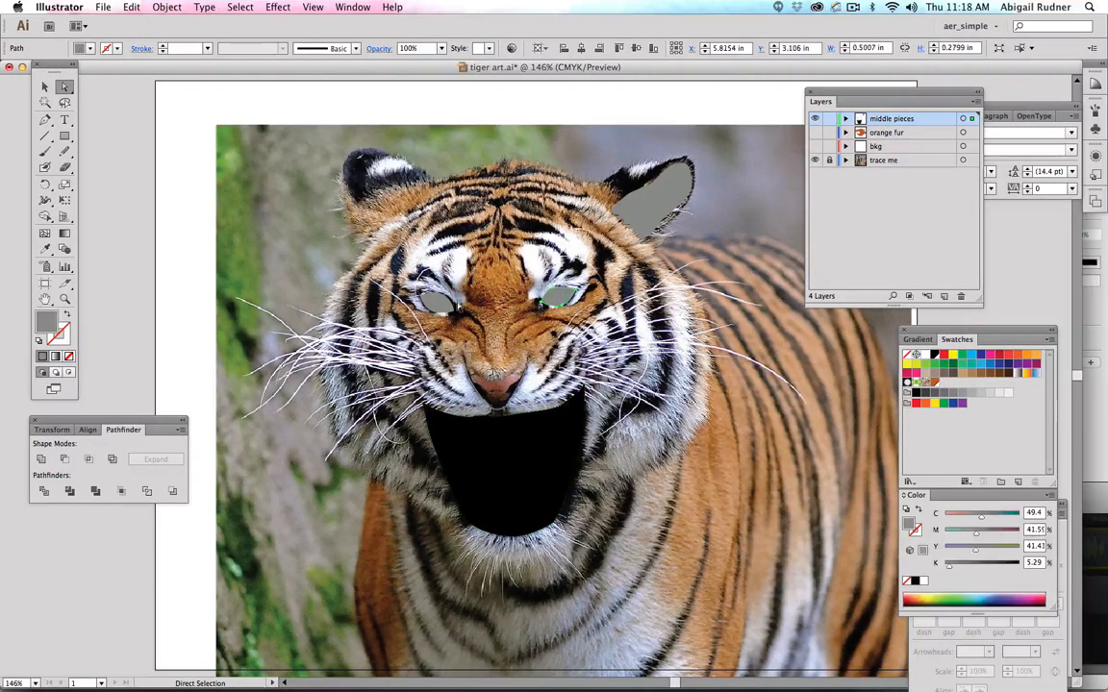
left_click(435, 303, "shift")
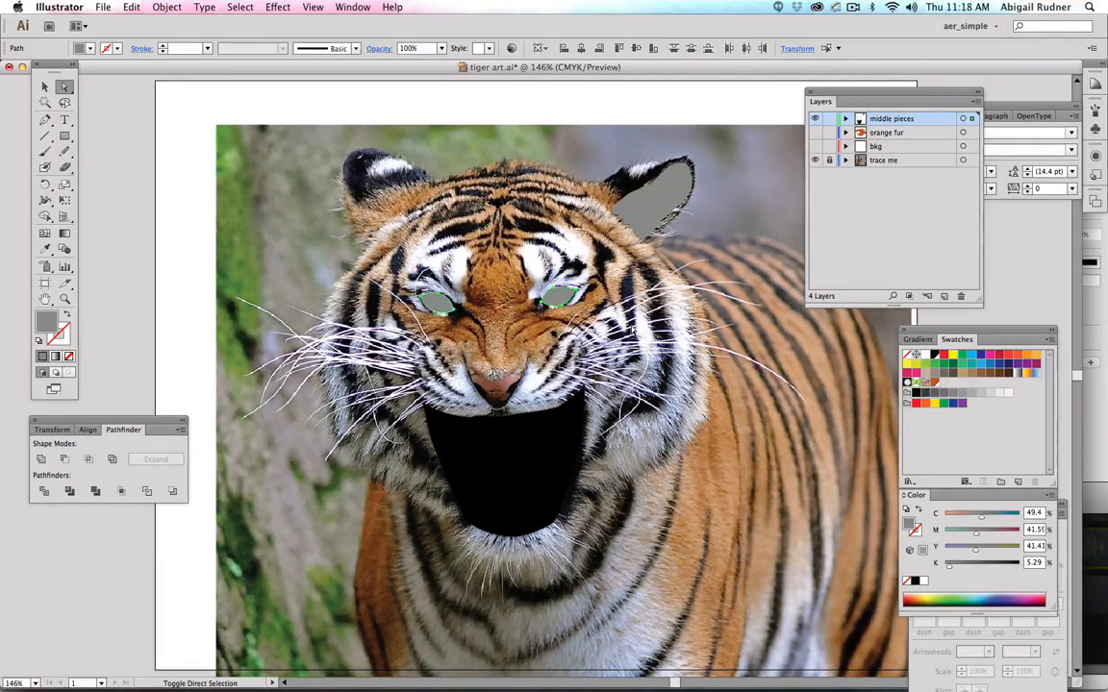
left_click(935, 354)
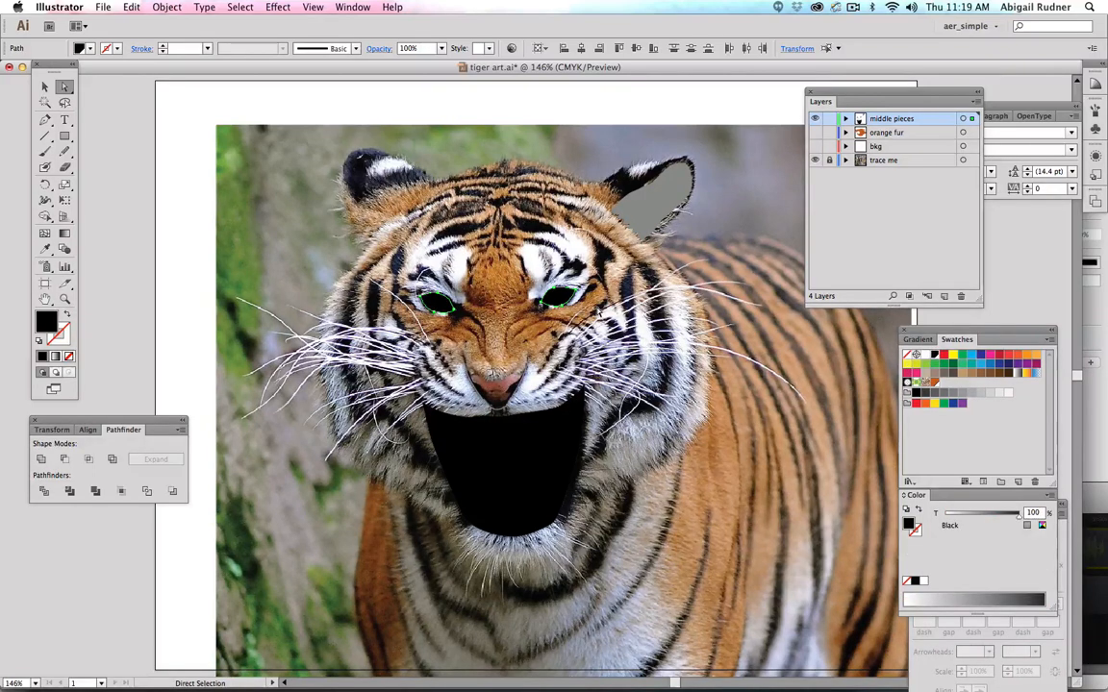
left_click(652, 216)
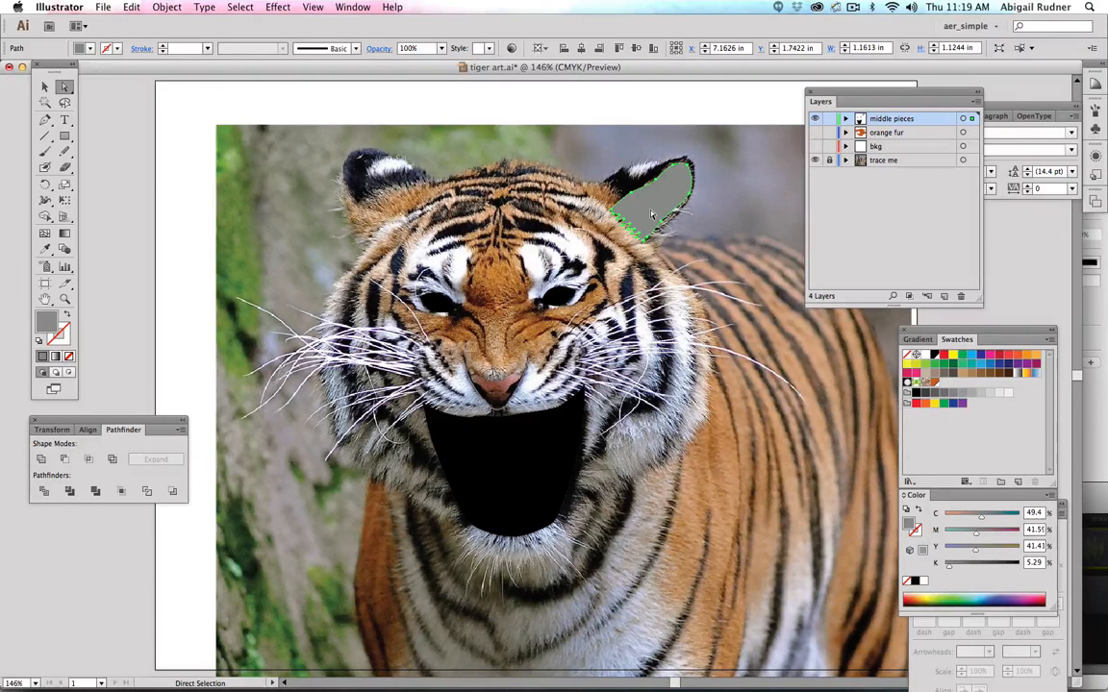
left_click(999, 375)
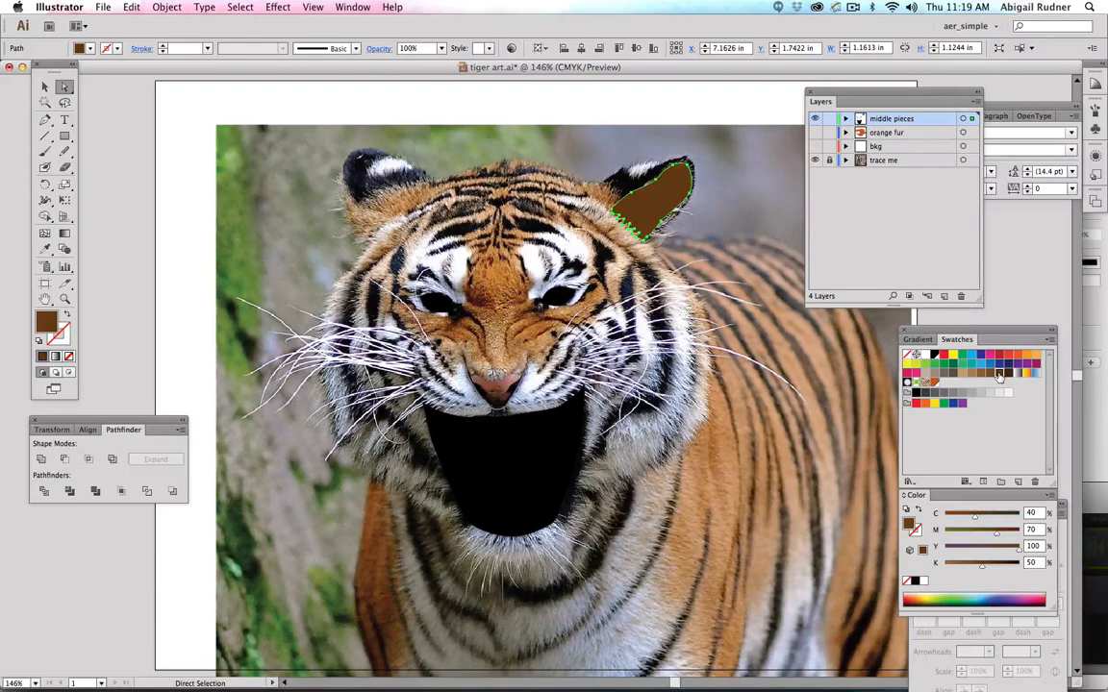
Make the dark brown swatch a global process colour and move it and the Black swatch beside the orange artwork swatch.
double_click(999, 376)
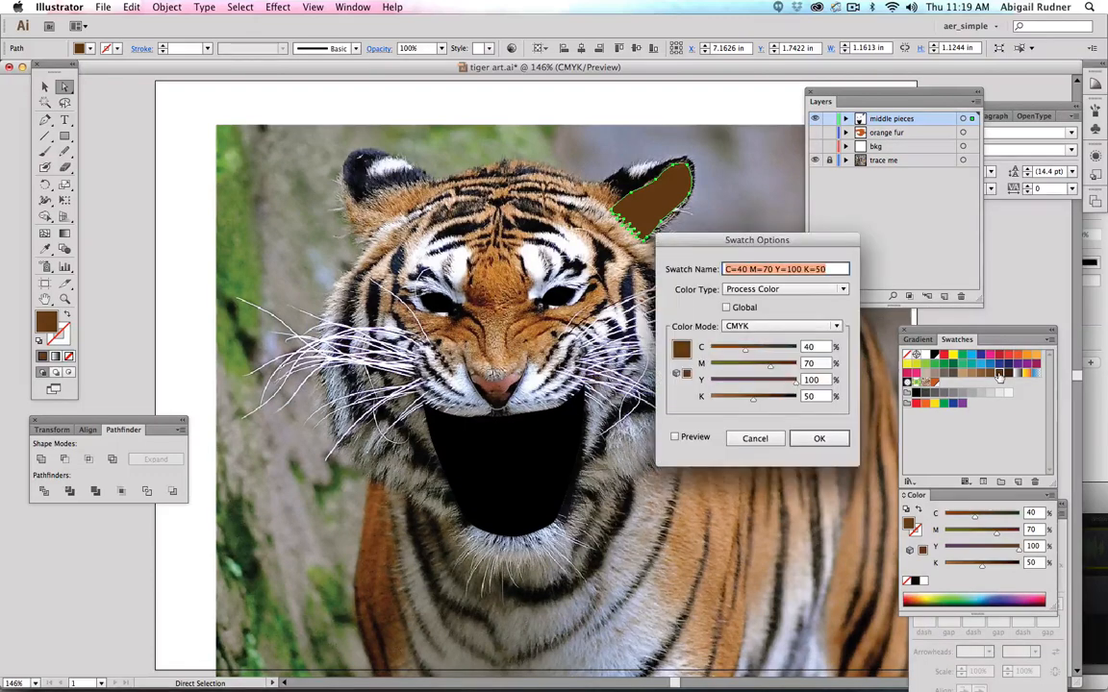
left_click(729, 308)
left_click(833, 439)
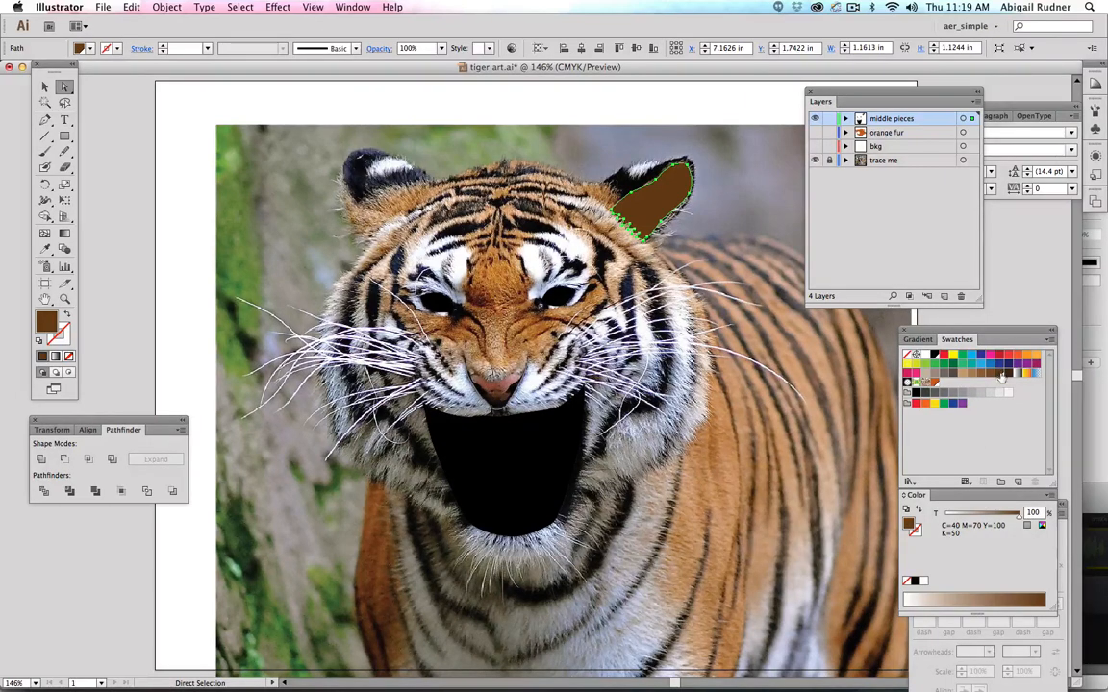
left_click_drag(1001, 374, 944, 387)
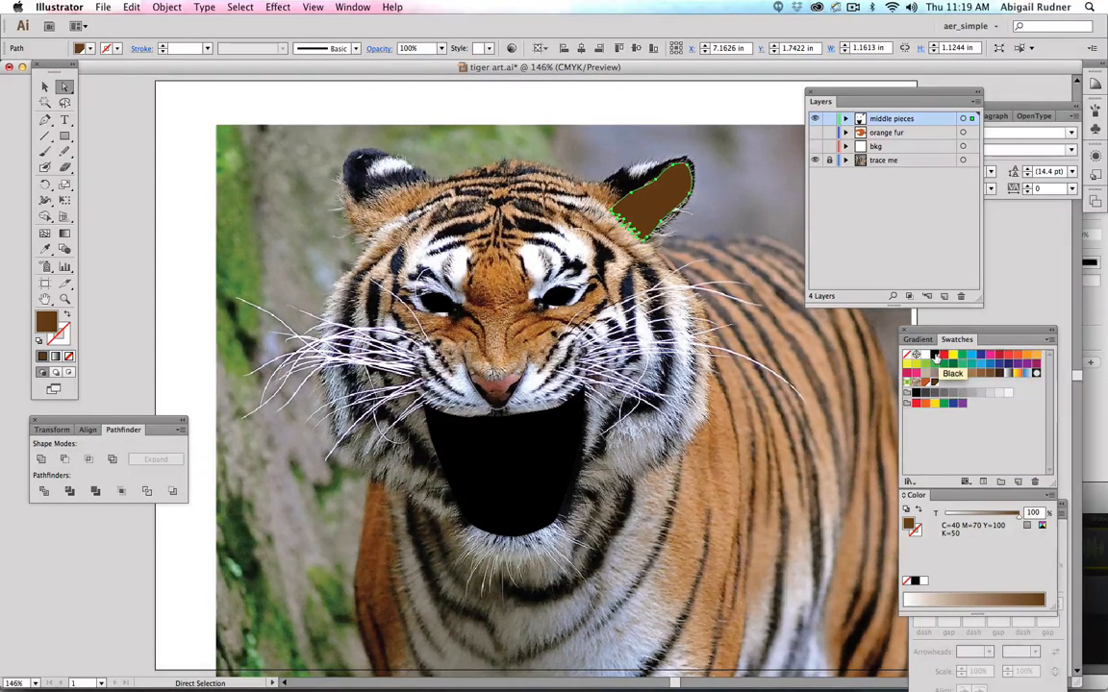
left_click_drag(935, 356, 947, 390)
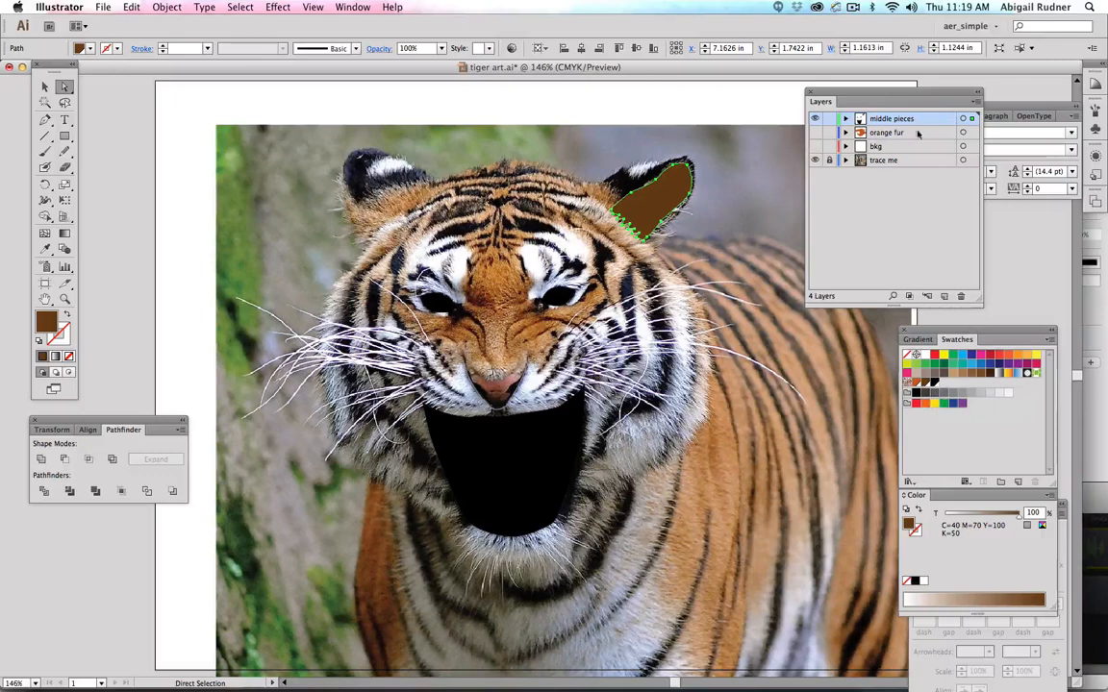
Show the bkg layer, make the White swatch global for its head shape, and place that swatch beside the other artwork colours.
left_click(815, 145)
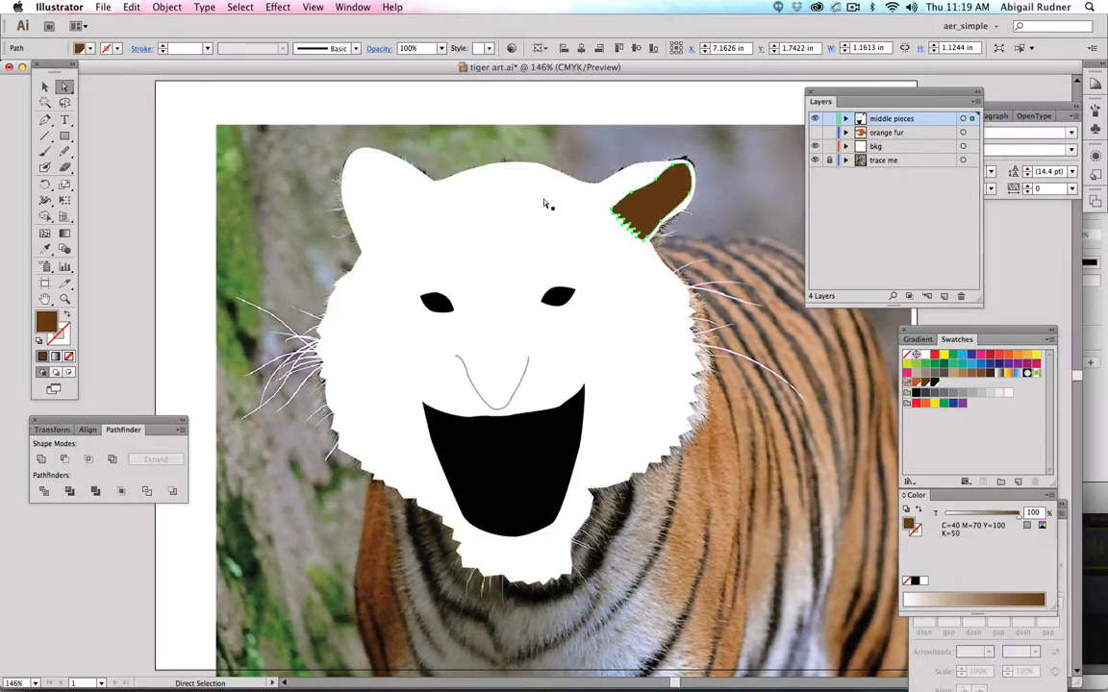
left_click(538, 205)
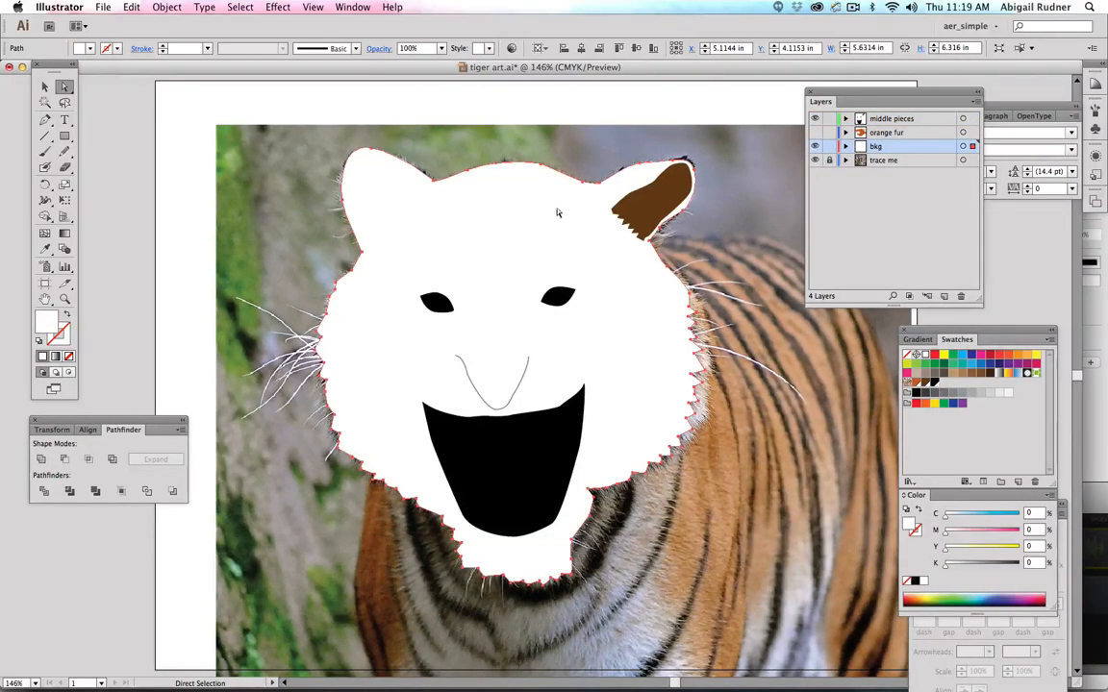
double_click(925, 355)
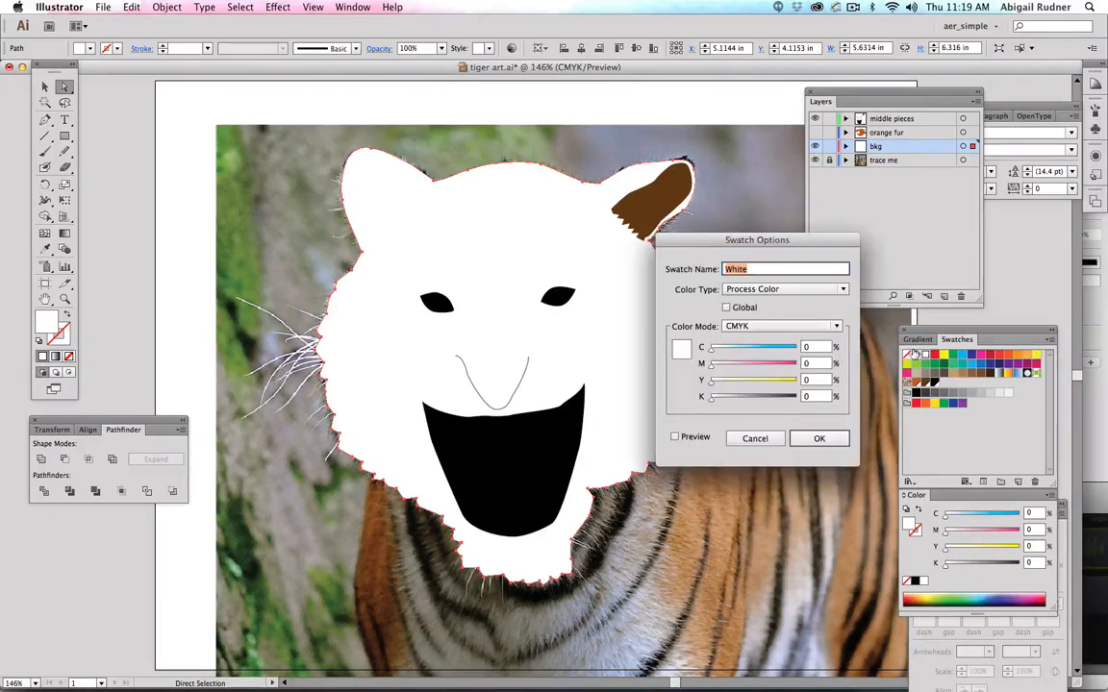
left_click(727, 308)
left_click(820, 440)
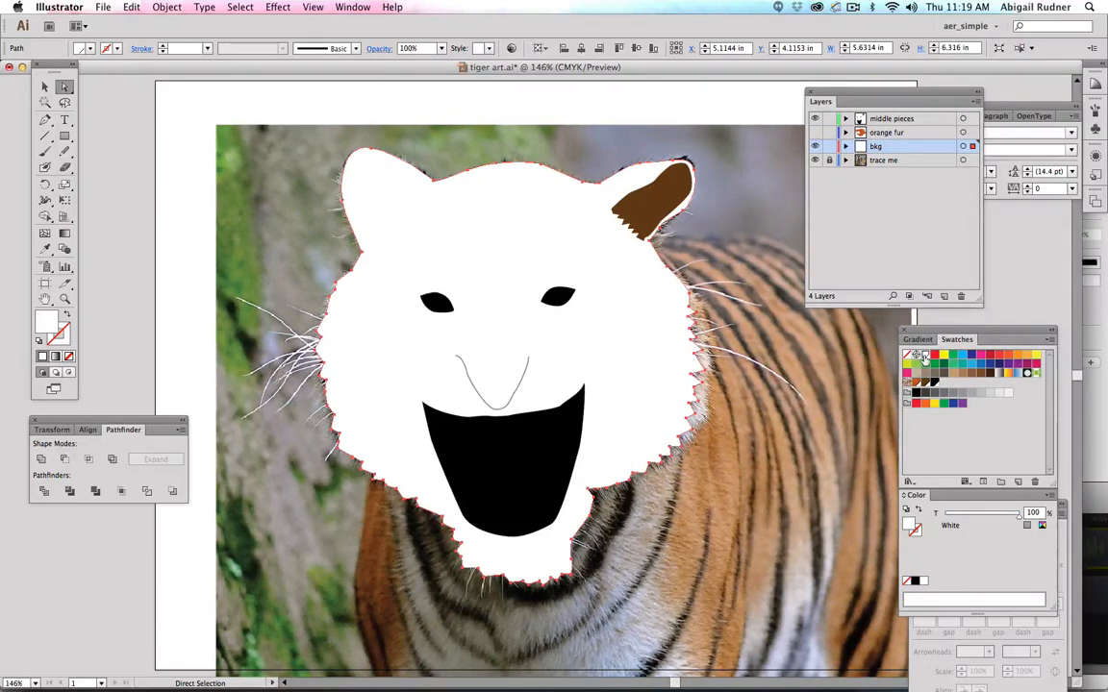
left_click_drag(925, 355, 911, 388)
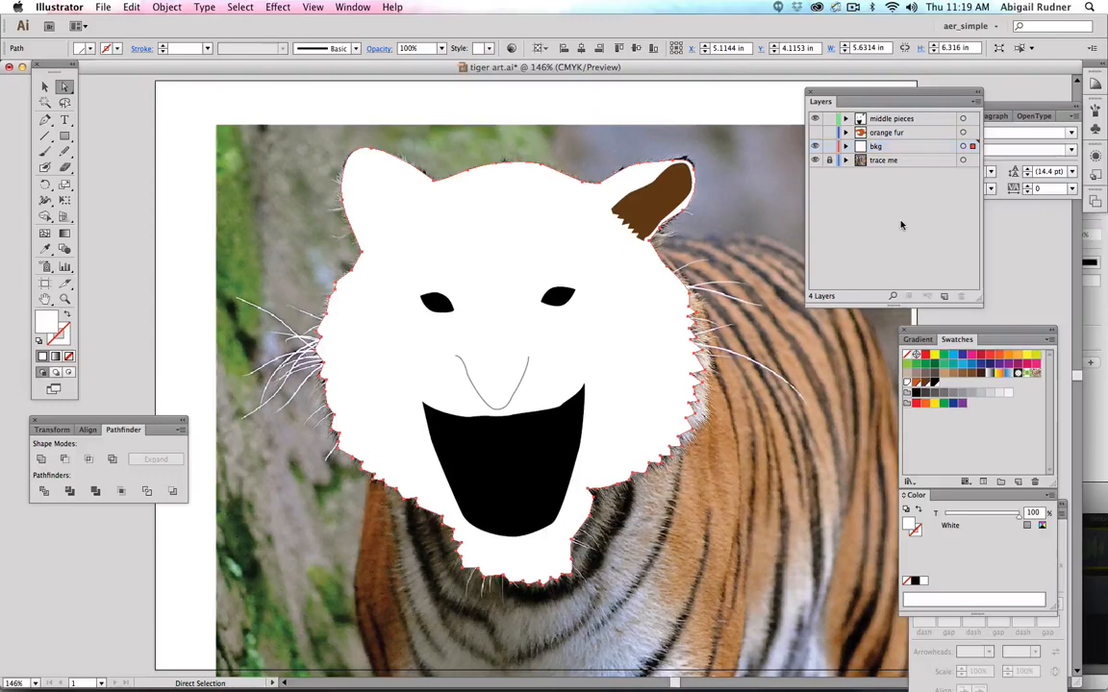
Preview the orange fur over the head shape, and hide the bkg, orange fur and middle pieces layers to leave only the photo.
left_click(815, 133)
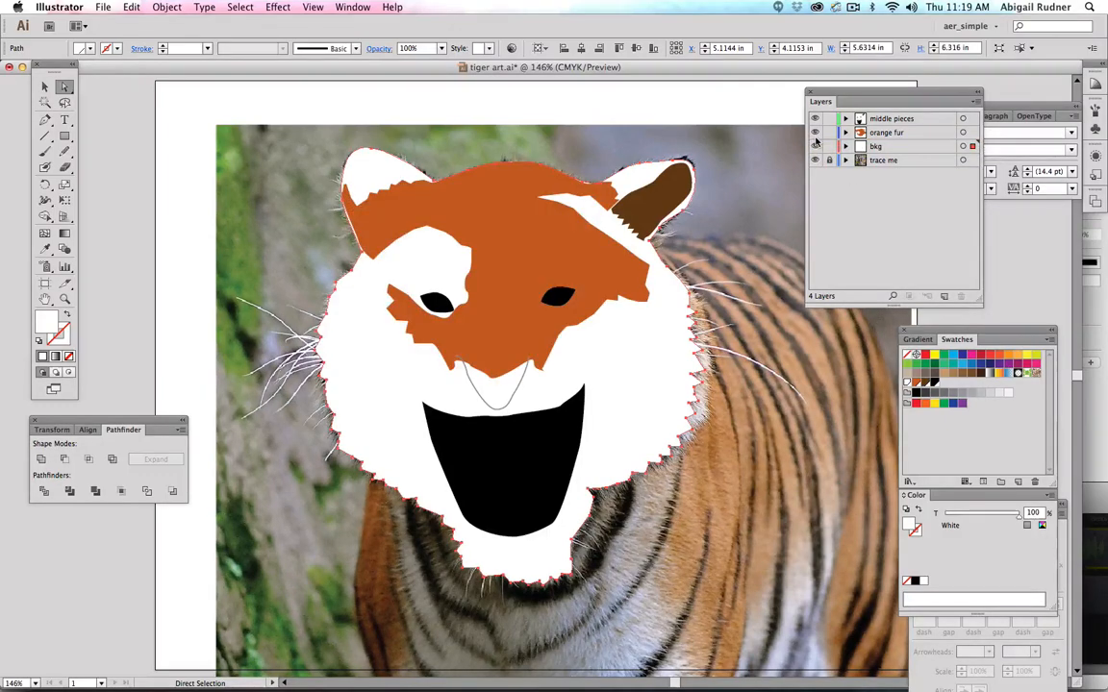
left_click(816, 146)
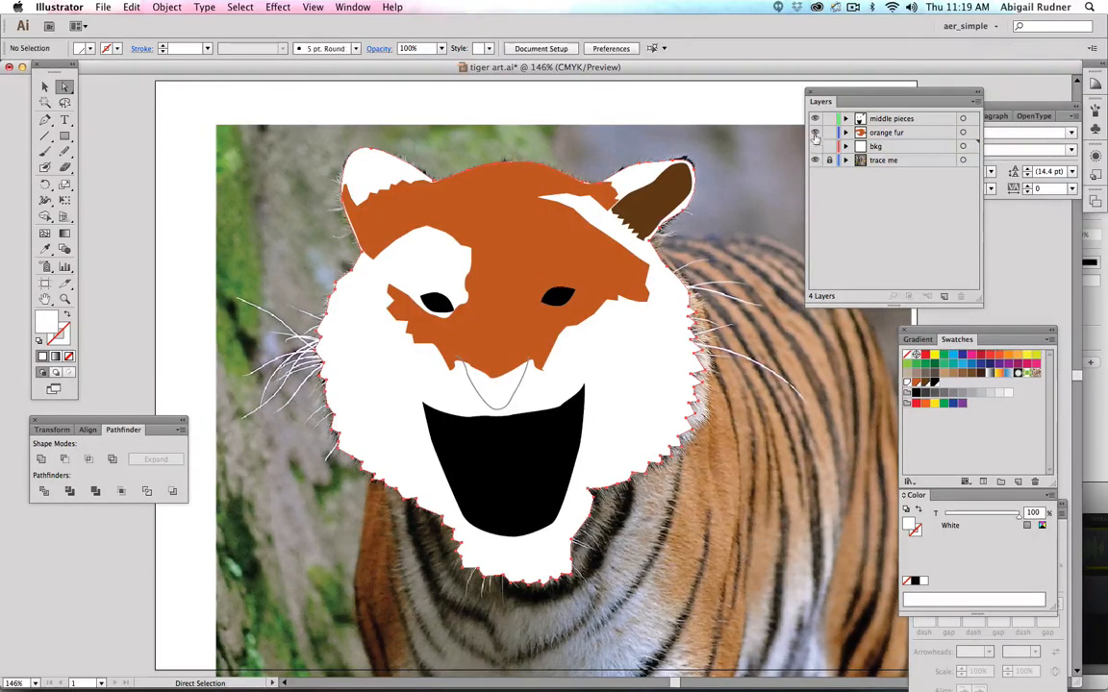
left_click(816, 133)
left_click(815, 119)
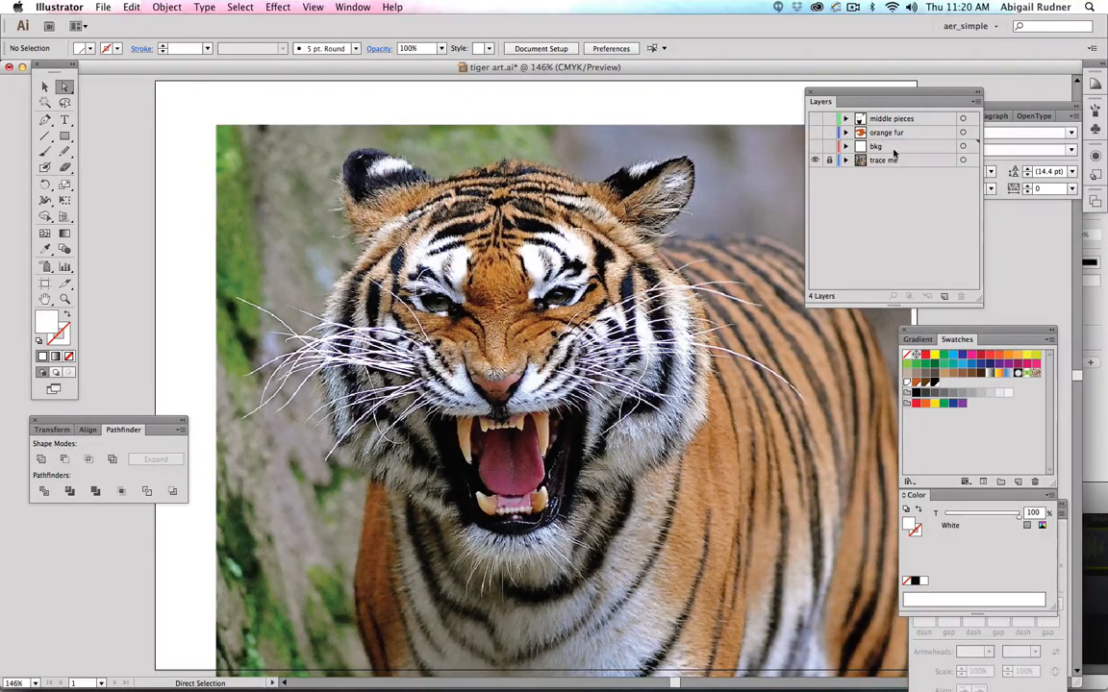
Create a new layer above middle pieces and name it details.
left_click(884, 120)
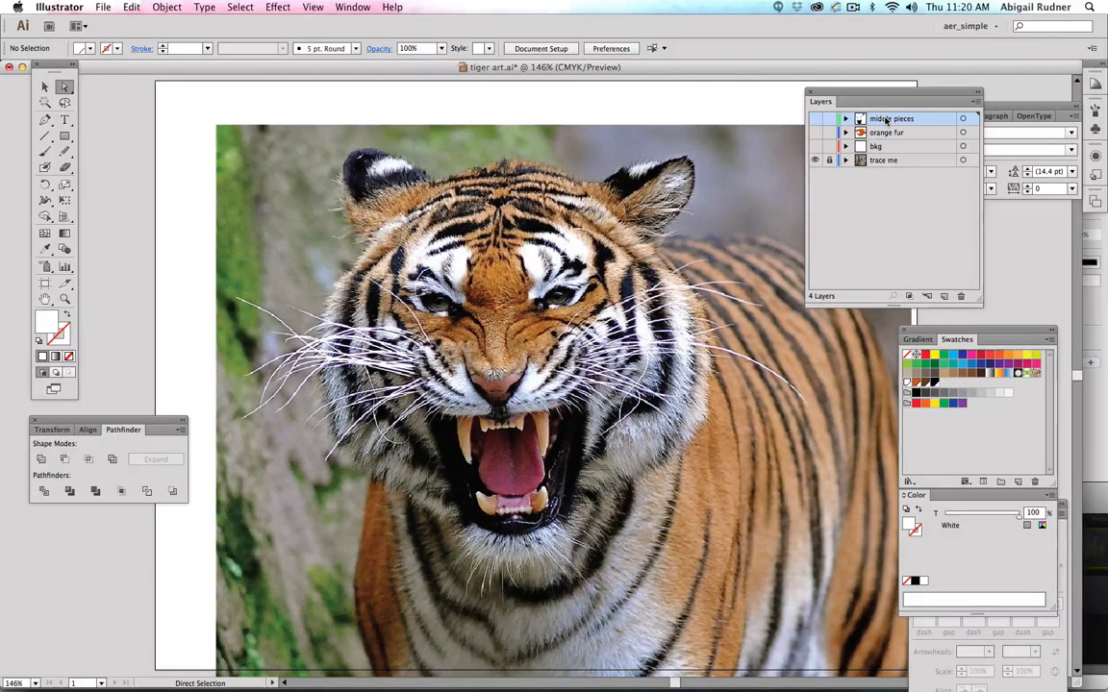
left_click(944, 296)
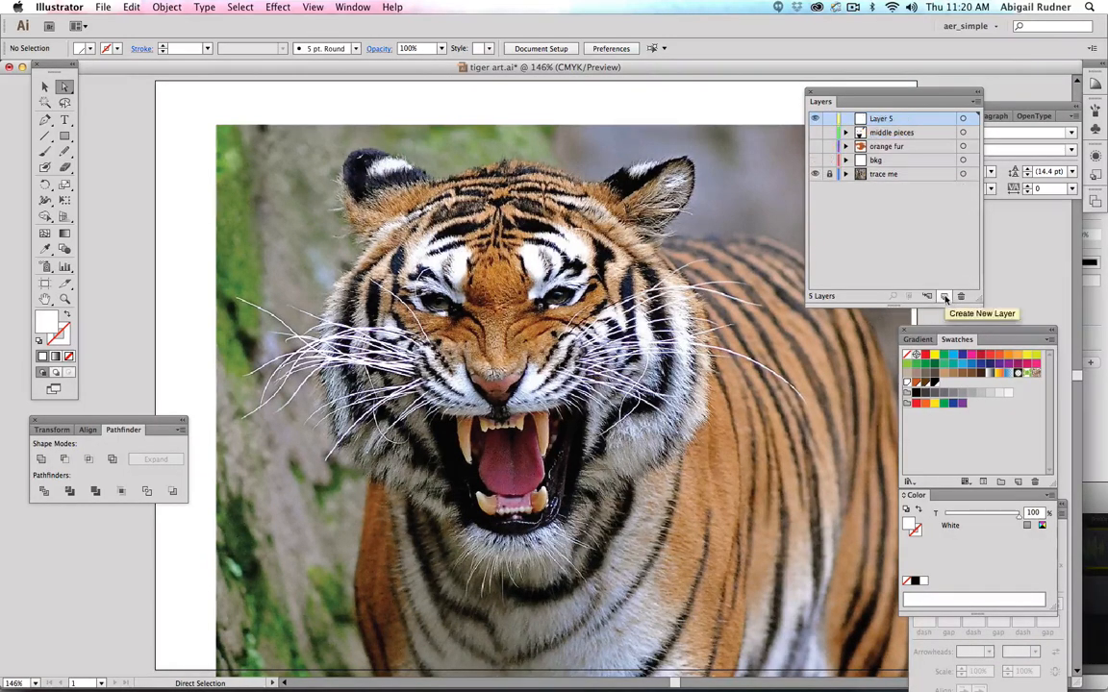
double_click(882, 119)
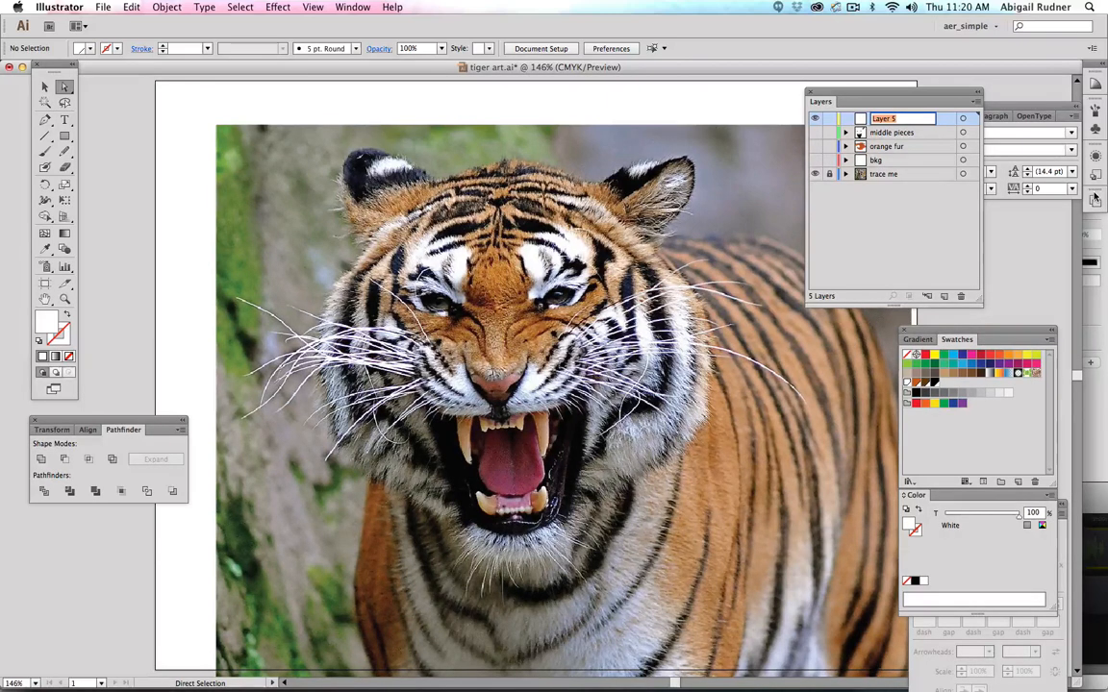
type("details")
key("Return")
left_click(878, 120)
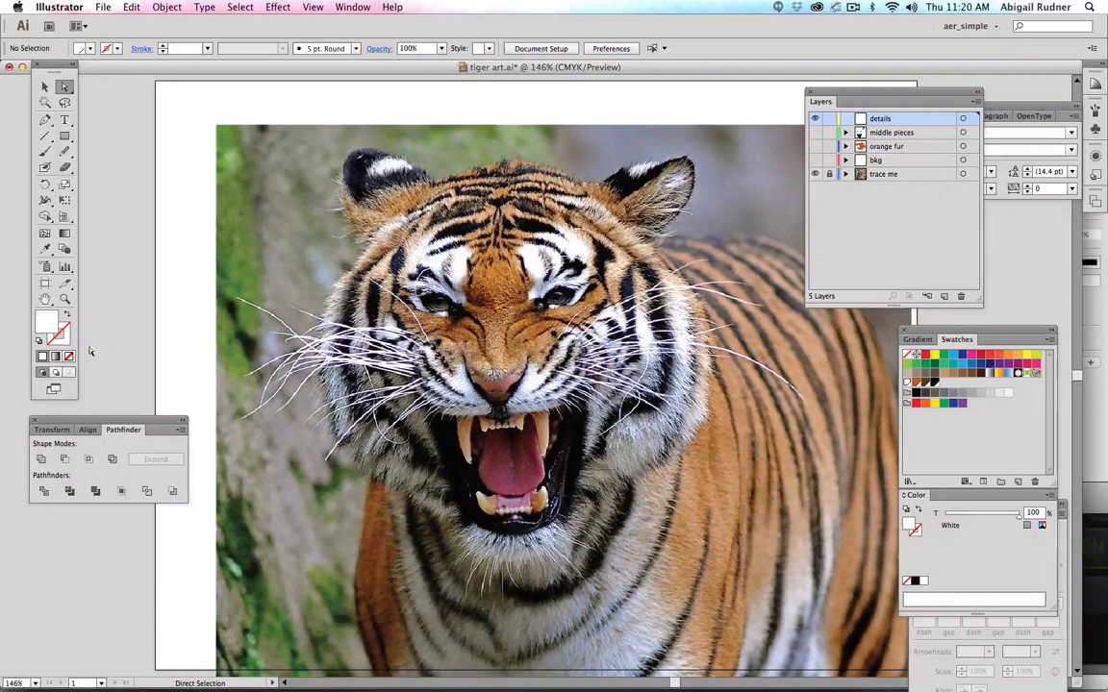
Trace the tiger's upper left fang on the details layer as a closed white shape with the Pen tool.
left_click(64, 298)
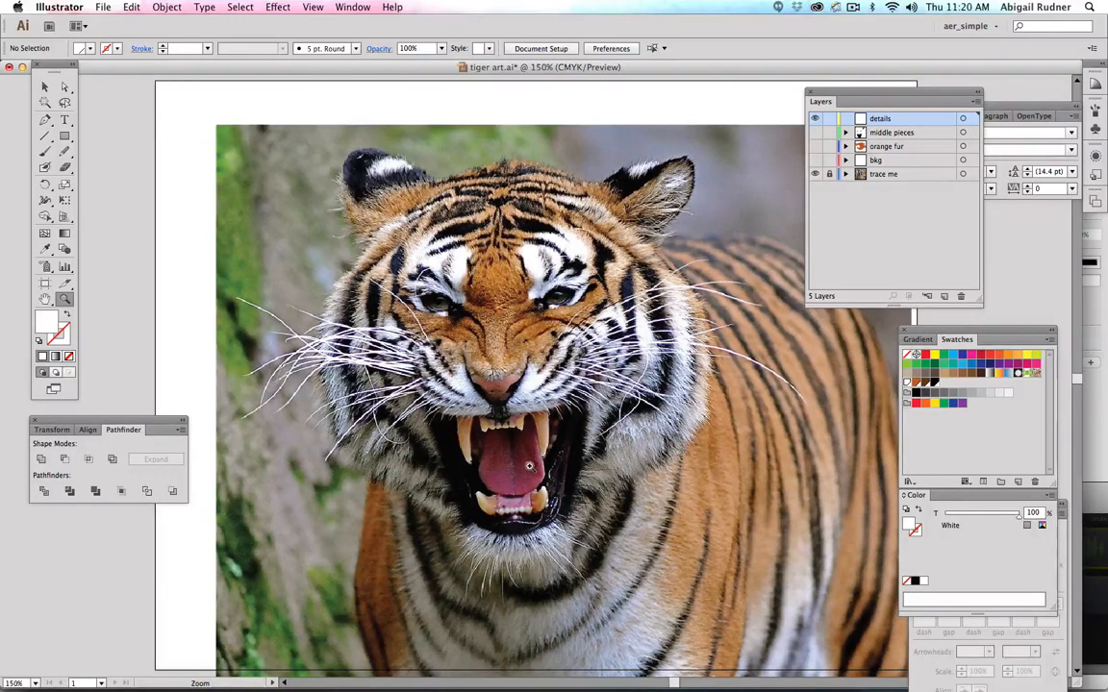
scroll(529, 466, "down", 3)
left_click(477, 353)
left_click(462, 310)
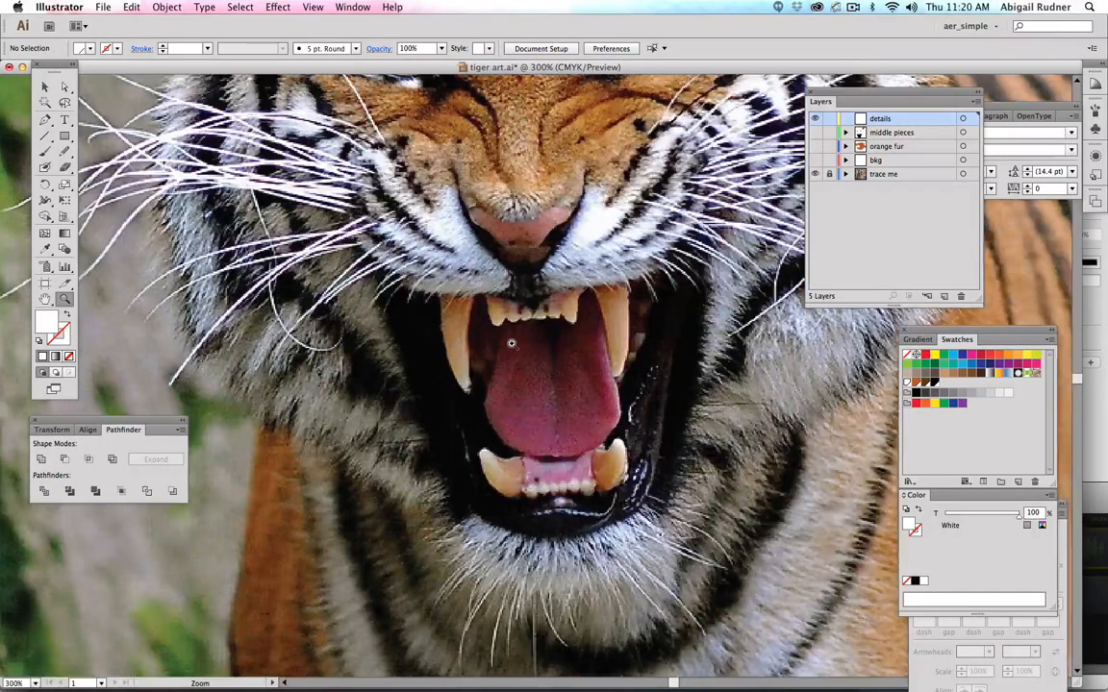
left_click(45, 120)
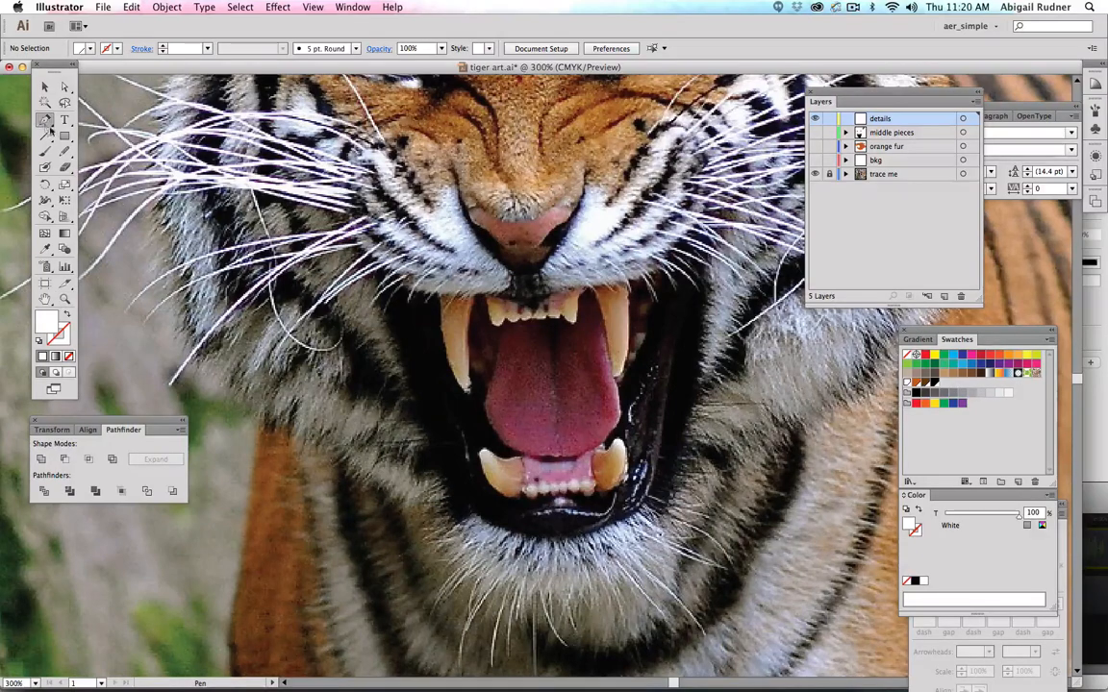
left_click(440, 298)
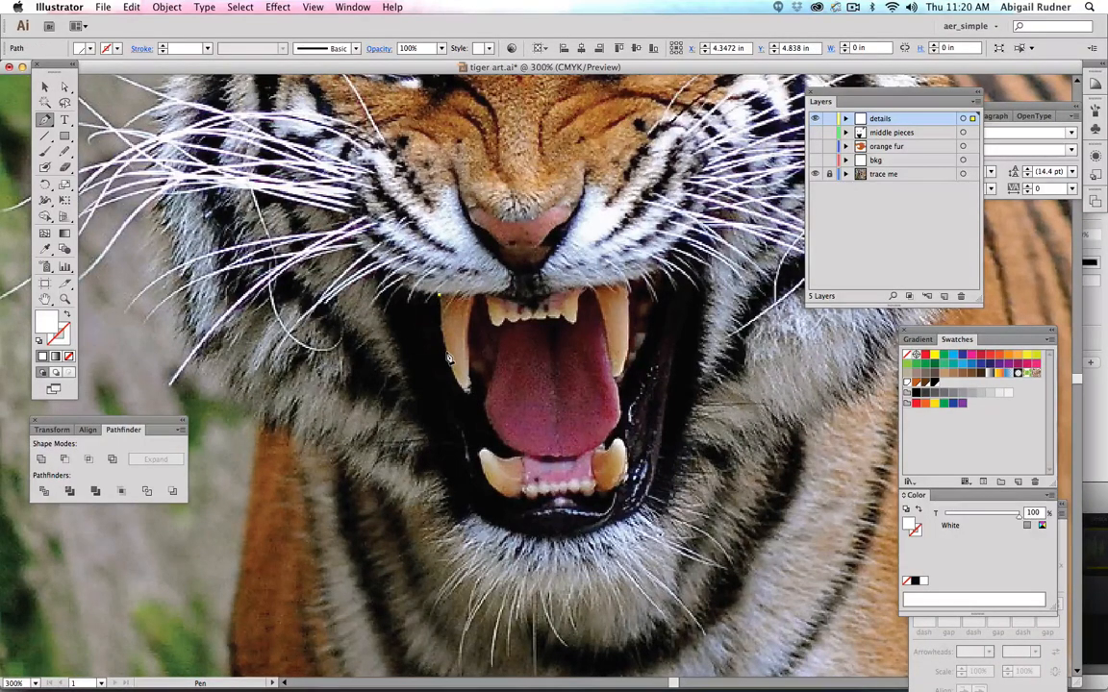
left_click_drag(447, 354, 452, 369)
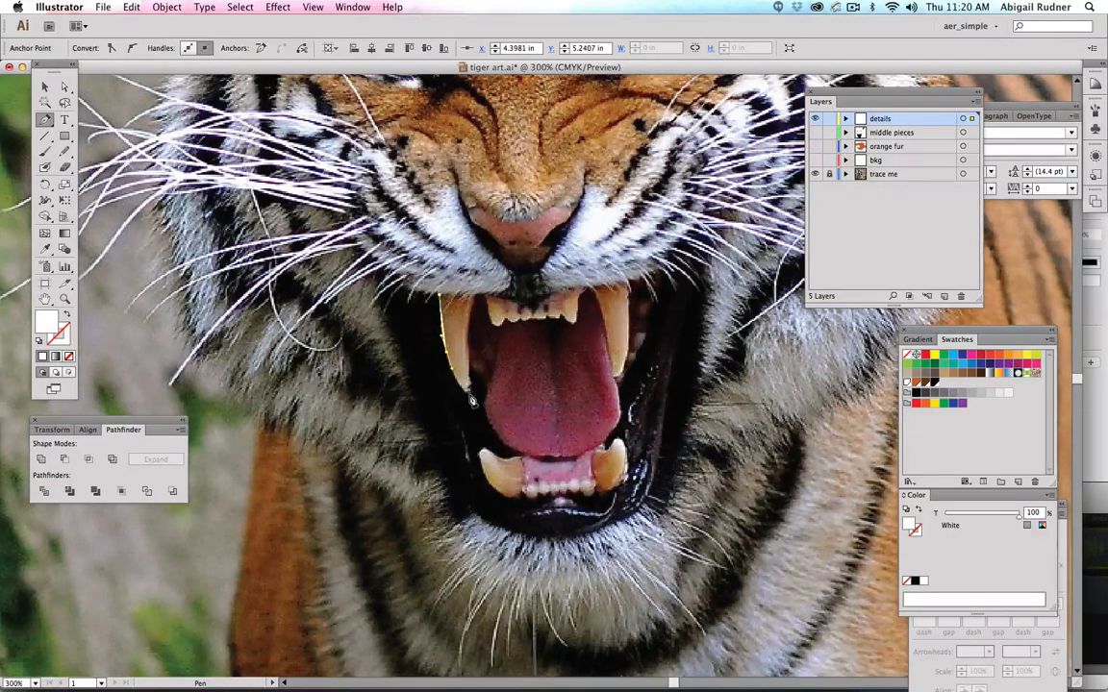
left_click(469, 392)
left_click(470, 389)
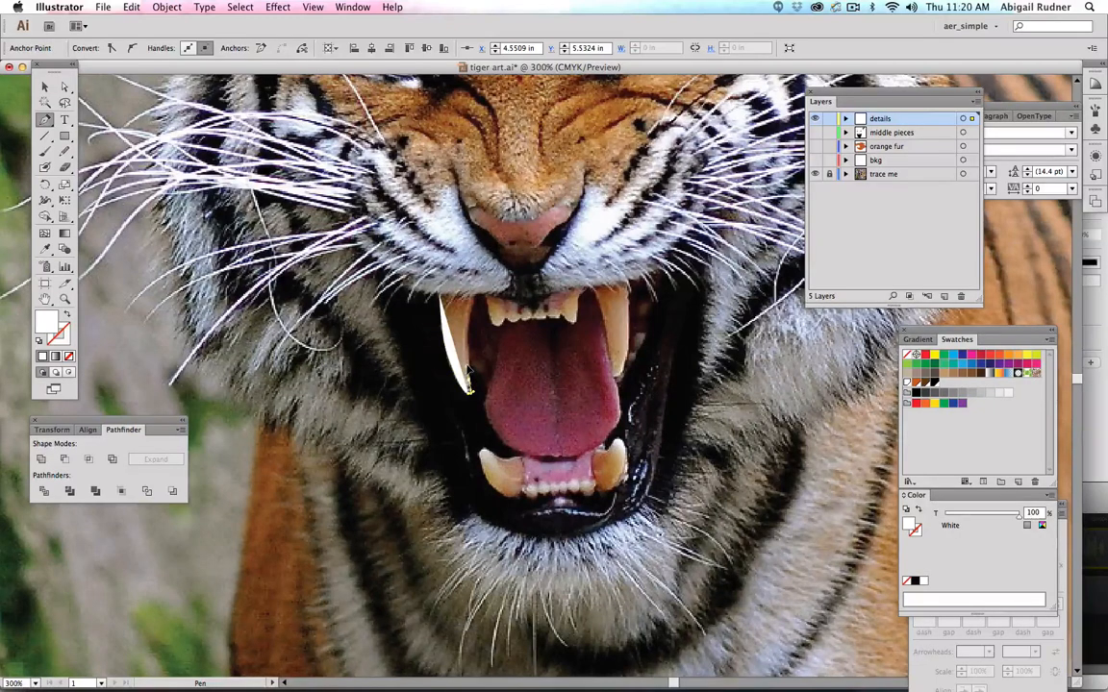
left_click(469, 329)
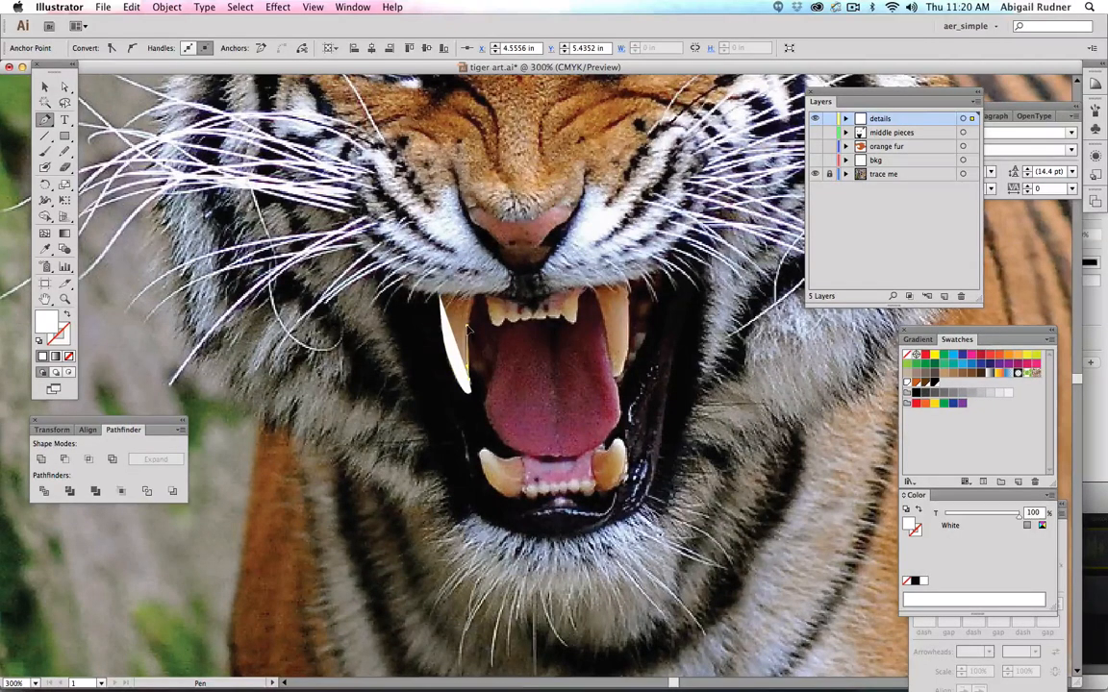
left_click(477, 301)
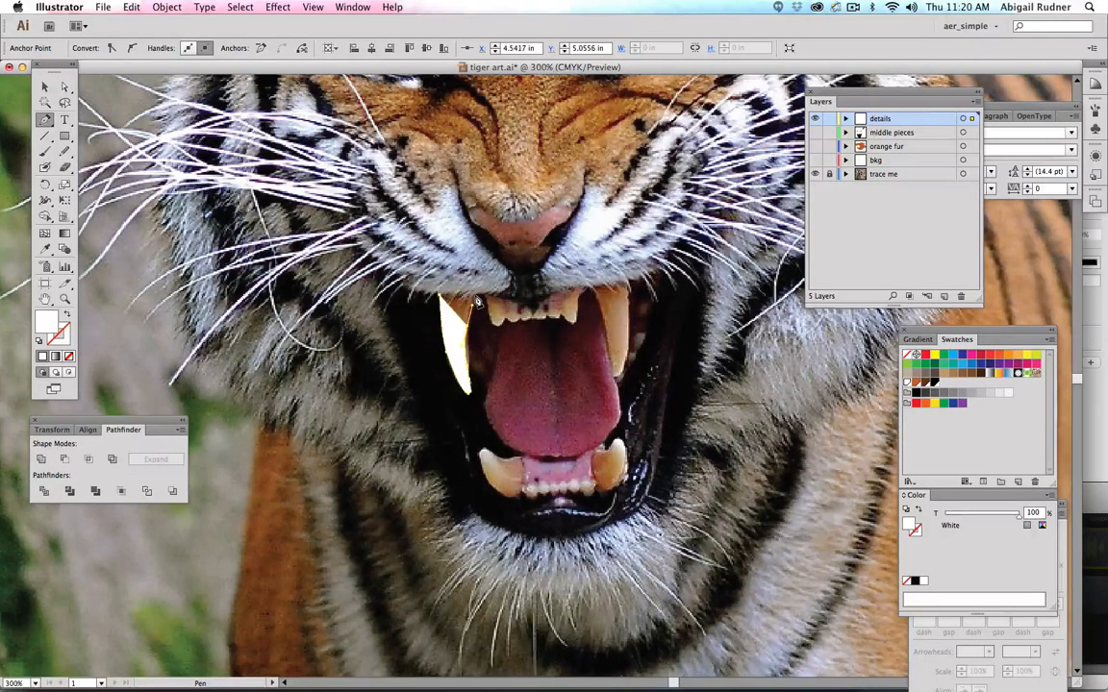
left_click(453, 301)
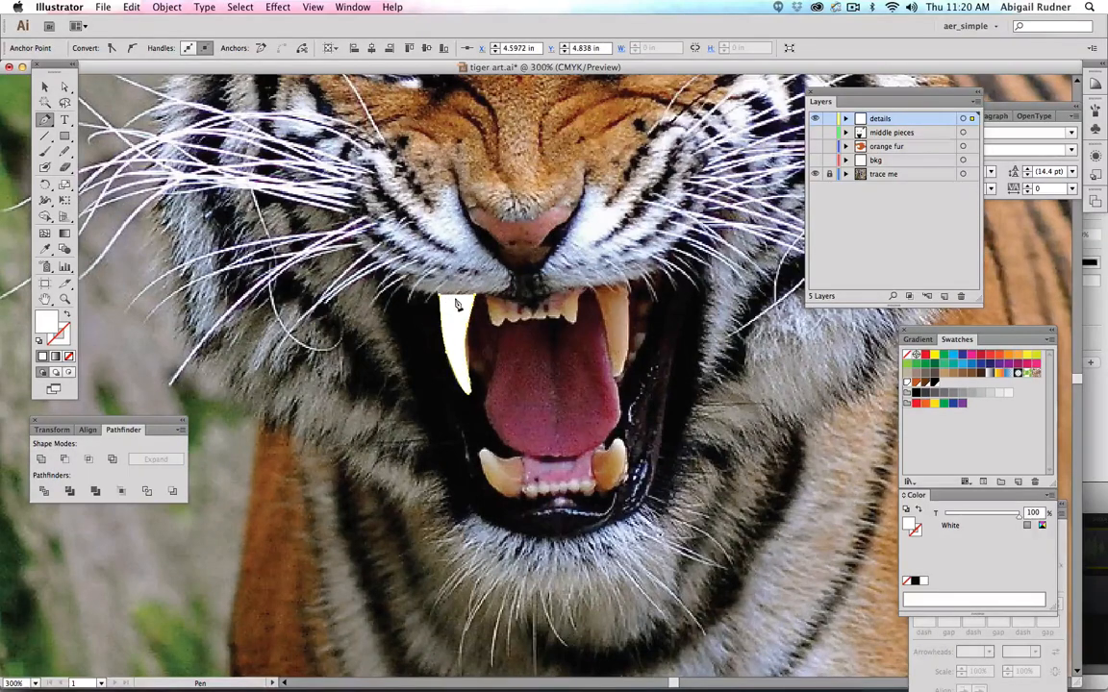
left_click(441, 303)
left_click(442, 302)
Trace the tiger's upper right fang as a closed white Pen shape and smooth its inner edge with the Smooth tool.
left_click(592, 289)
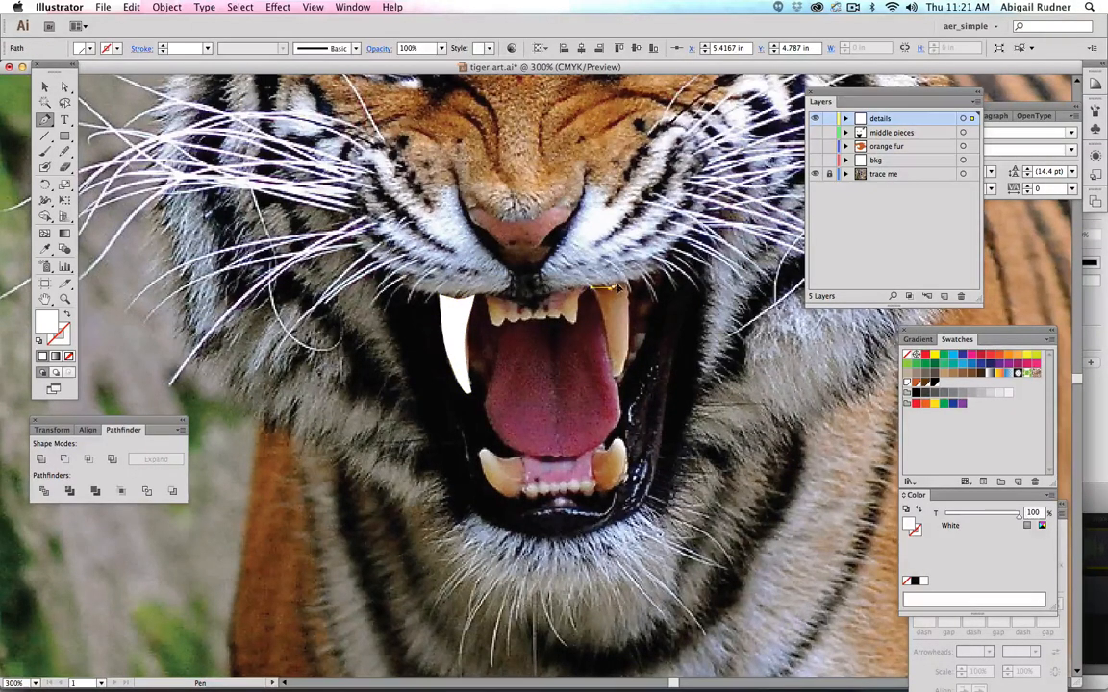
left_click(627, 288)
left_click(628, 282)
left_click_drag(630, 321, 617, 376)
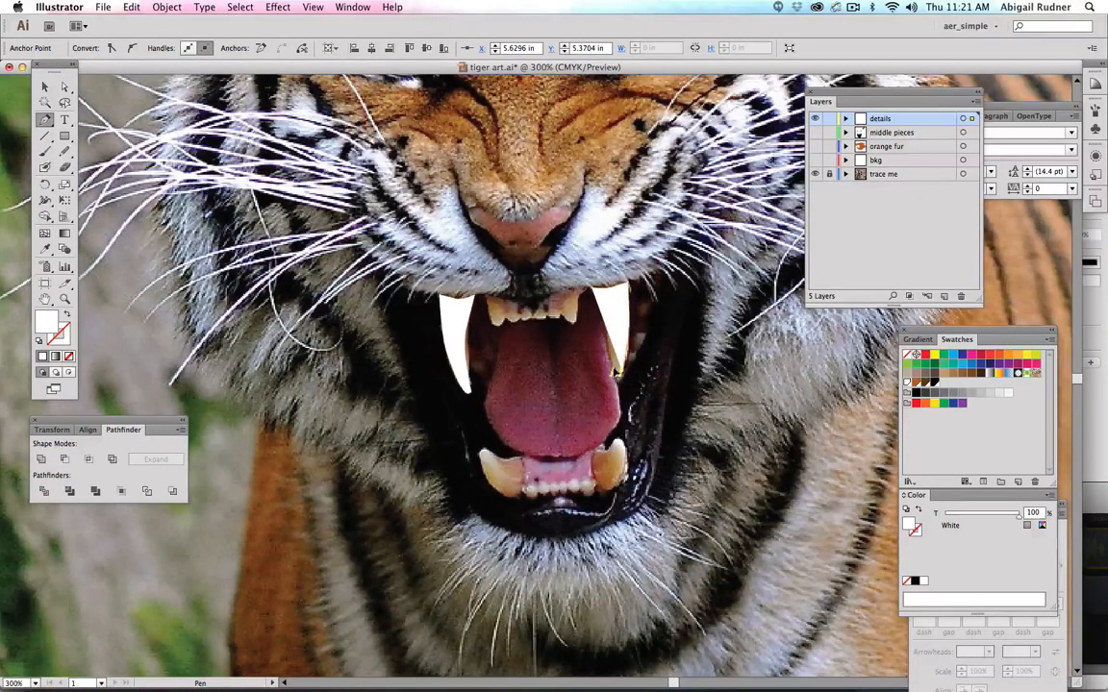
left_click(607, 322)
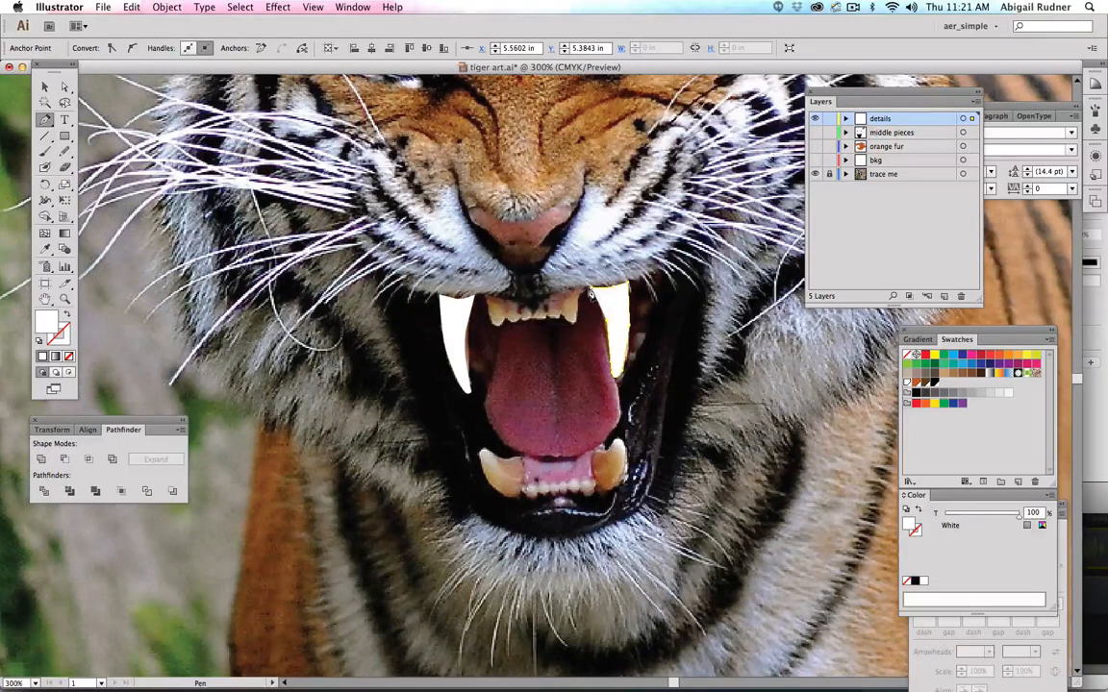
left_click_drag(590, 287, 572, 284)
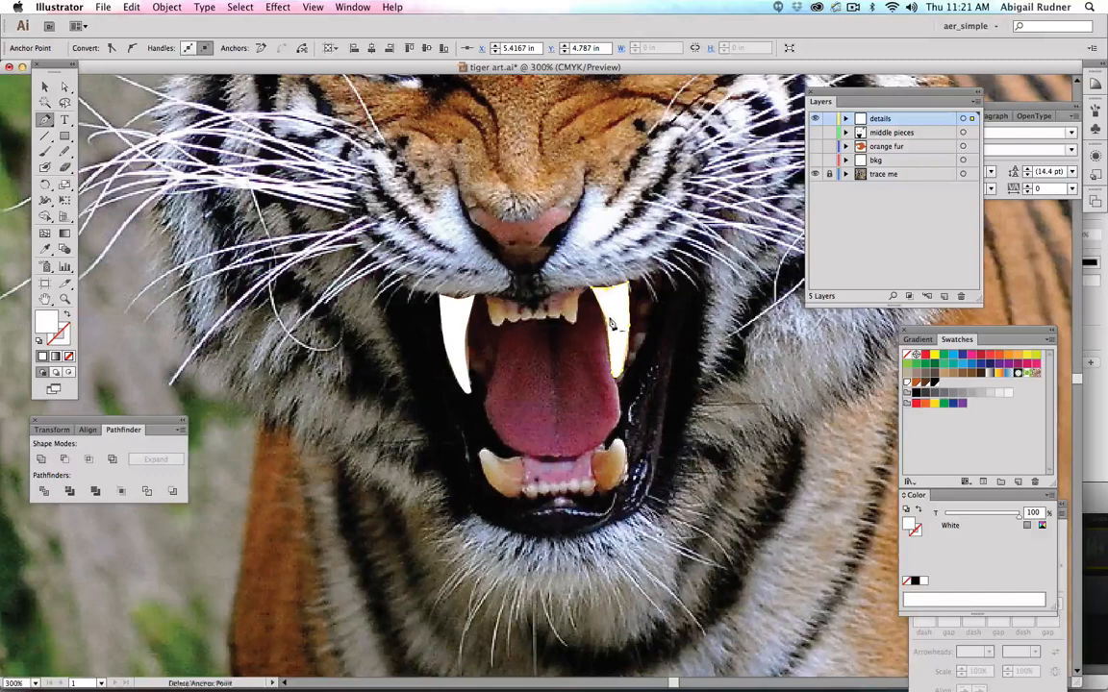
left_click(65, 151)
left_click_drag(596, 292, 609, 327)
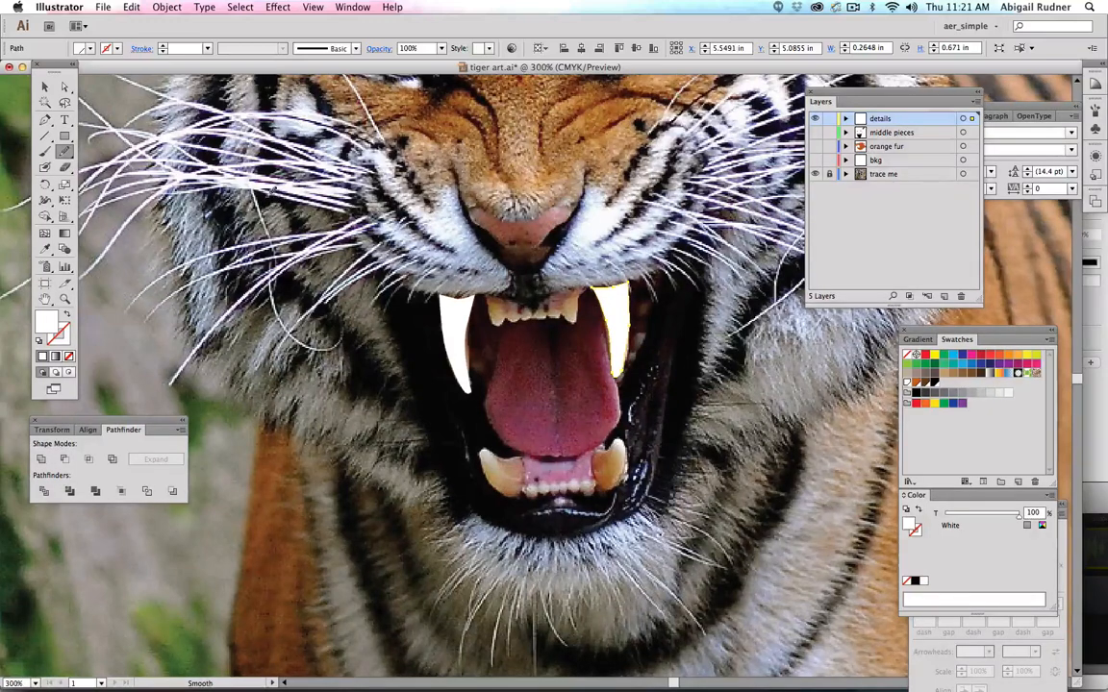
left_click(44, 87)
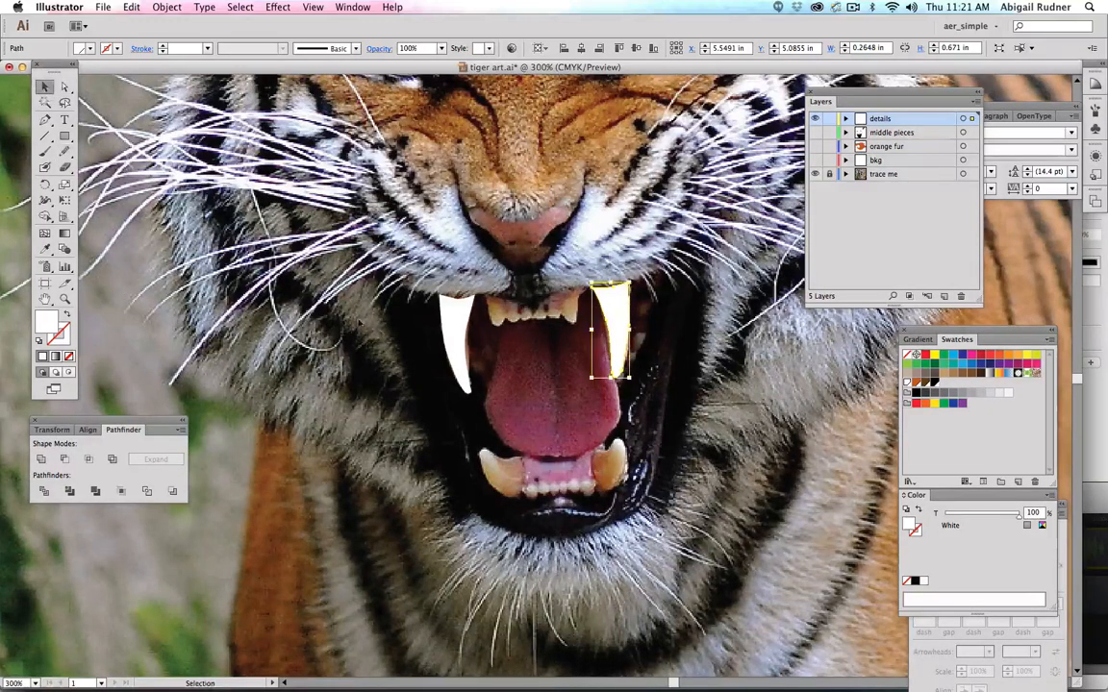
left_click(450, 322)
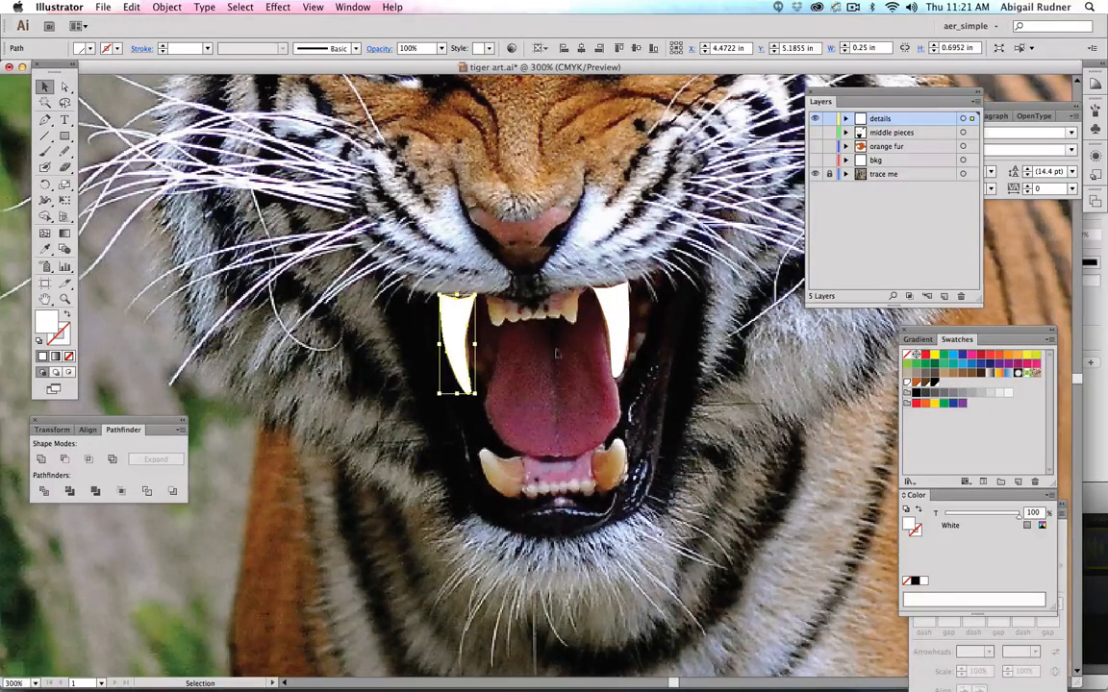
left_click(627, 327, "shift")
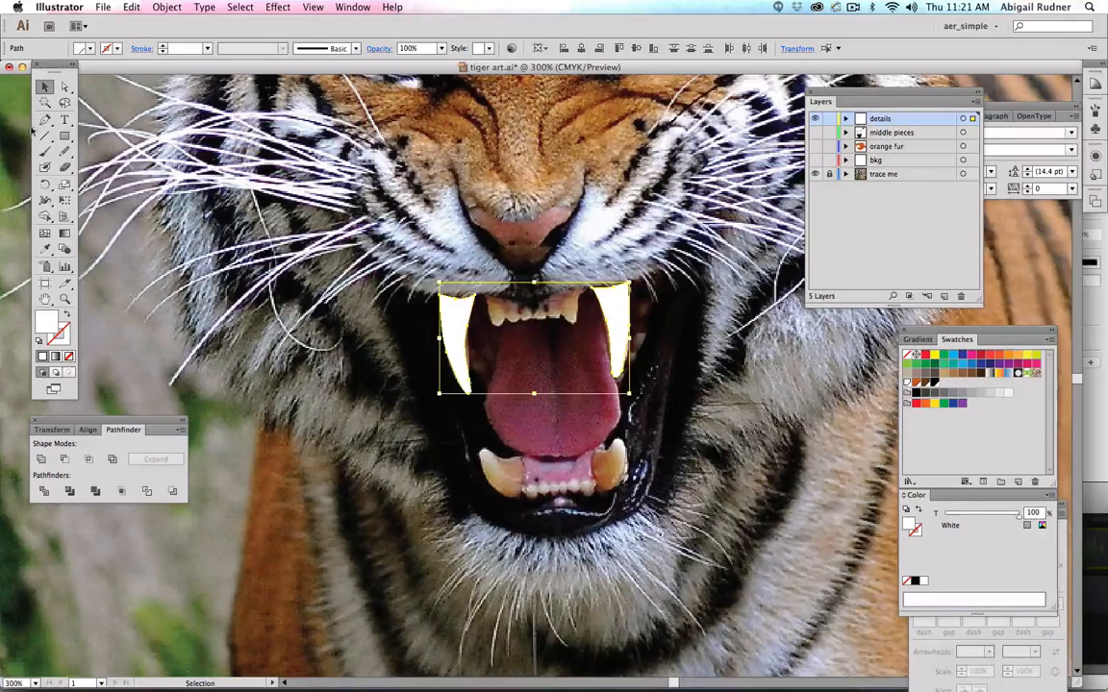
Trace the tiger's lower left fang on the details layer as a closed white shape with the Pen tool.
key("p")
key("super+shift+a")
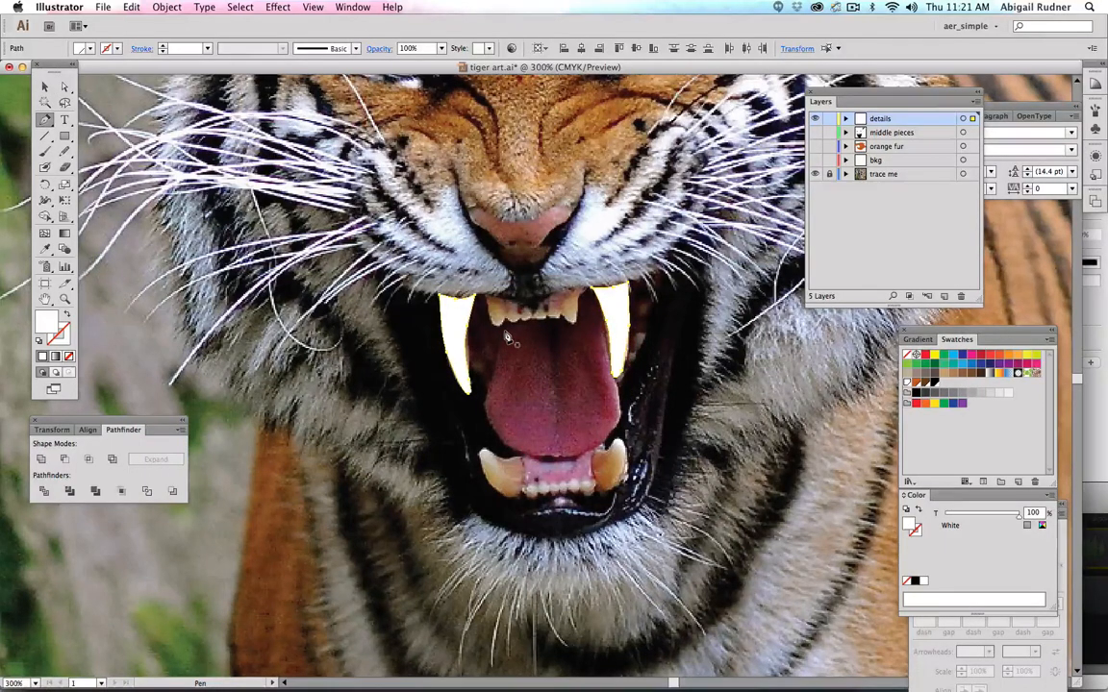
left_click(518, 457)
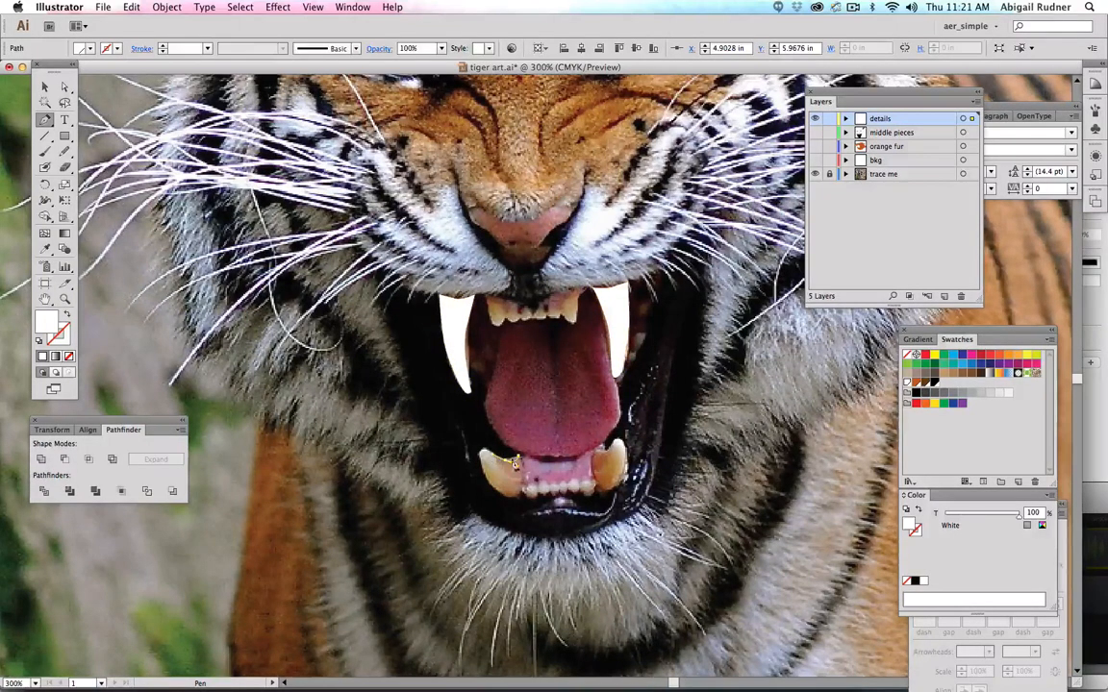
left_click(481, 451)
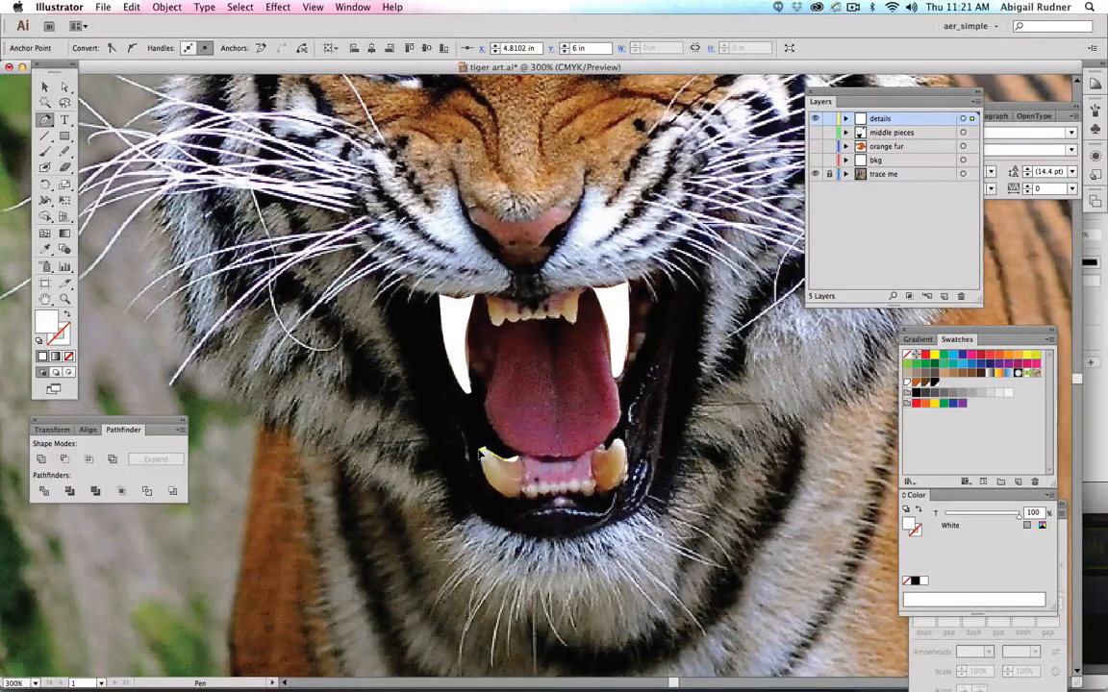
left_click_drag(480, 451, 524, 469)
left_click(519, 461)
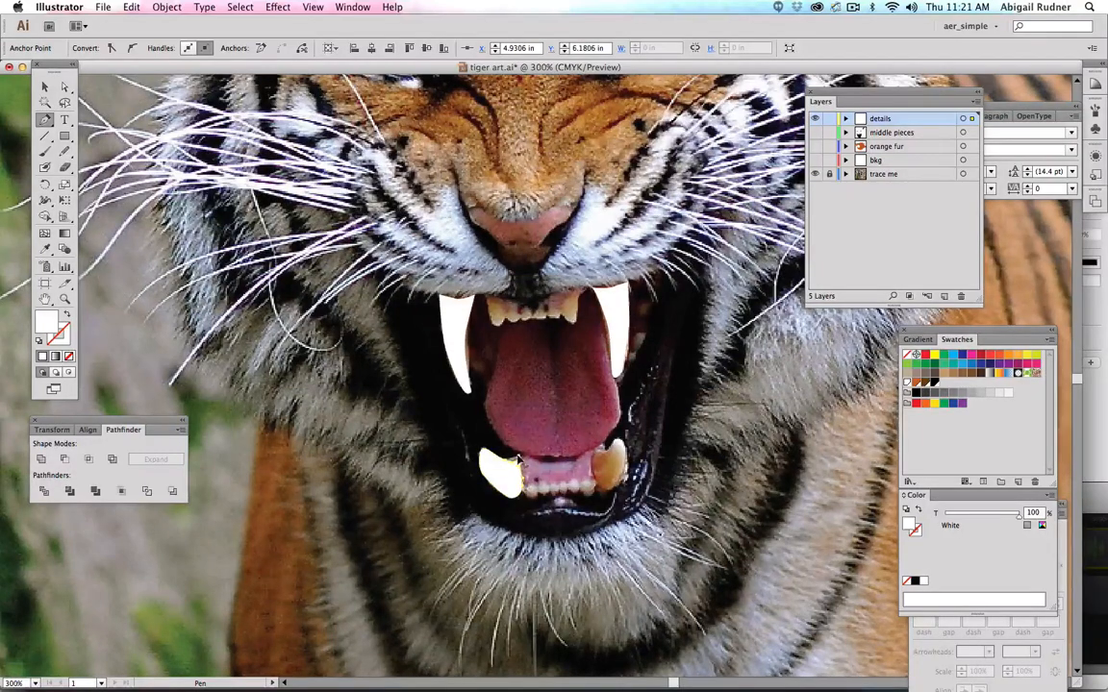
Trace the tiger's lower right fang as a closed white shape with the Pen tool.
left_click(596, 451)
left_click(617, 444)
left_click(617, 440)
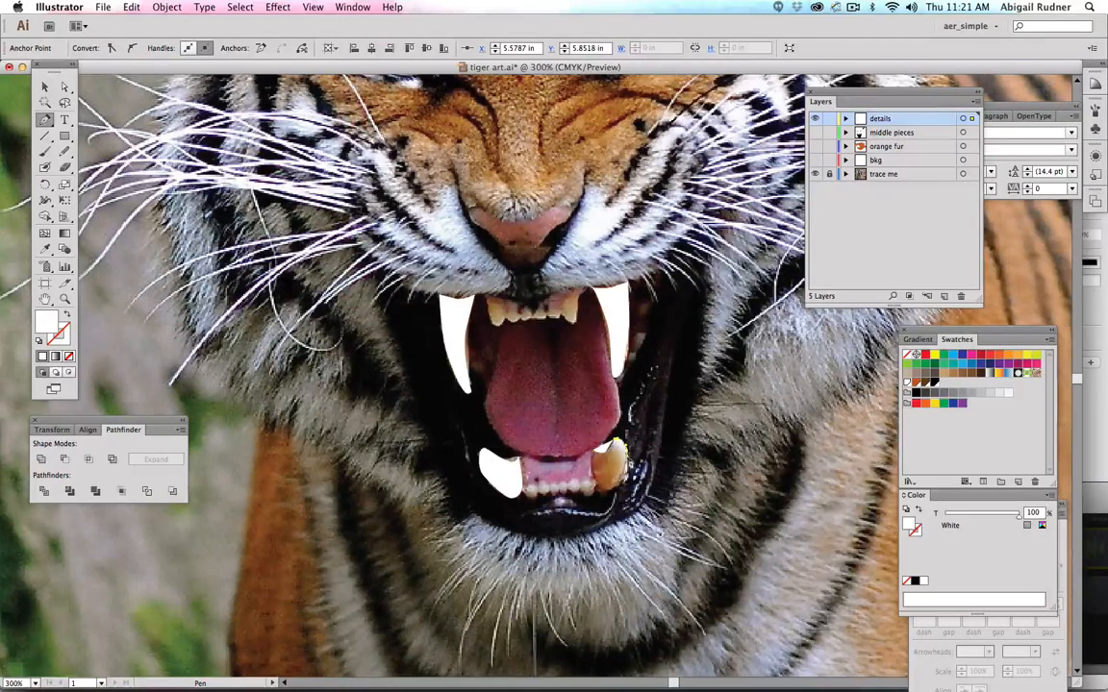
left_click(607, 492)
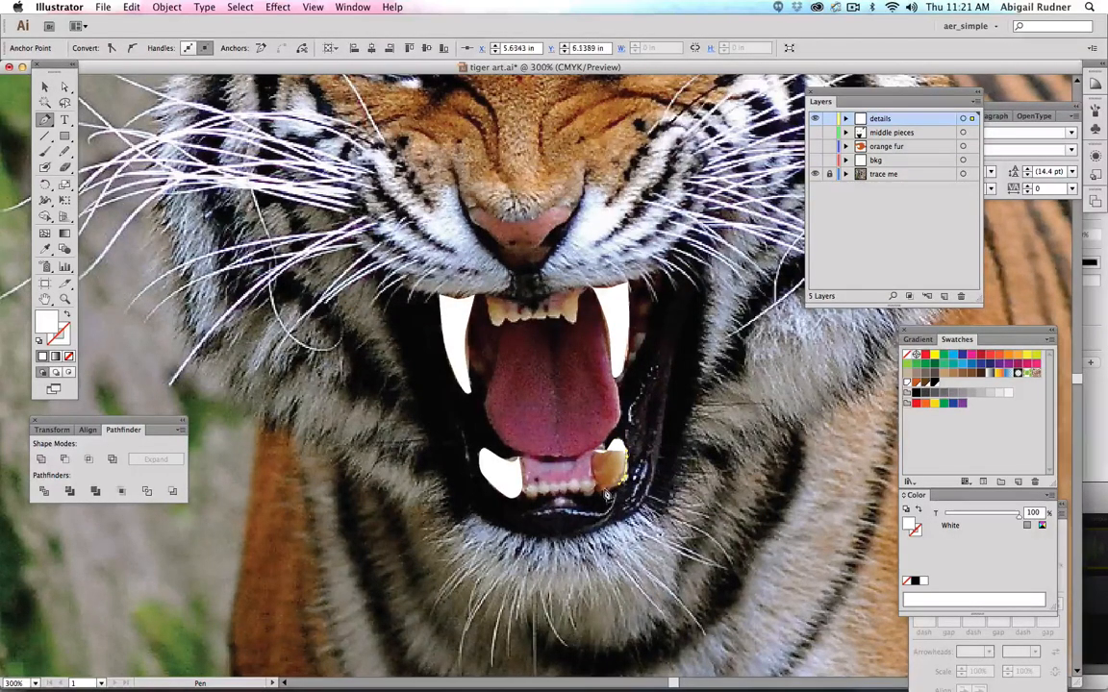
left_click_drag(606, 491, 594, 482)
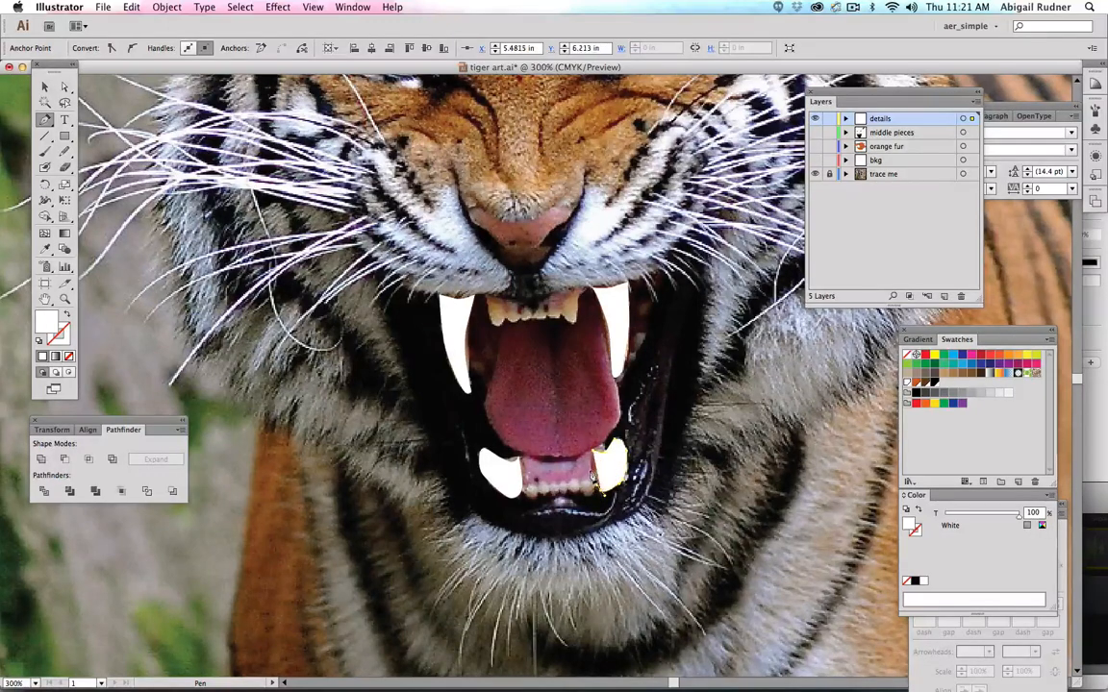
left_click(595, 460)
left_click(599, 437)
Trace the tongue with the Pen tool as a closed white shape reaching up to the upper lip between the fangs.
left_click_drag(500, 328, 482, 407)
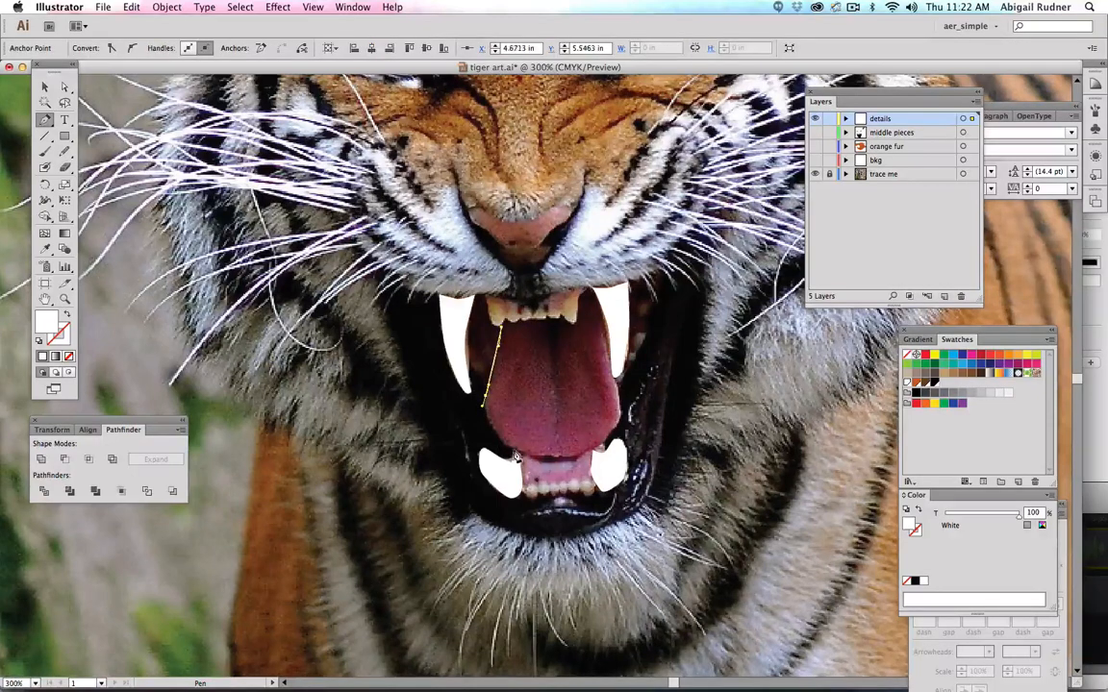
left_click_drag(514, 450, 527, 455)
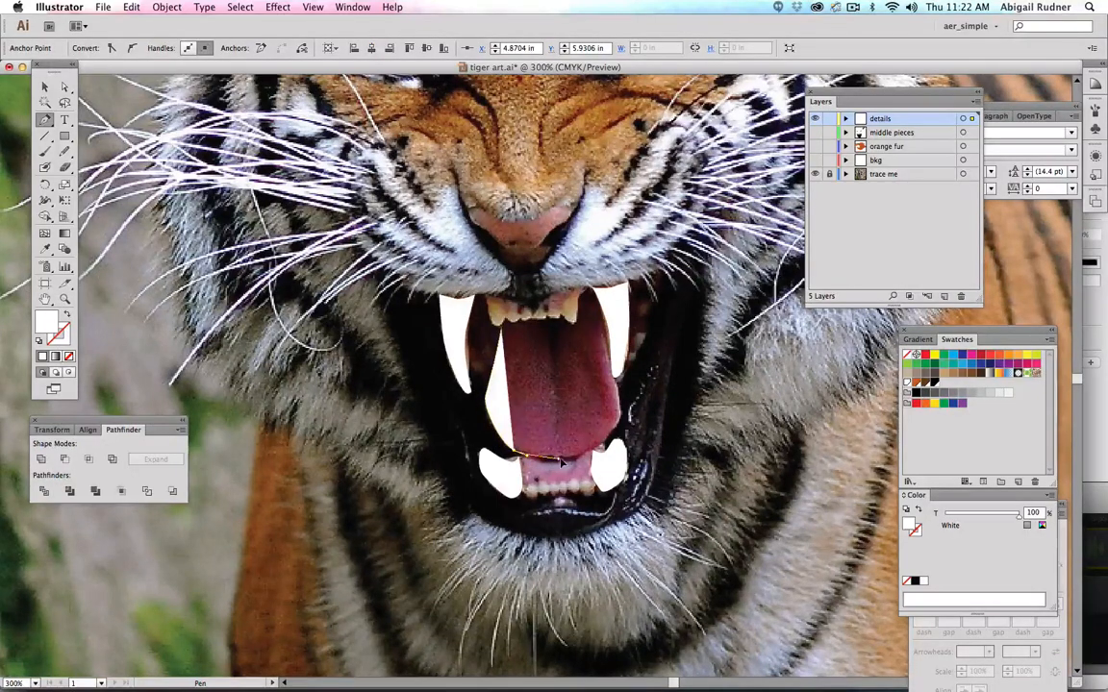
left_click(563, 459)
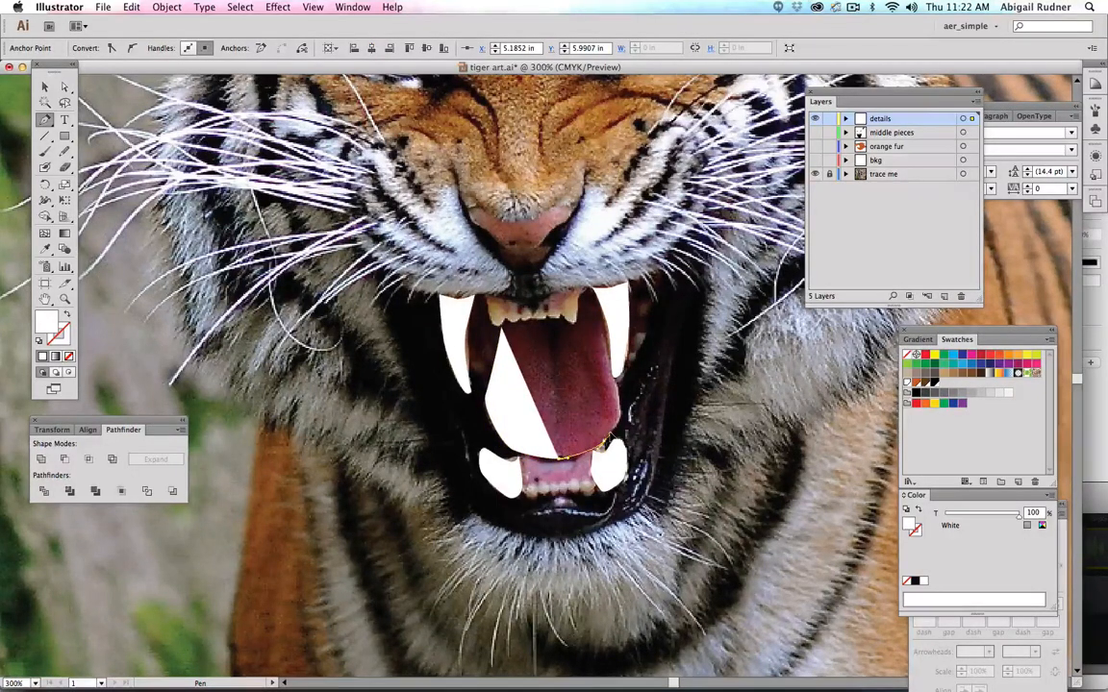
left_click(606, 435)
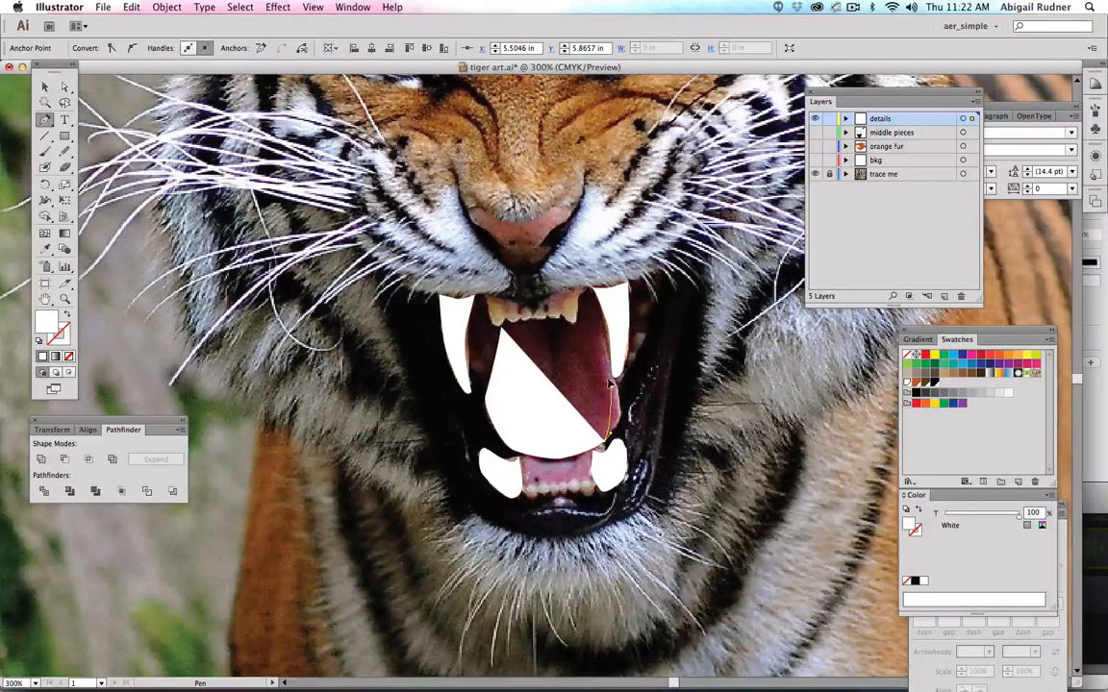
left_click(590, 294)
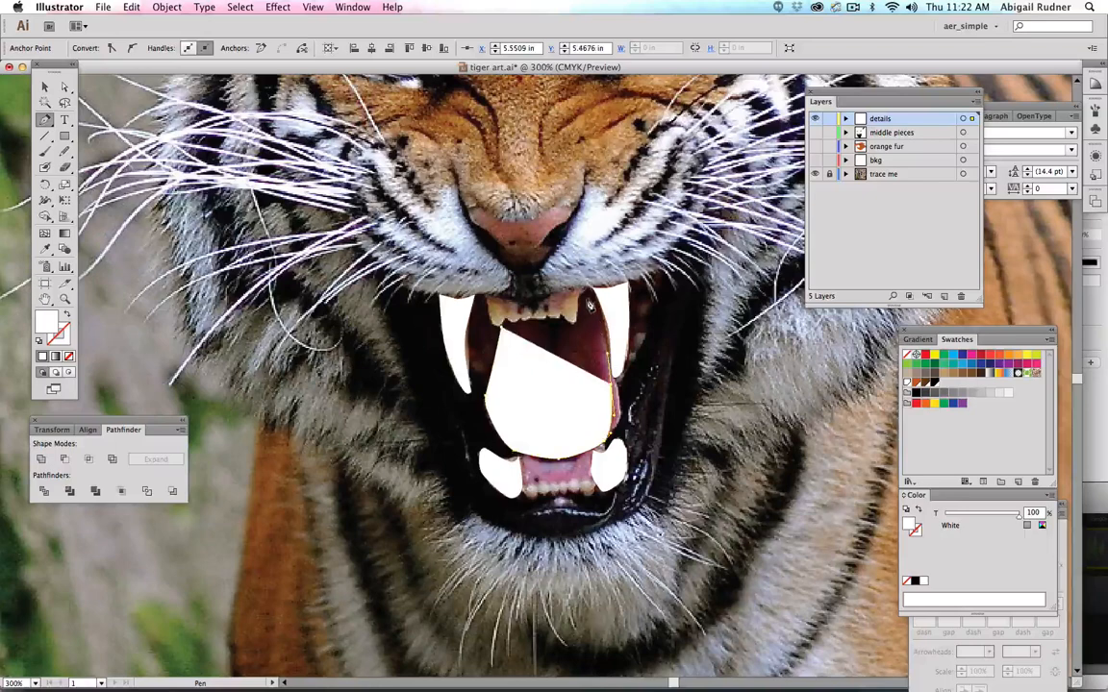
left_click(589, 288)
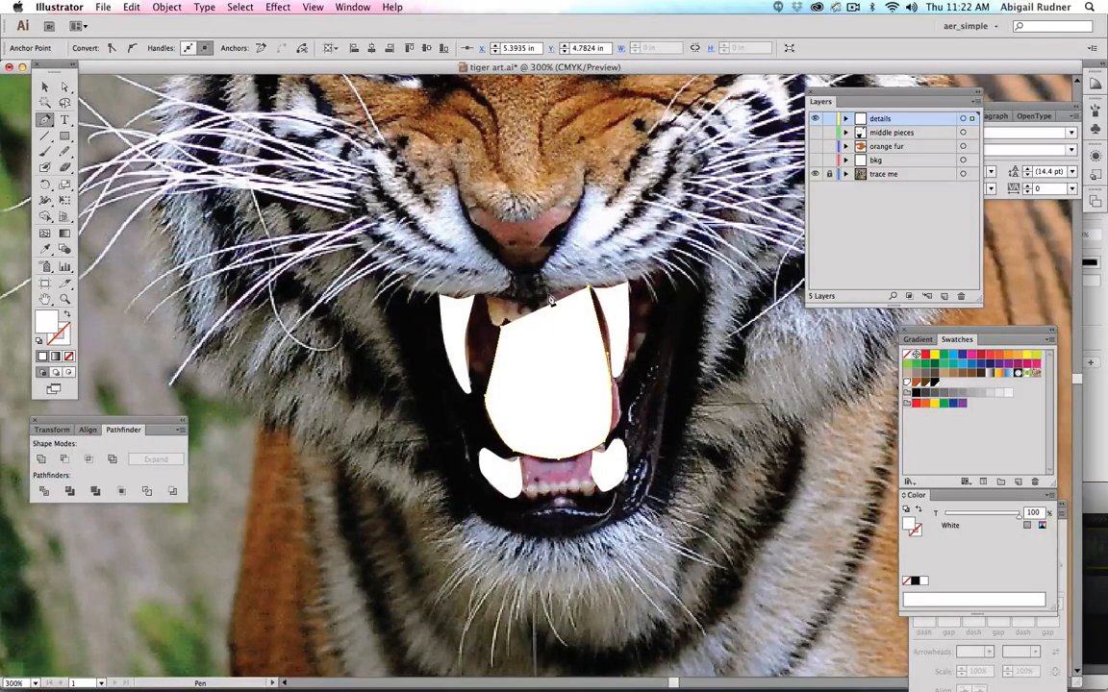
left_click(502, 300)
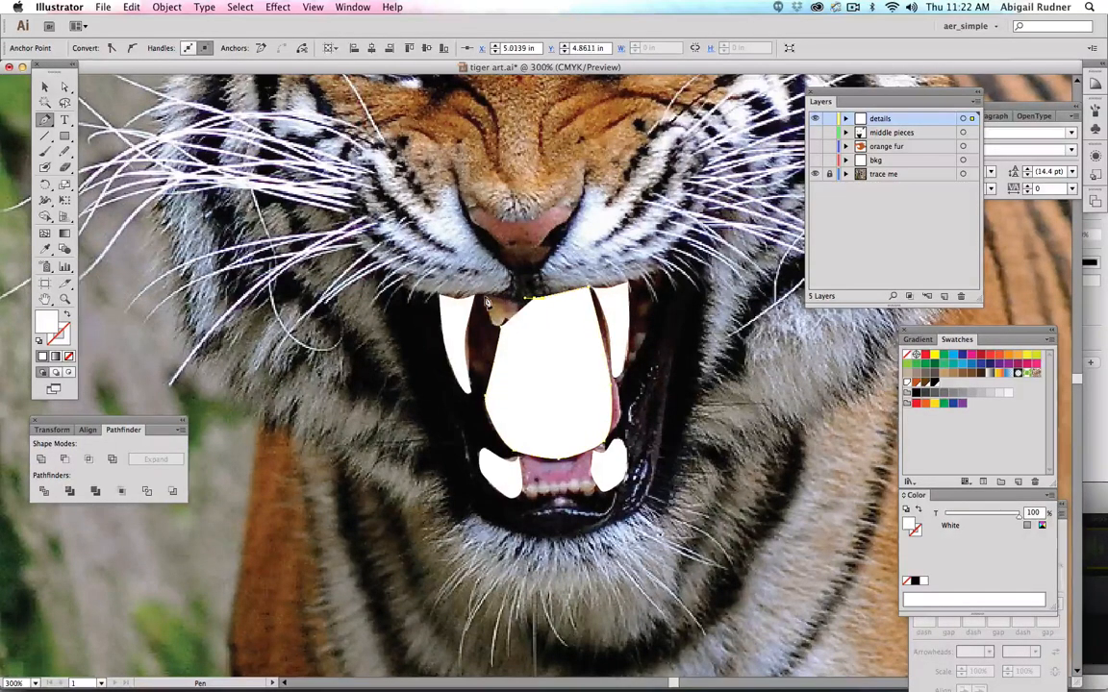
left_click(487, 399)
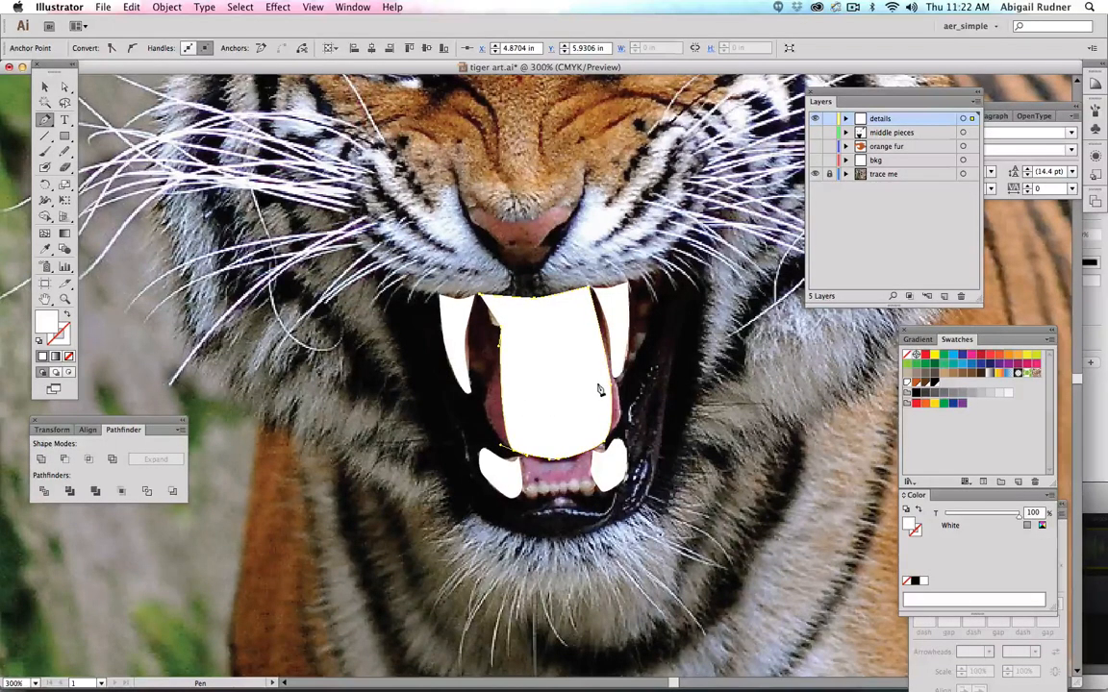
Move the anchor point on the tongue's upper left edge outward with the Direct Selection tool to widen the shape.
key("v")
key("p")
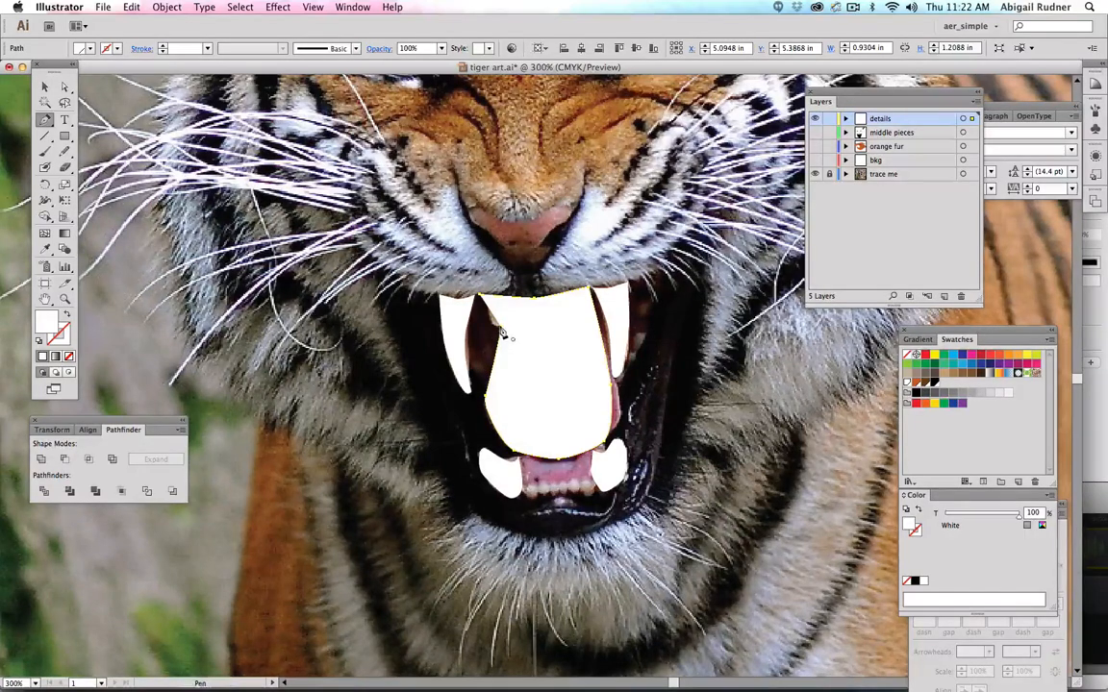
left_click(499, 327)
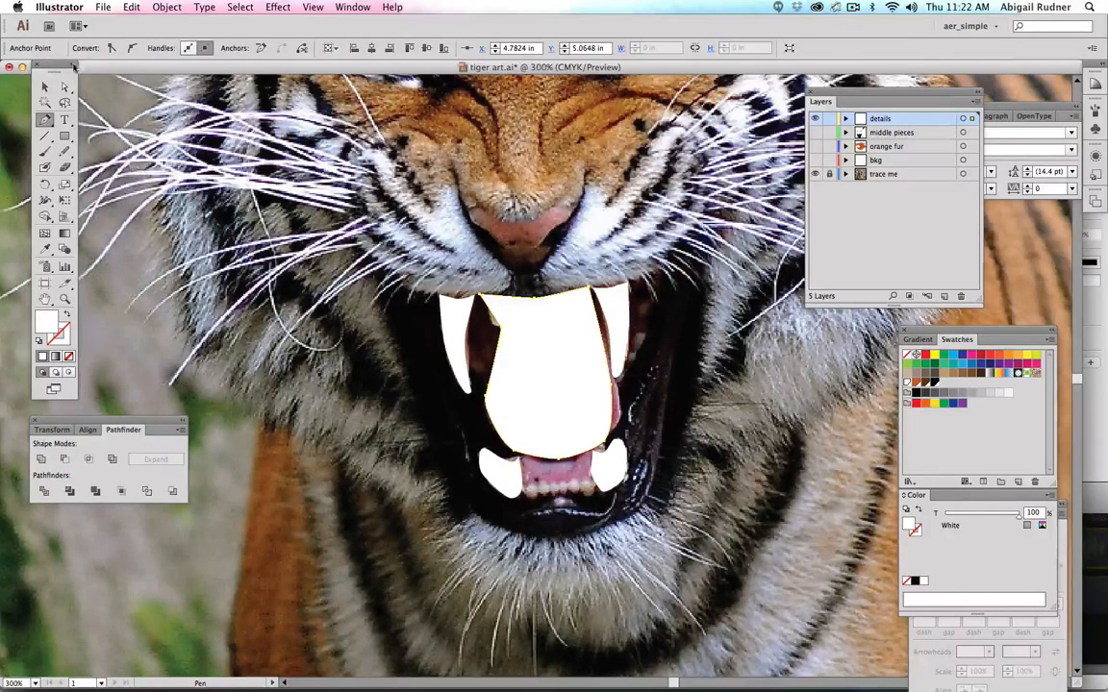
left_click(65, 86)
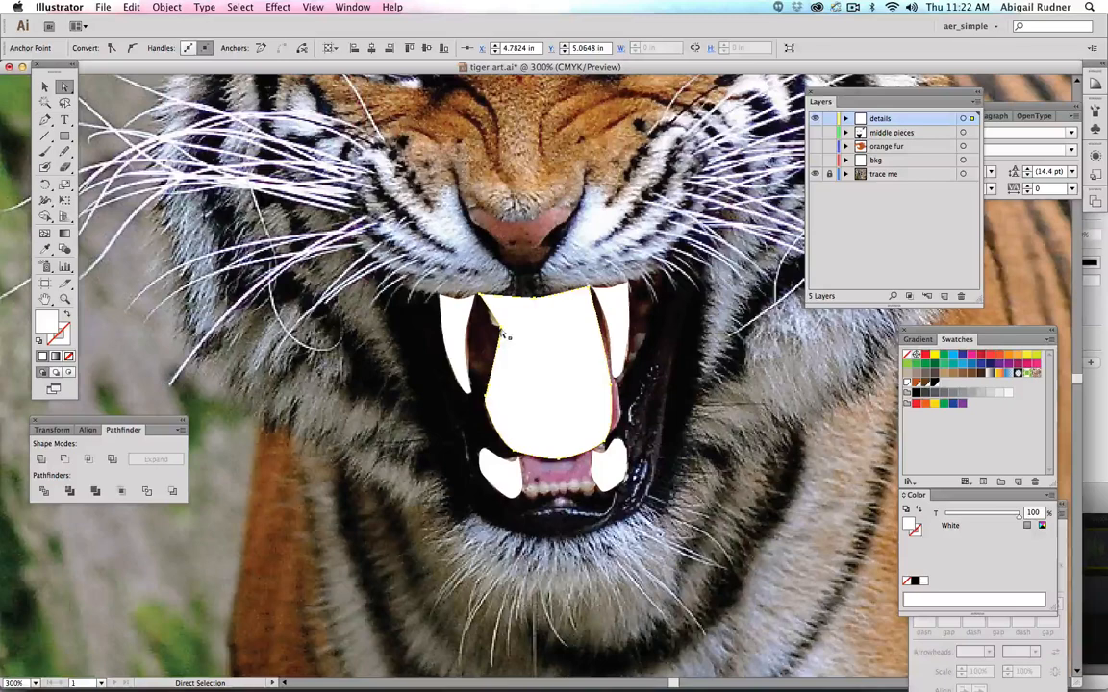
mouse_move(501, 331)
left_mouse_down()
mouse_move(517, 342)
mouse_move(487, 320)
left_mouse_up()
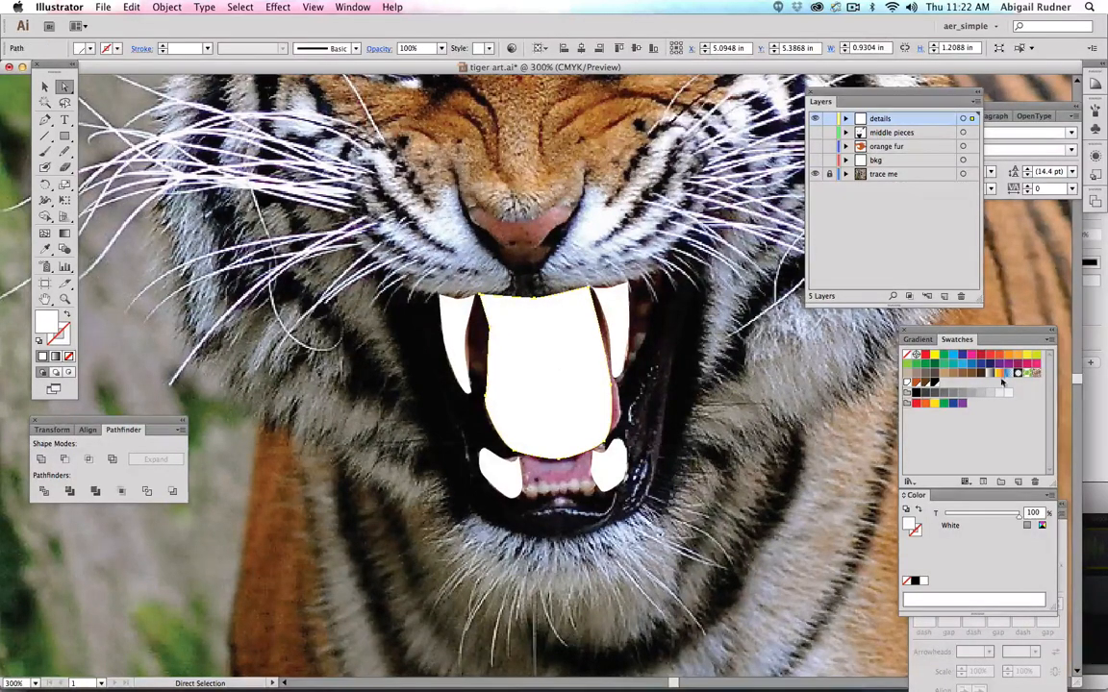
Place a pink swatch beside the custom fur swatches, fill the tongue with it, and set its magenta to 44%.
left_click_drag(1034, 364, 935, 384)
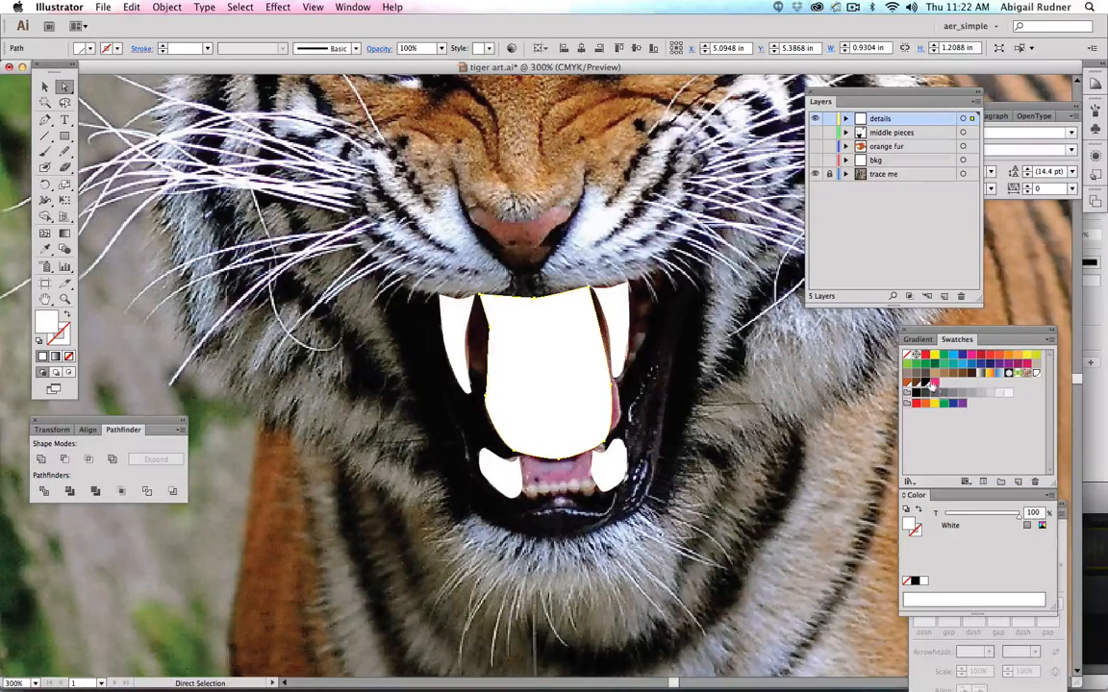
double_click(935, 383)
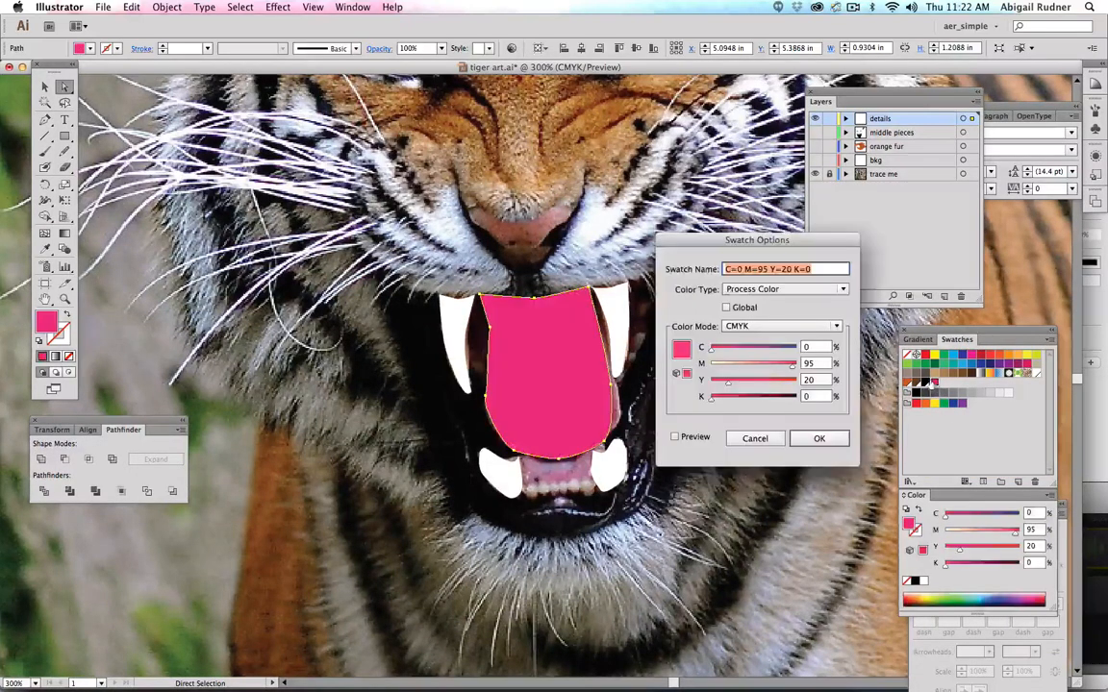
left_click_drag(764, 366, 748, 365)
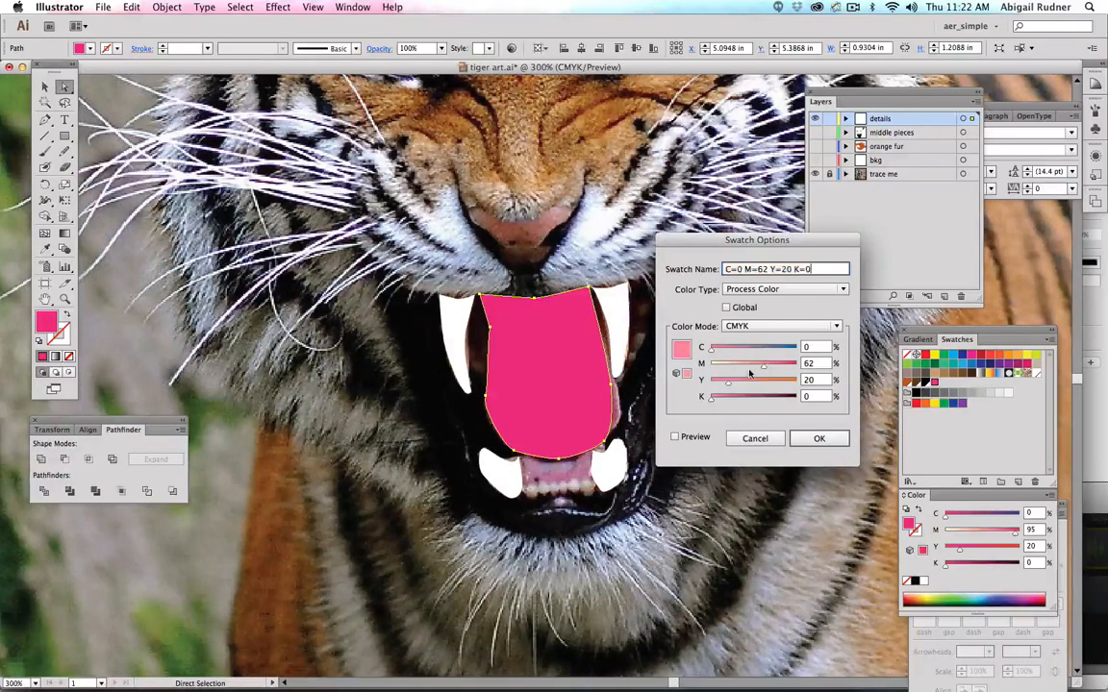
left_click(813, 439)
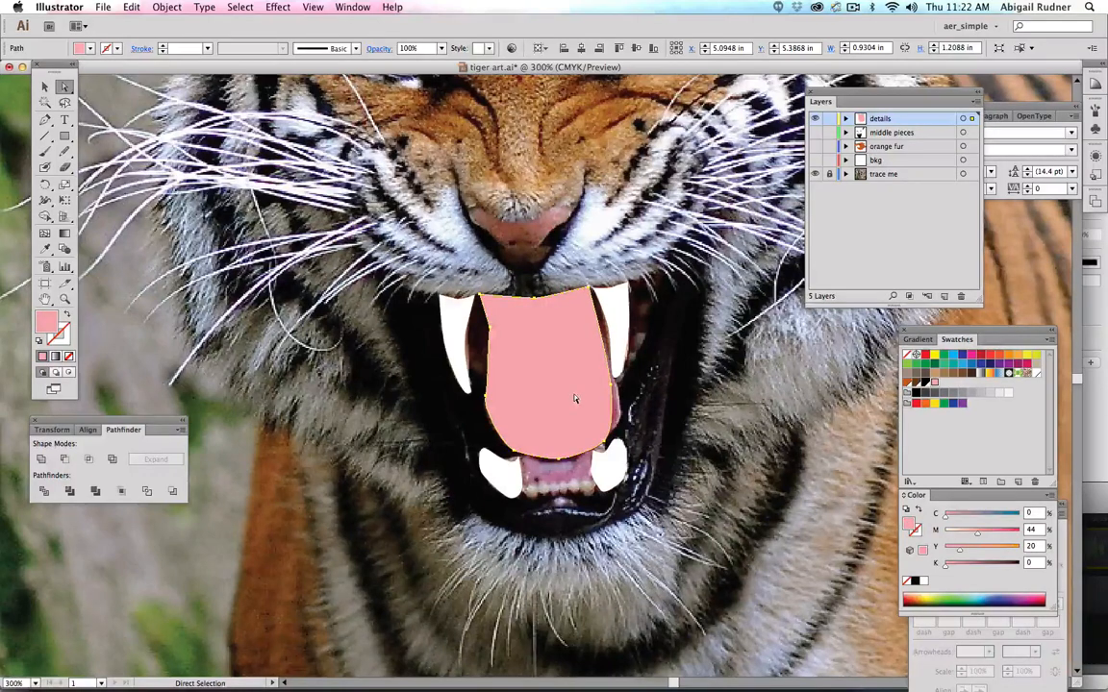
Change the tongue's pink swatch to C=21 M=44 Y=11 K=0 and make it a global colour.
double_click(933, 383)
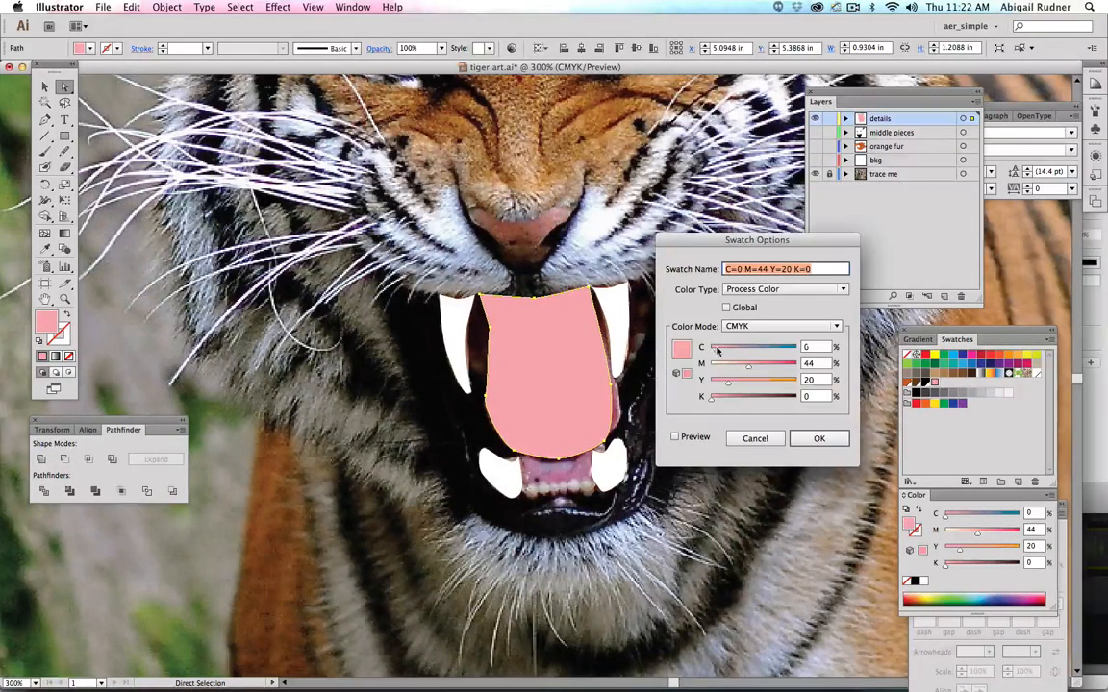
left_click_drag(716, 351, 728, 352)
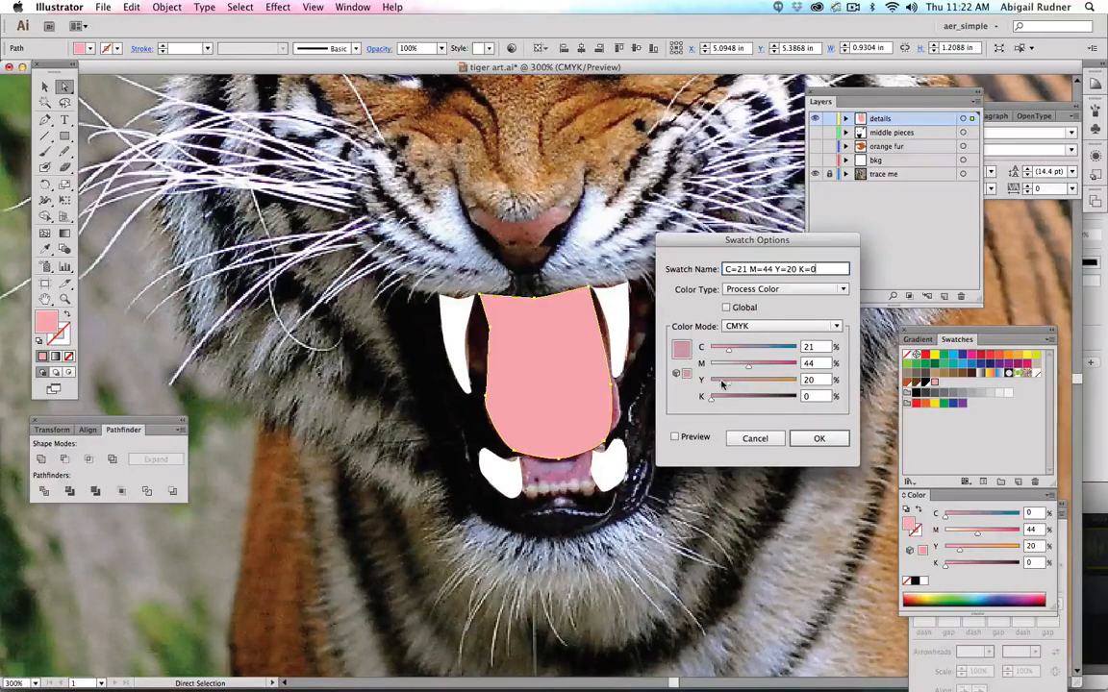
left_click(726, 307)
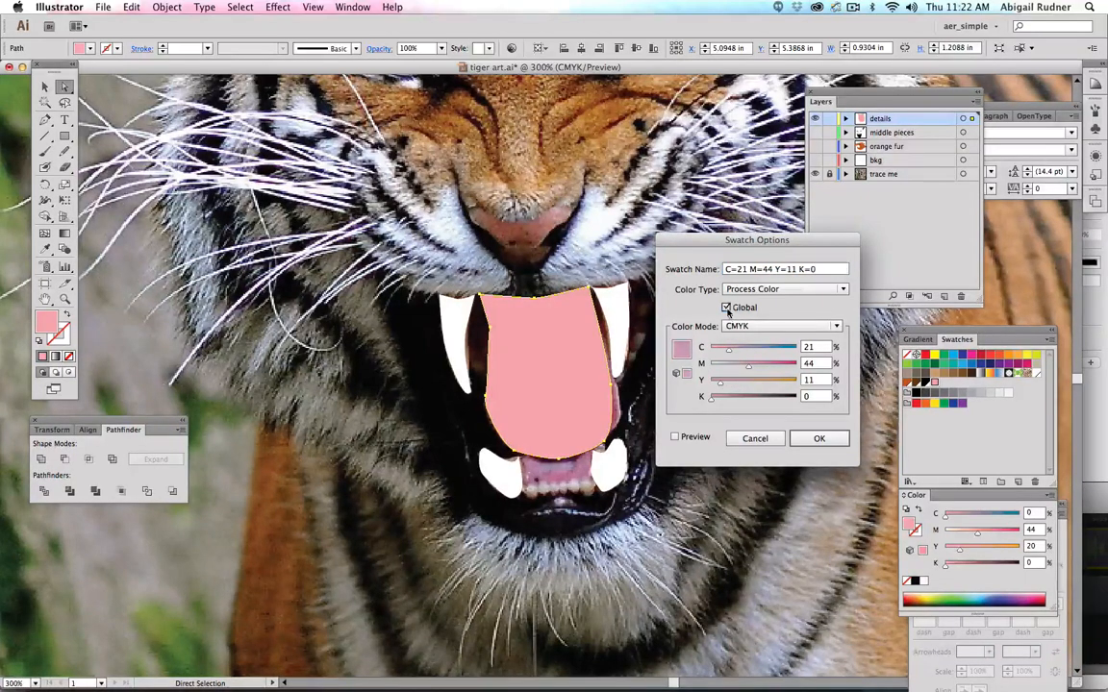
left_click(819, 439)
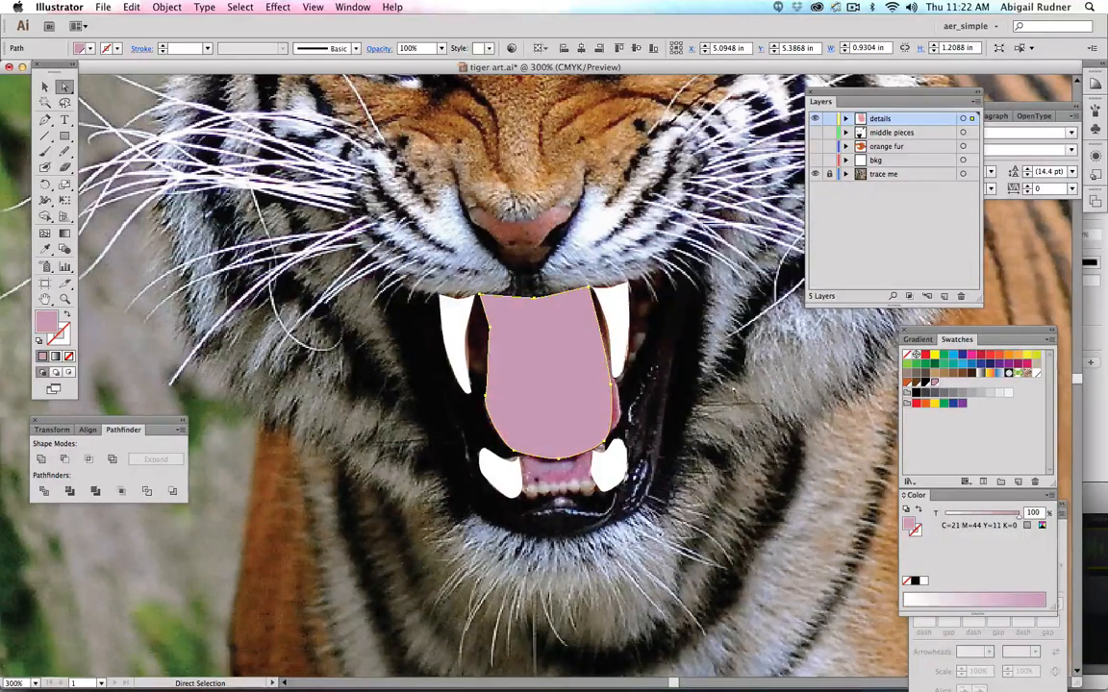
Smooth the outline of the tongue shape with the Smooth tool.
left_click(64, 151)
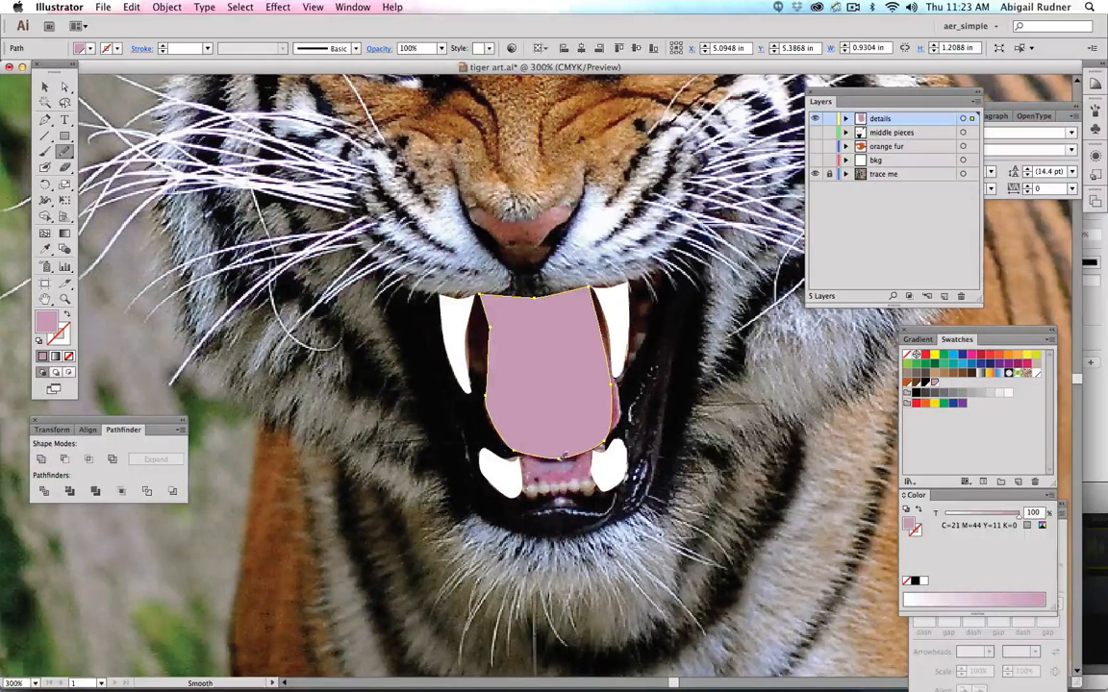
mouse_move(562, 457)
left_mouse_down()
mouse_move(602, 448)
mouse_move(595, 350)
left_mouse_up()
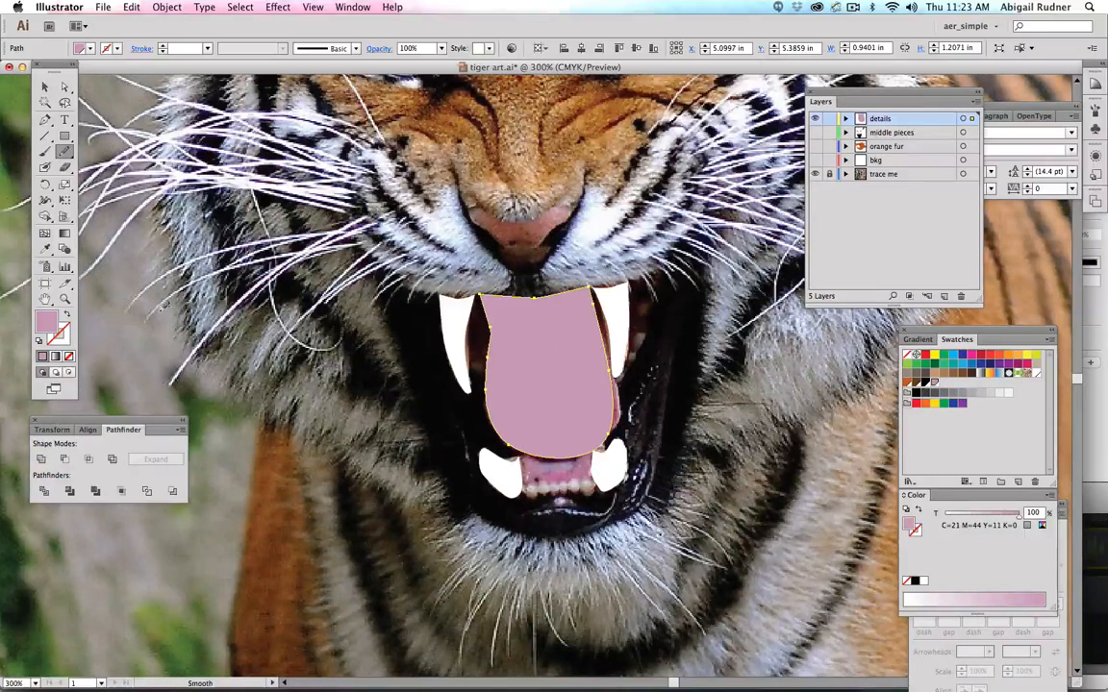
left_click(45, 87)
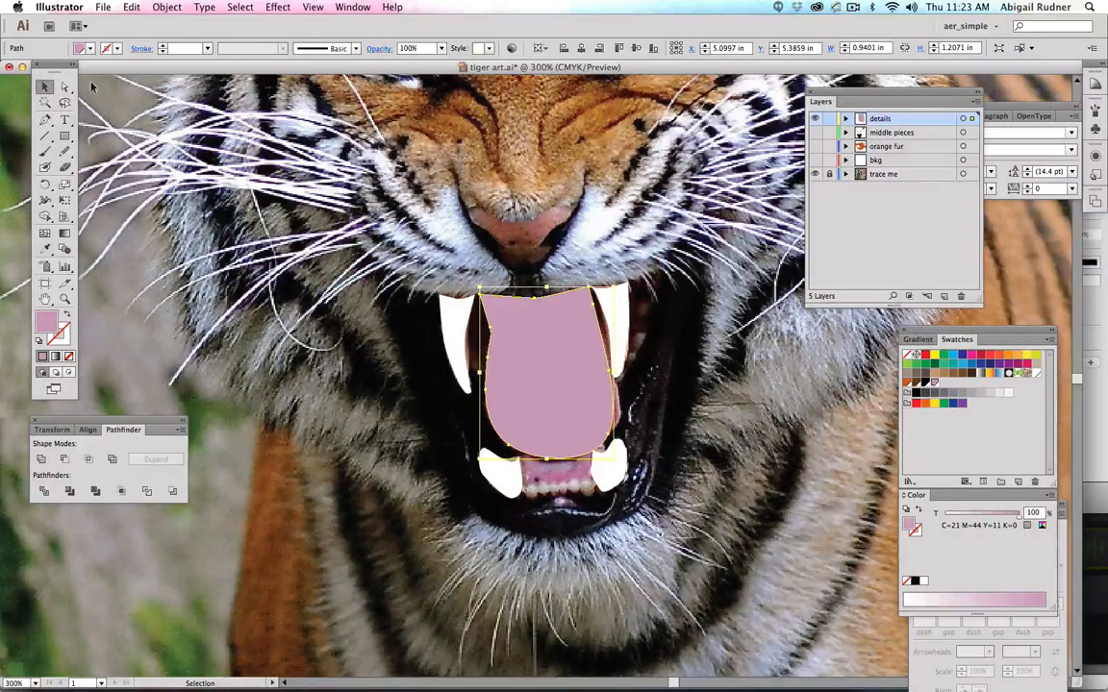
Trace the tiger's nose on the details layer as a closed Pen shape filled with the tongue's pink.
left_click(46, 119)
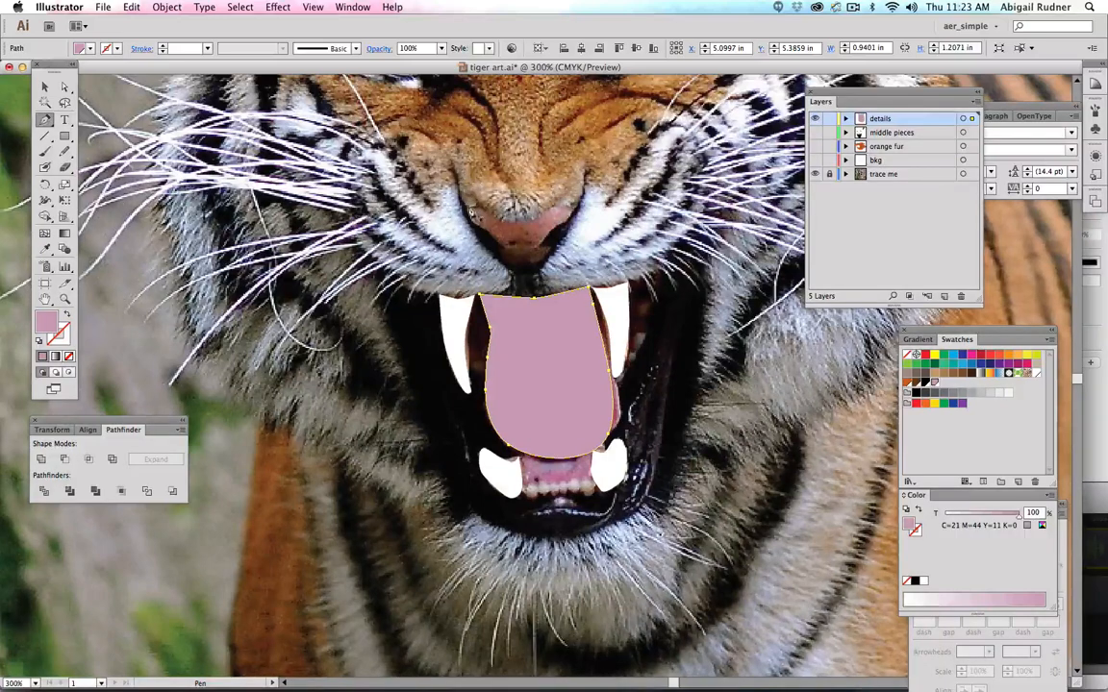
left_click(471, 208)
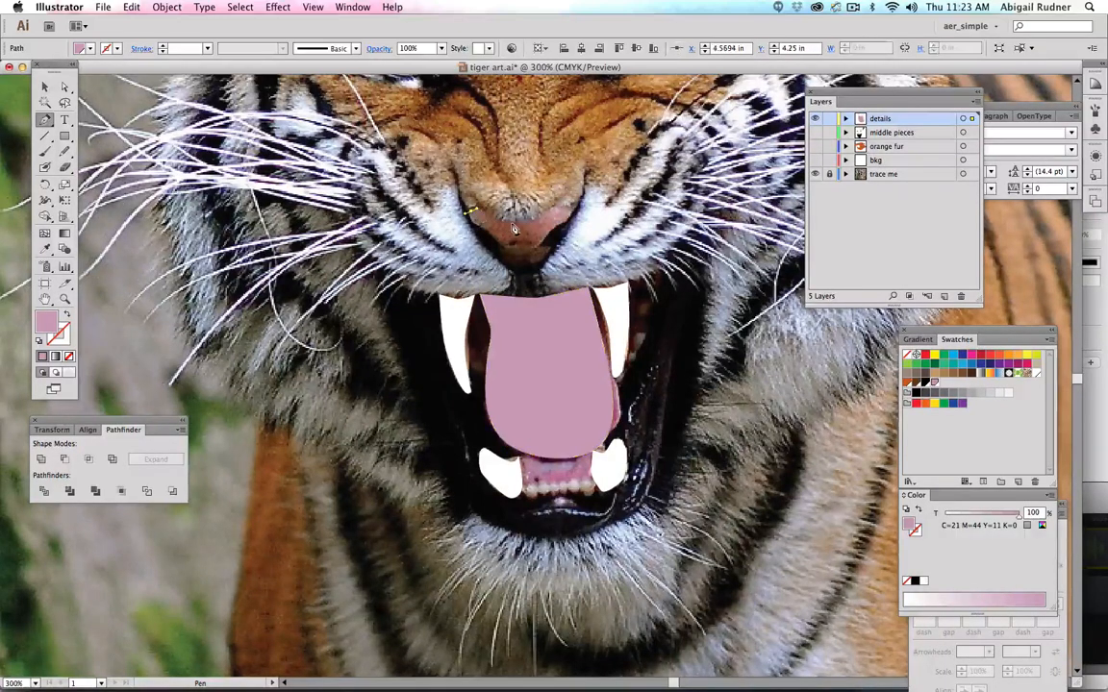
left_click(555, 206)
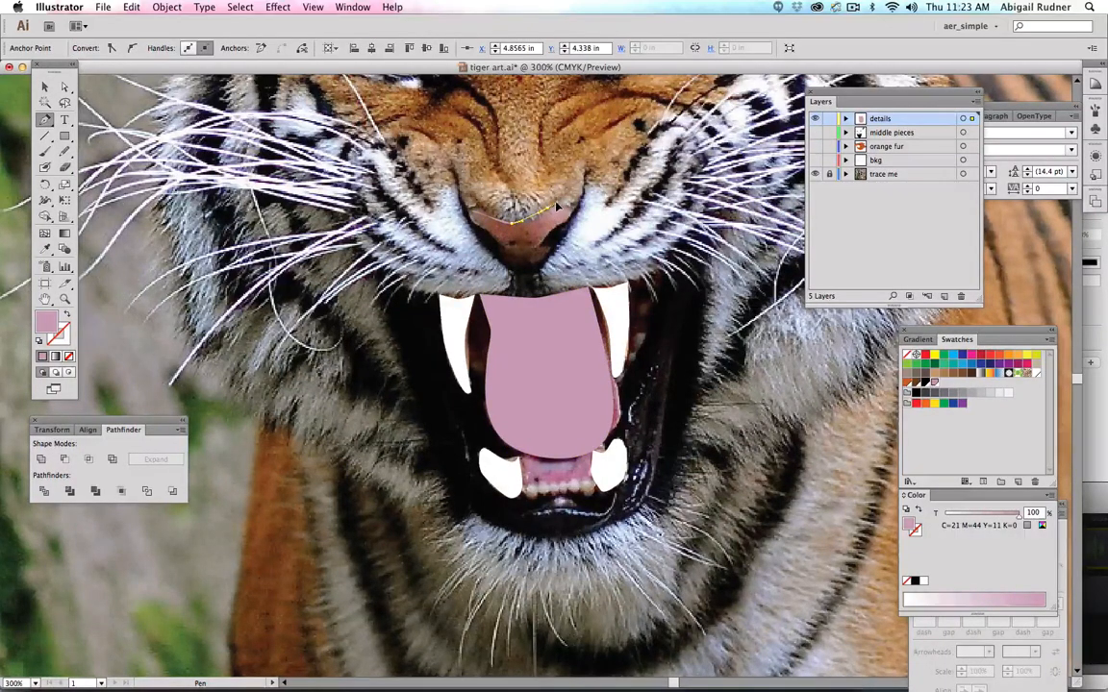
left_click(572, 210)
left_click_drag(572, 210, 551, 234)
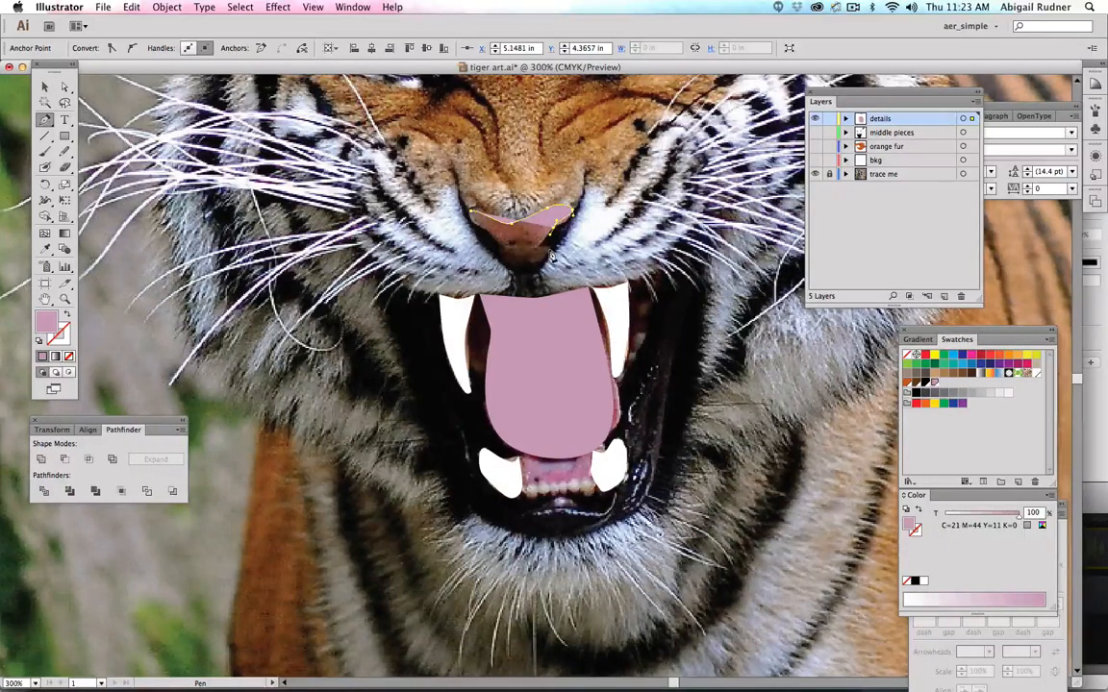
left_click_drag(542, 245, 504, 247)
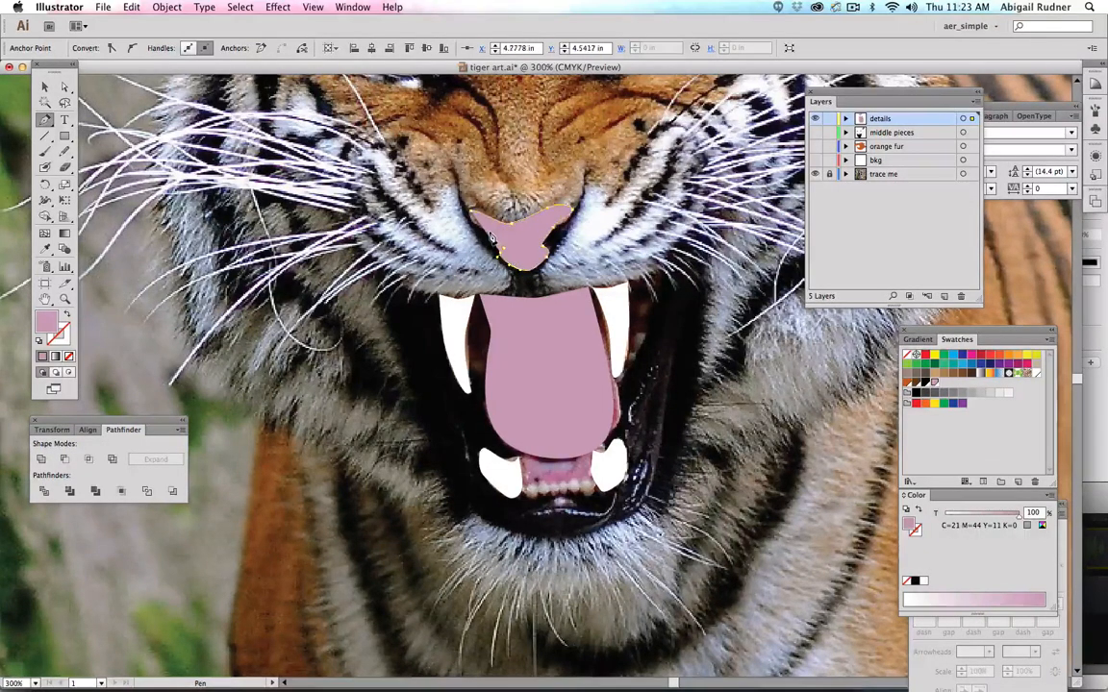
left_click(472, 219)
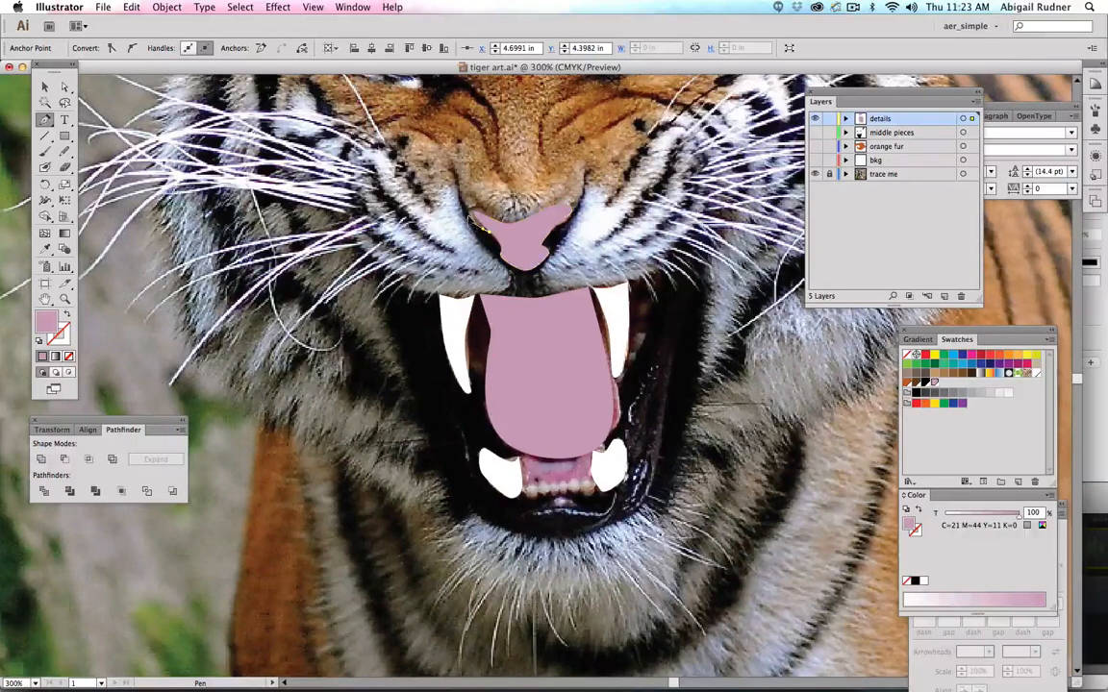
left_click(469, 218)
left_click(471, 210)
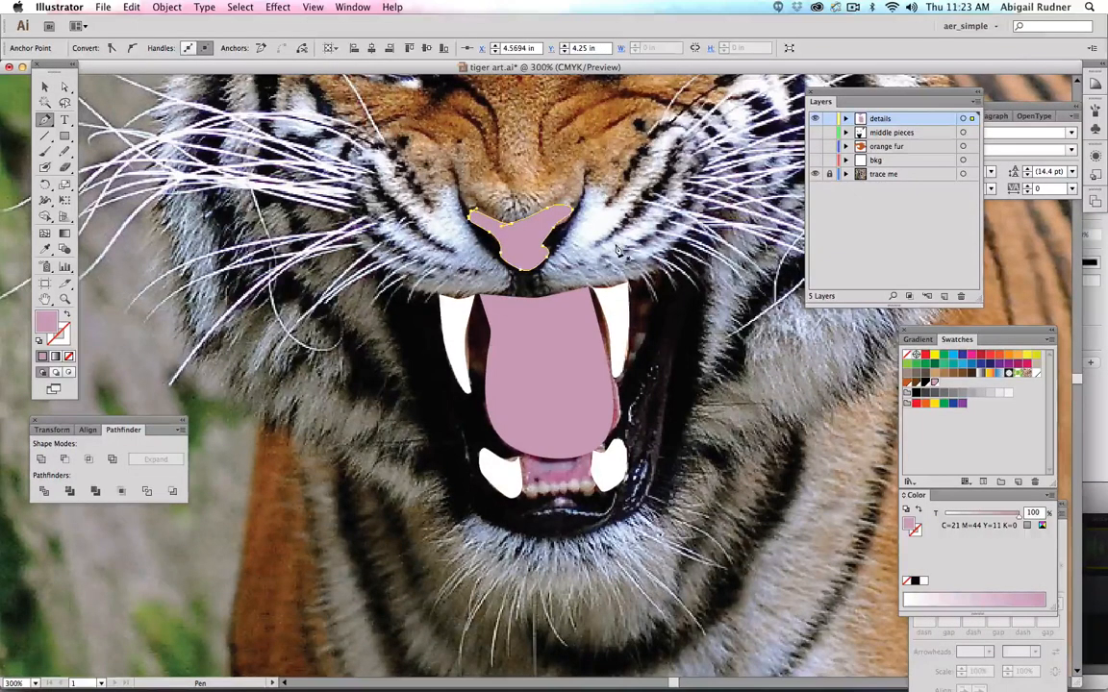